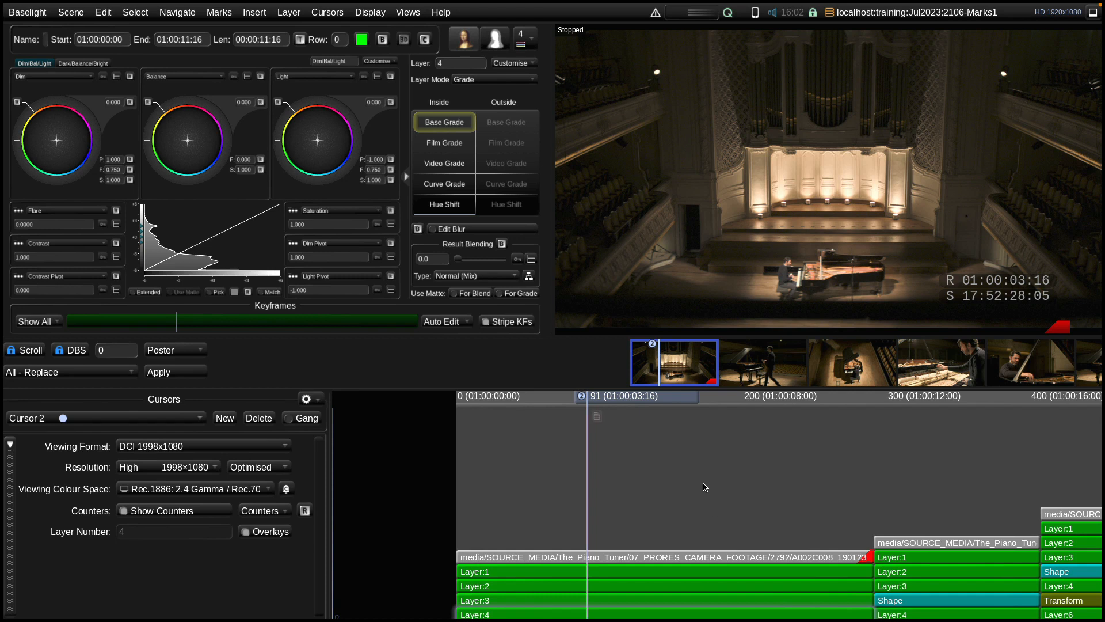
Place a timeline mark at frame 209, toggling it and the mark at frame 91 off and back on
left_click_drag(631, 403, 800, 404)
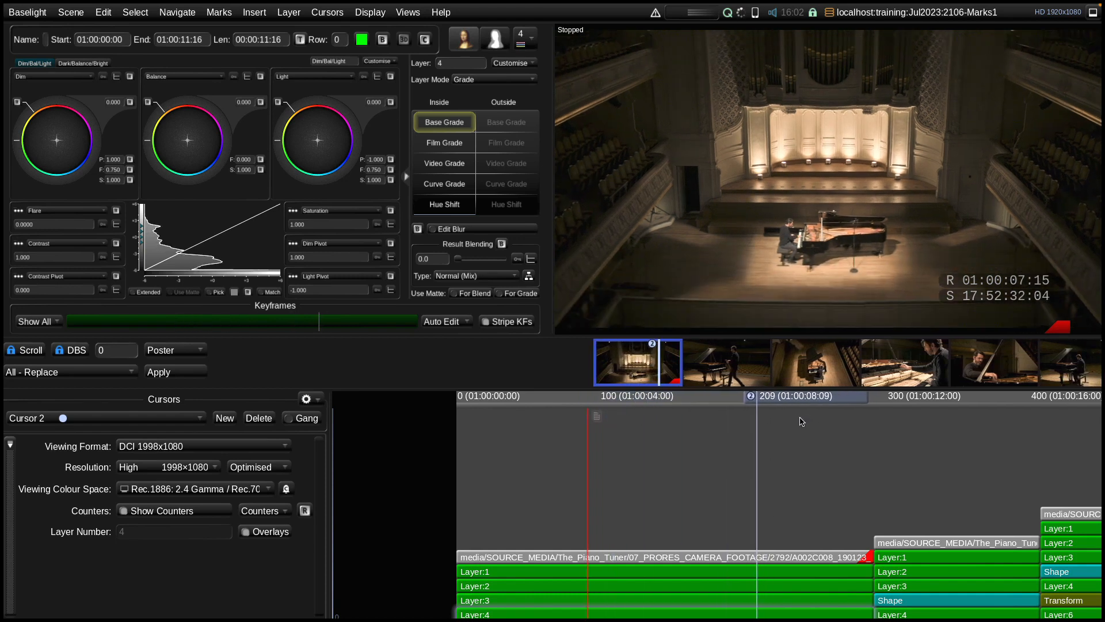
key("m")
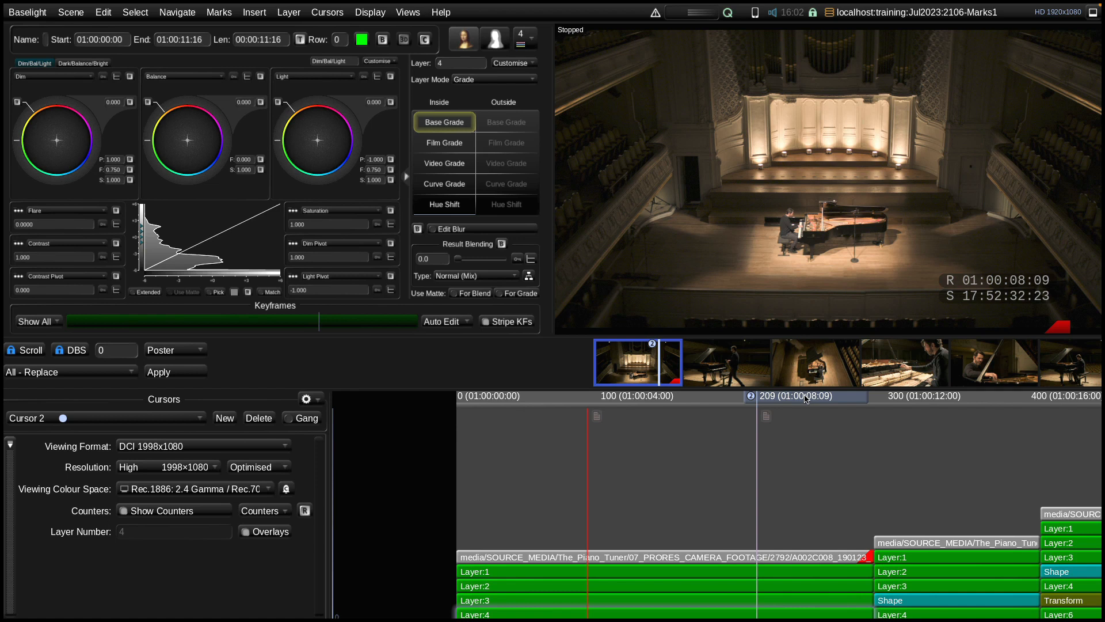
key("m")
key("m")
left_click_drag(806, 399, 639, 406)
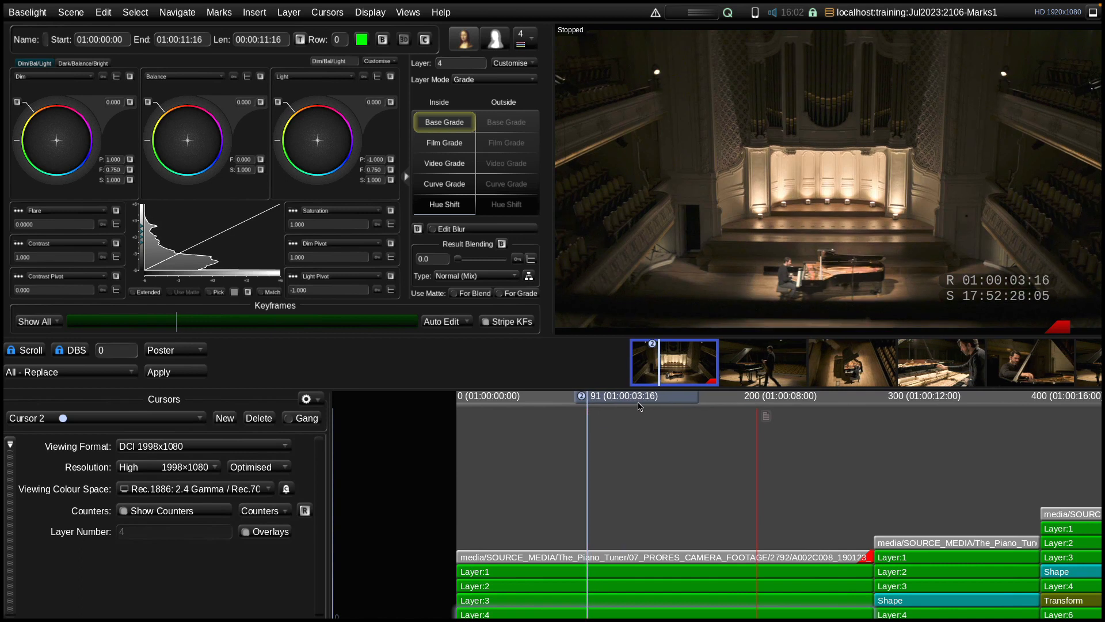
key("m")
Jump back and forth between the marks at frames 91 and 209 and inspect the note at frame 91
key("ctrl+Right")
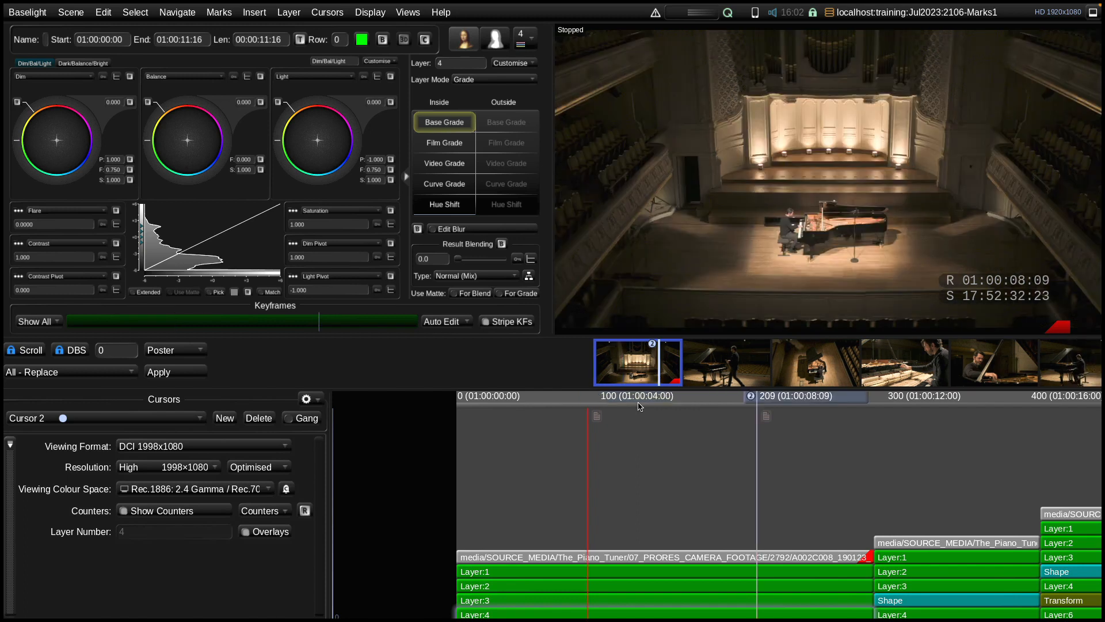
key("ctrl+Left")
key("ctrl+Right")
key("ctrl+Left")
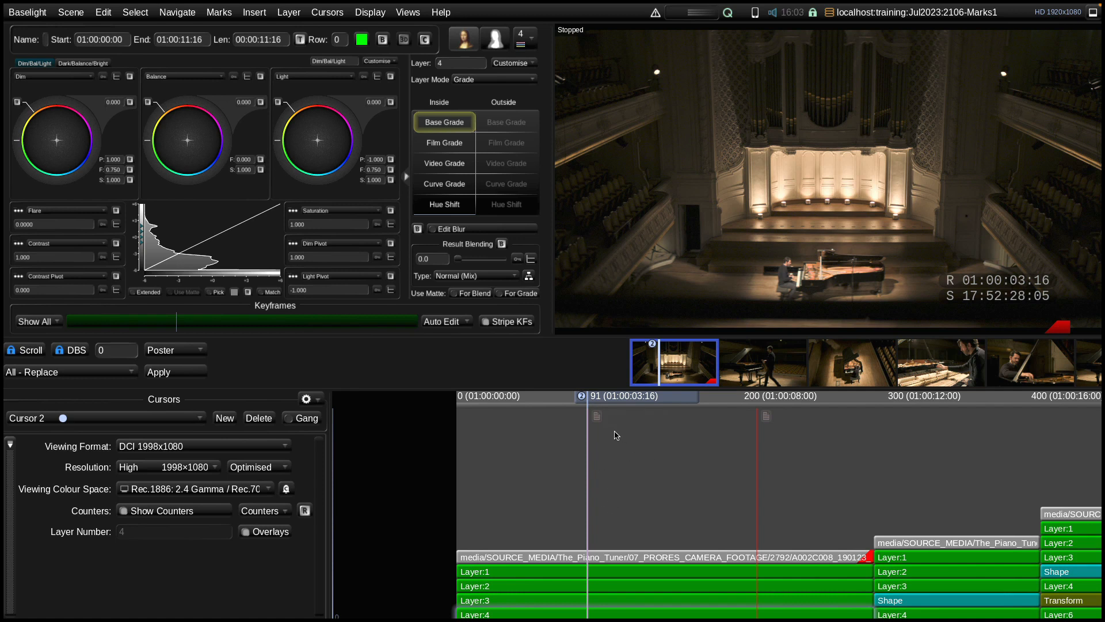
mouse_move(599, 421)
Add a timeline mark at frame 125 (01:00:05:00), undoing the trial changes made to it
left_click_drag(664, 401, 713, 405)
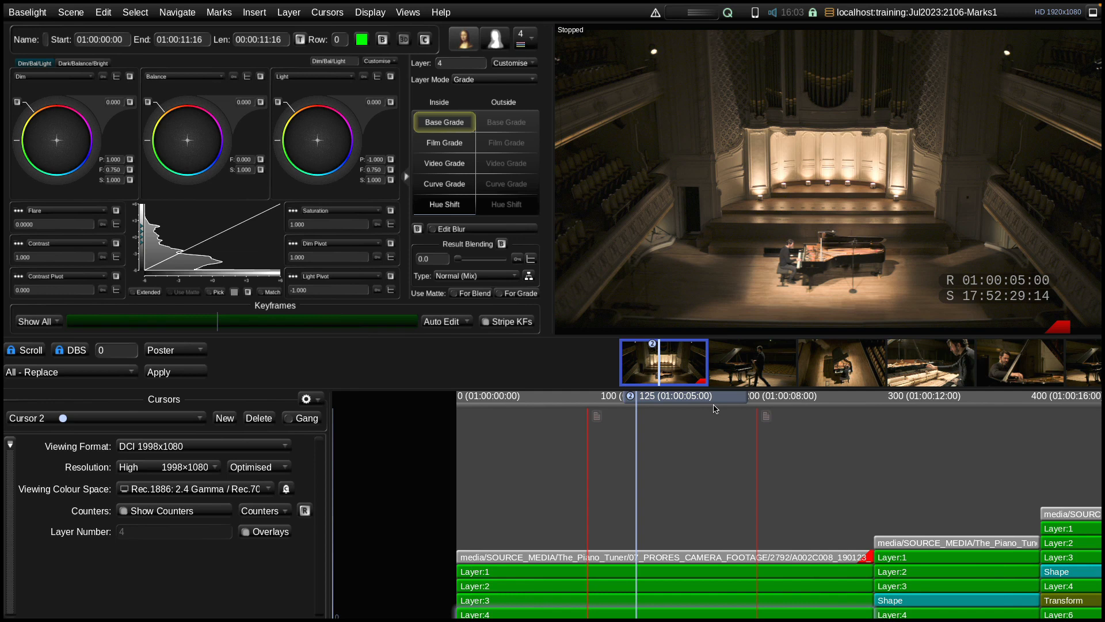
key("m")
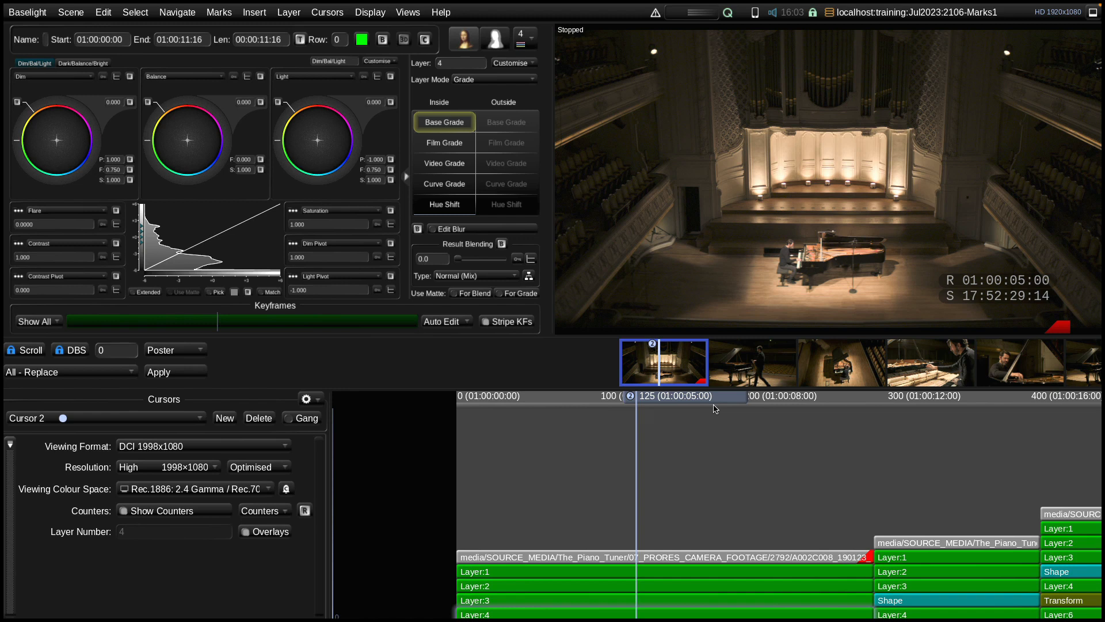
key("ctrl+z")
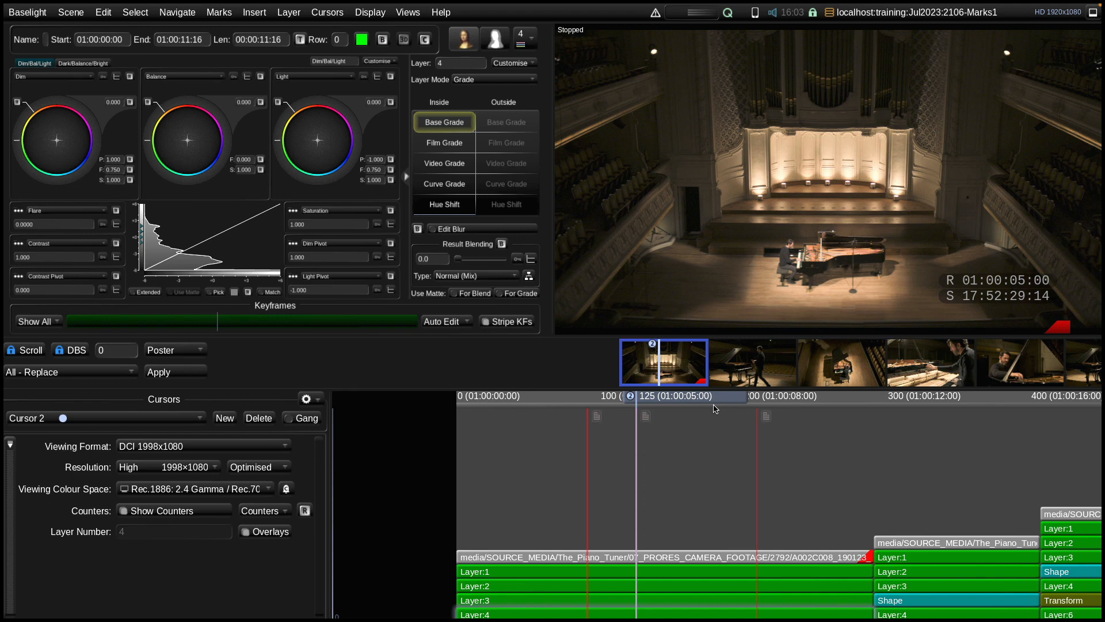
key("ctrl+shift+m")
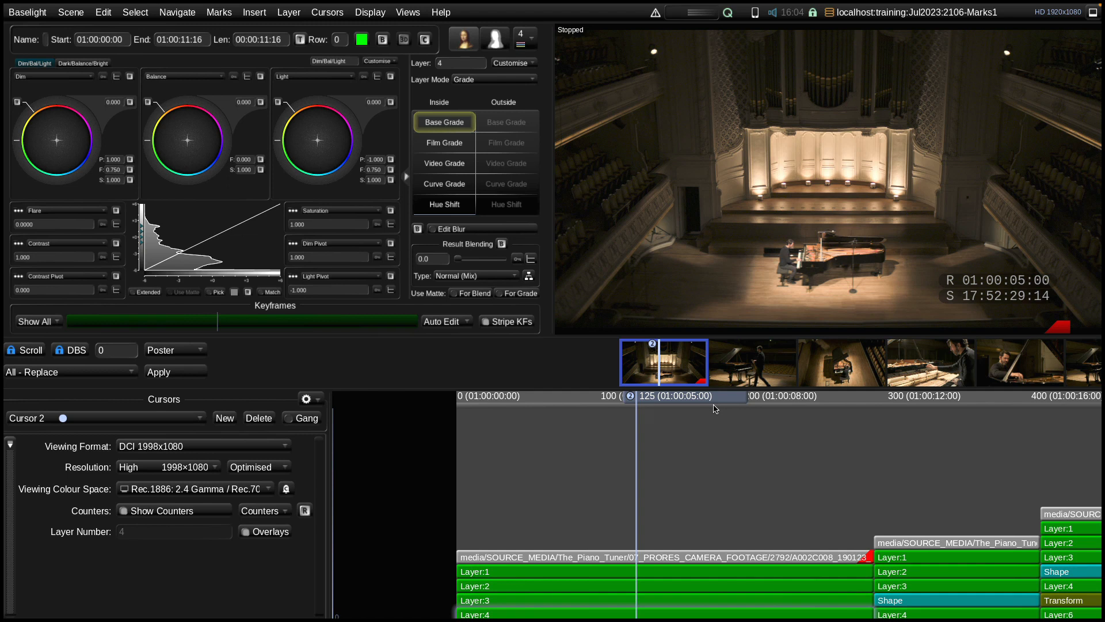
key("ctrl+z")
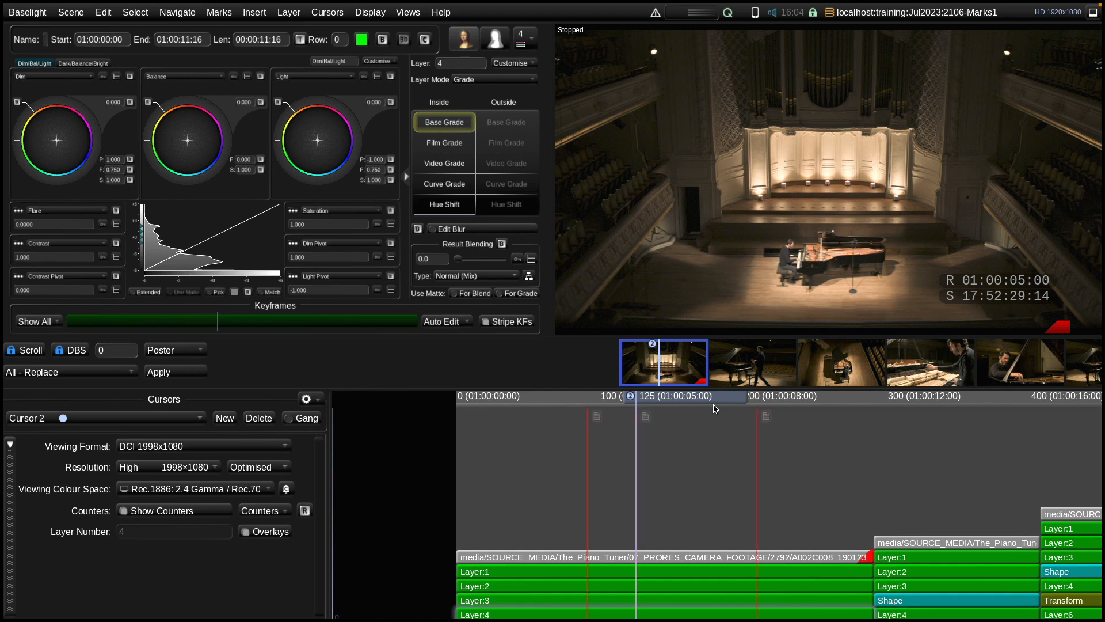
left_click_drag(701, 402, 724, 404)
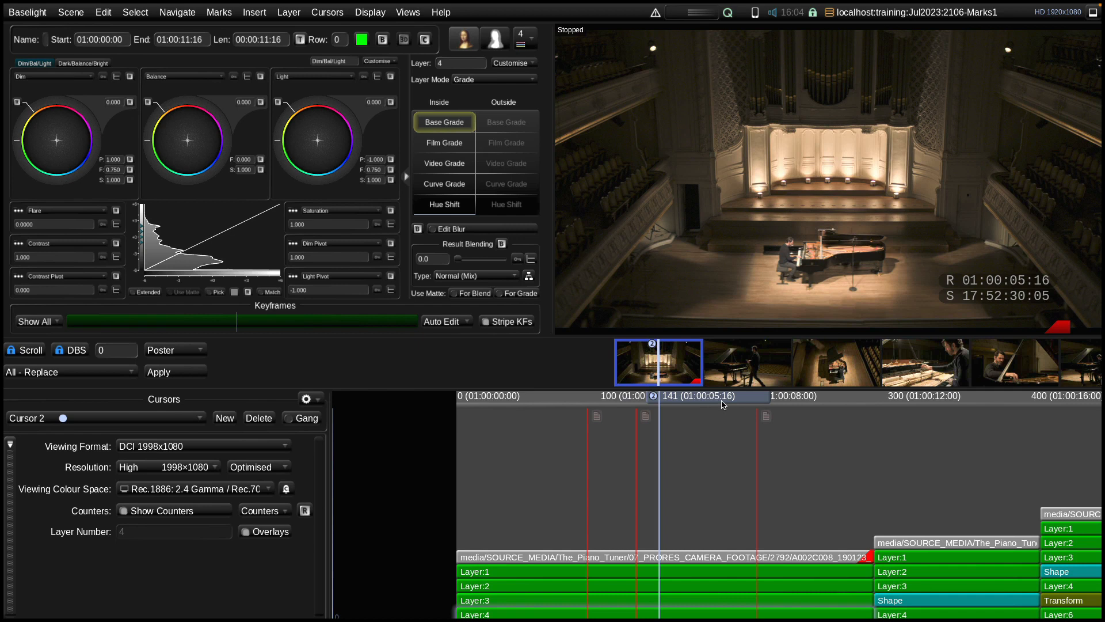
left_click_drag(723, 405, 674, 413)
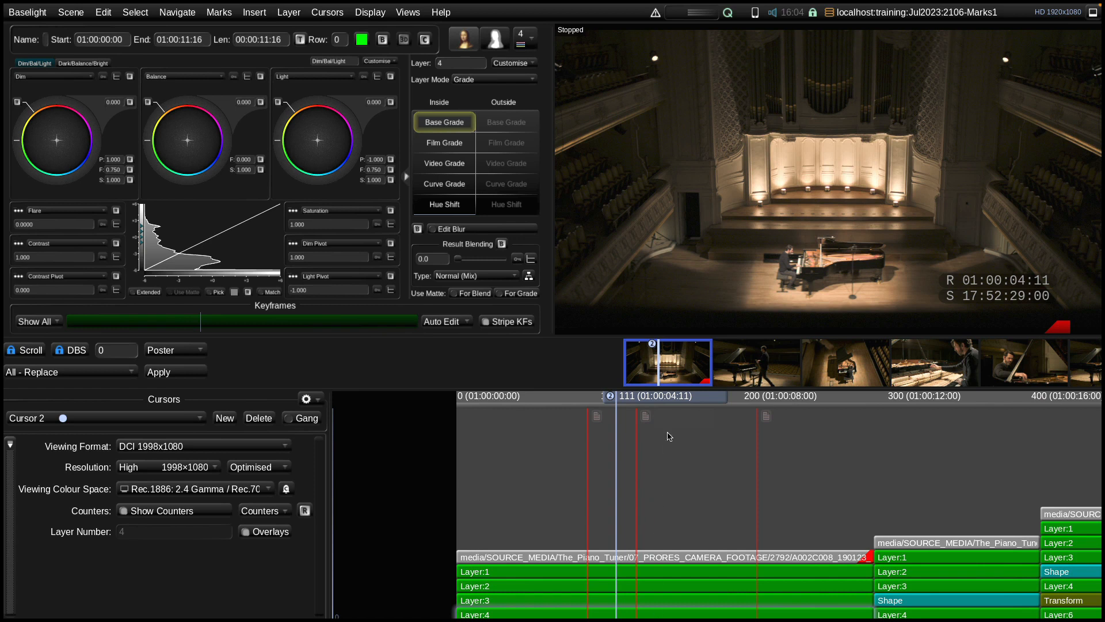
left_click_drag(679, 398, 749, 410)
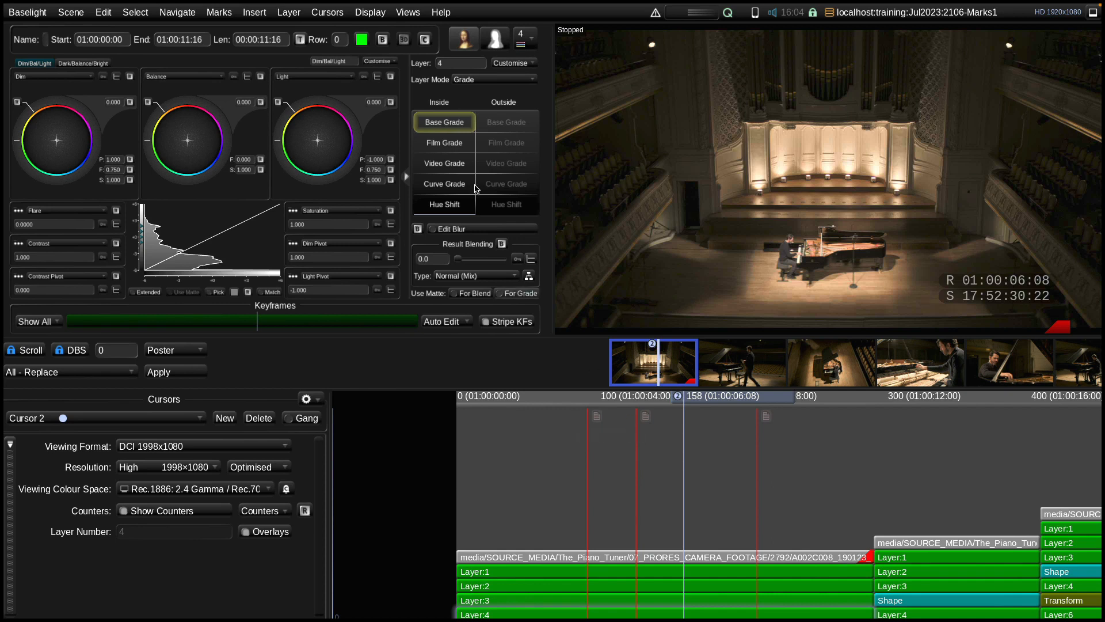
Set the default mark type to Shot and the default mark category to Check Grade
left_click(225, 15)
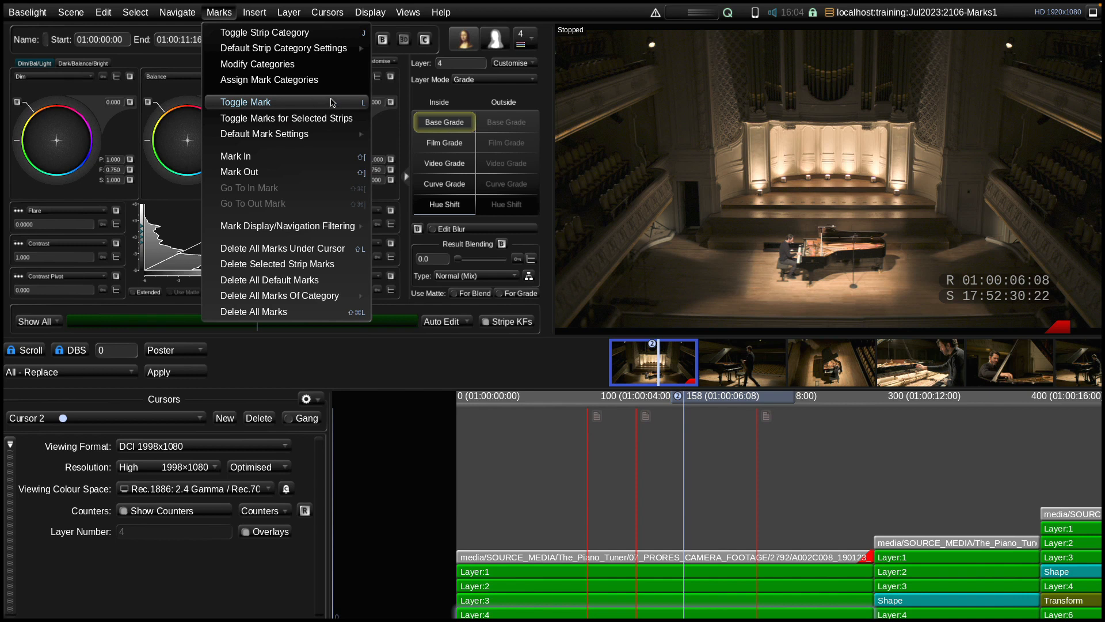
mouse_move(292, 134)
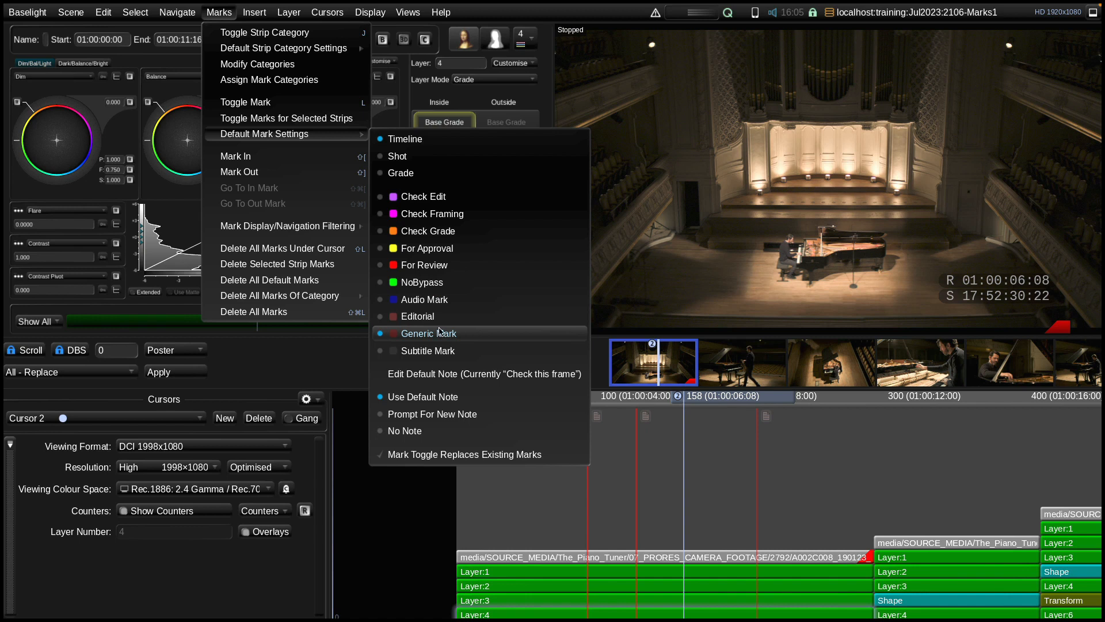
left_click(425, 157)
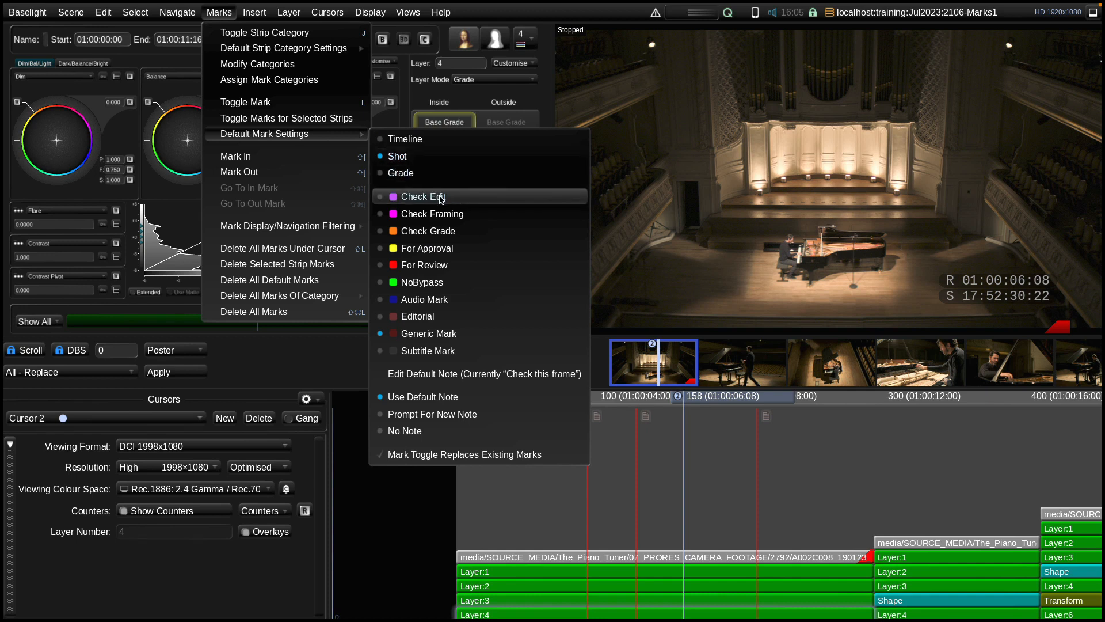
left_click(460, 234)
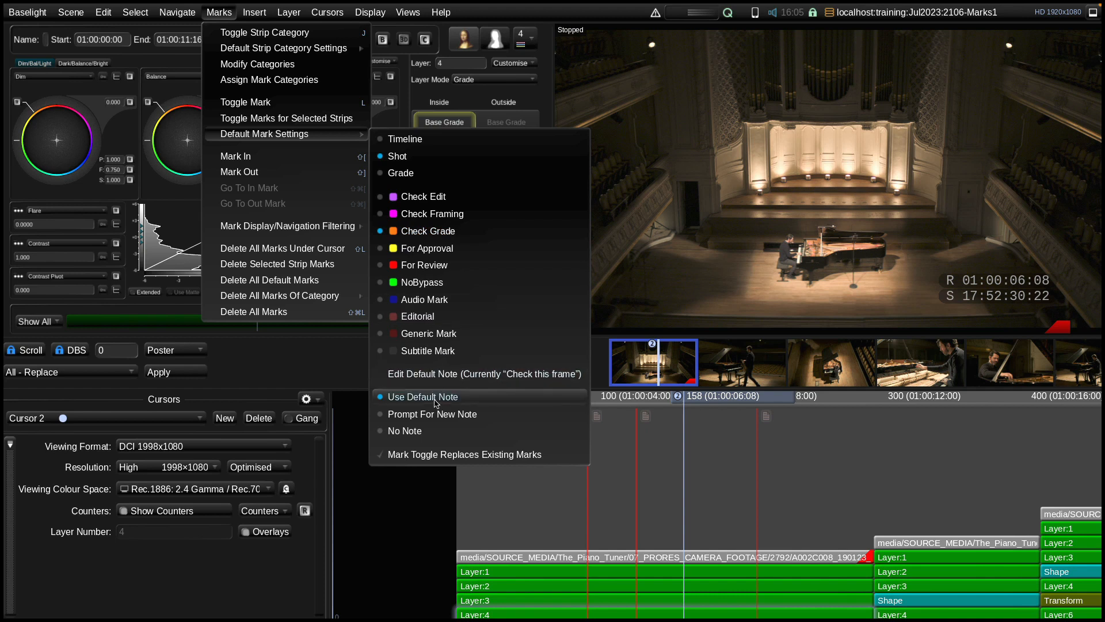
Open the default mark note text and cancel out of it, and set the default note behaviour to Prompt For New Note
left_click(485, 376)
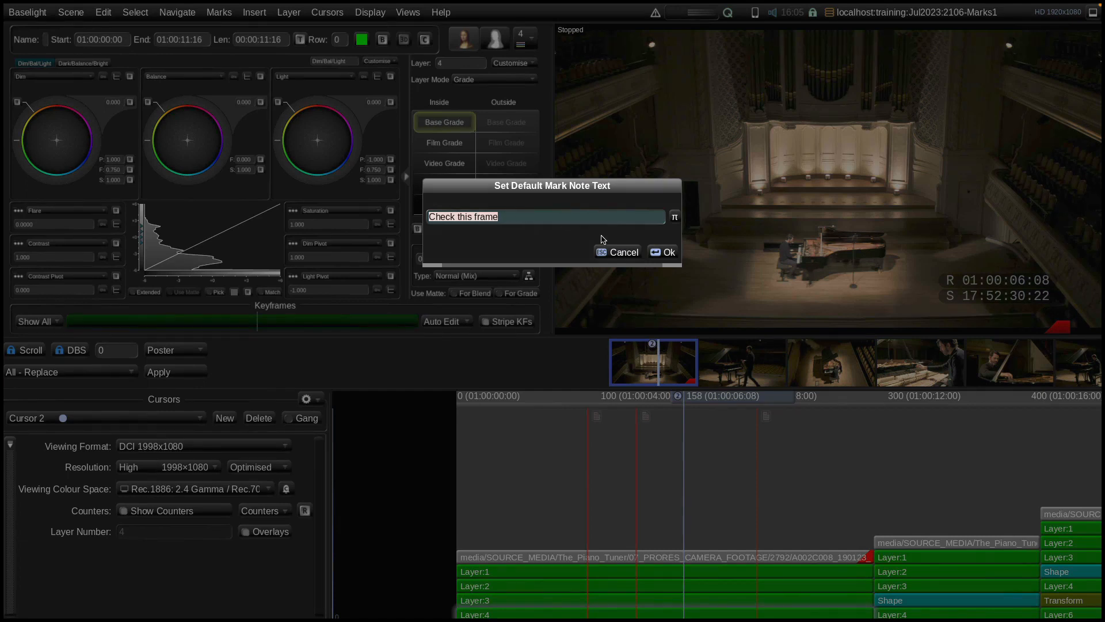
left_click(621, 252)
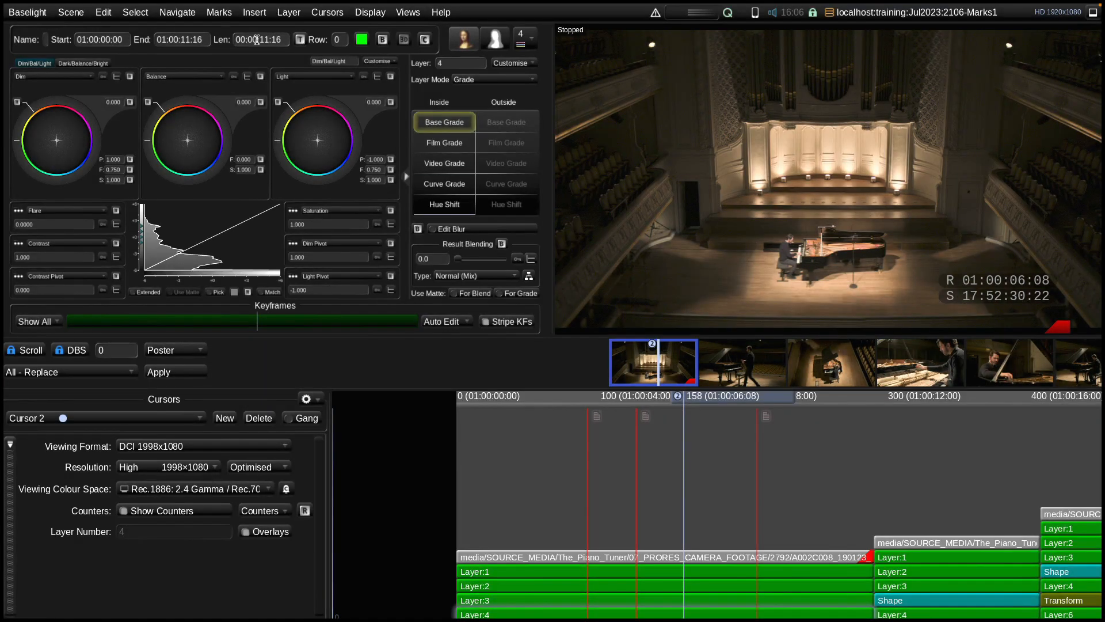
left_click(222, 12)
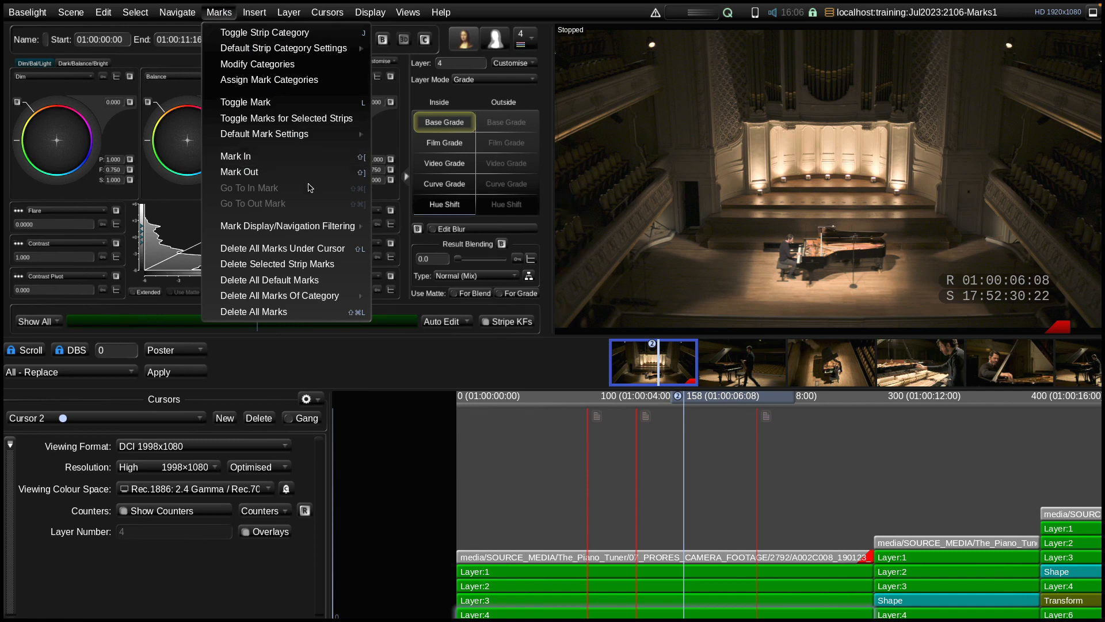
mouse_move(312, 133)
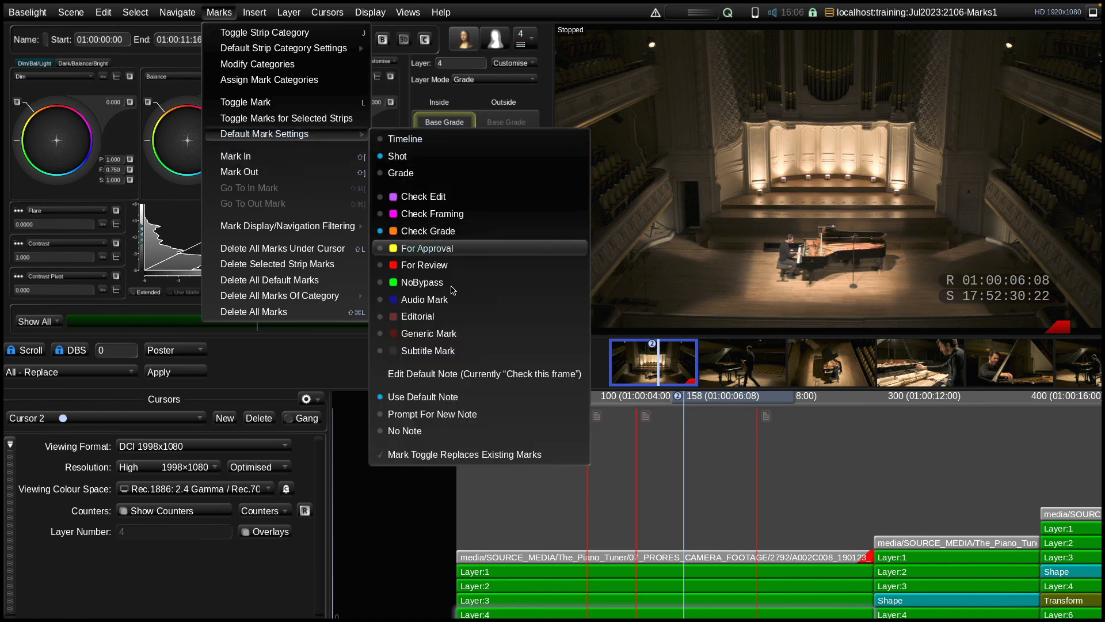
left_click(465, 415)
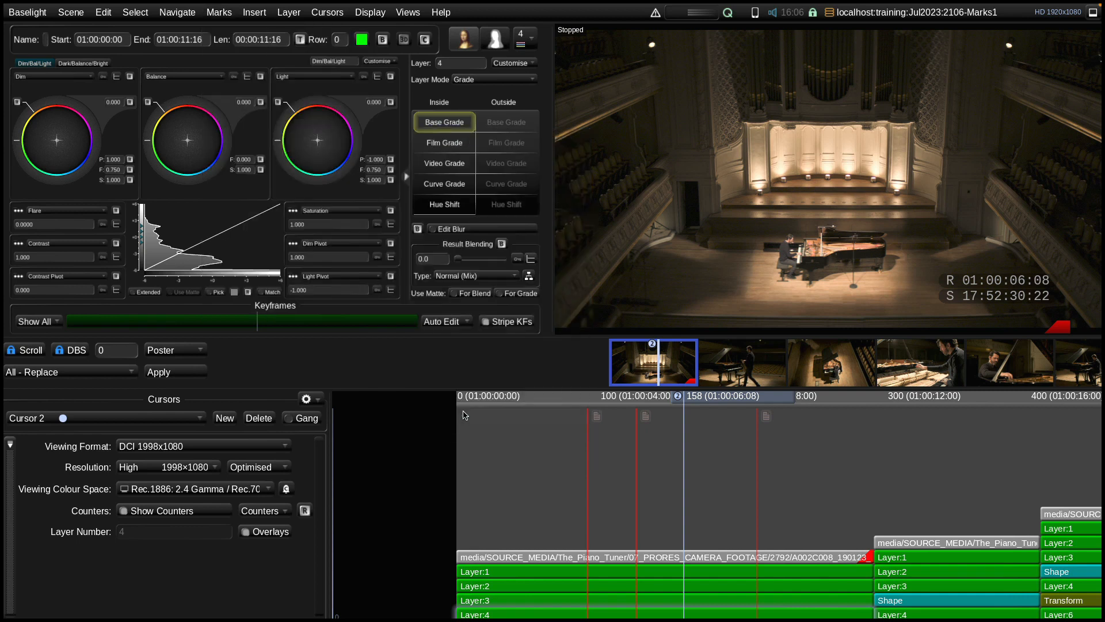
Add a Check Grade mark to the first shot at frame 167 with the note "Grade too dark"
left_click_drag(694, 405, 707, 407)
key("m")
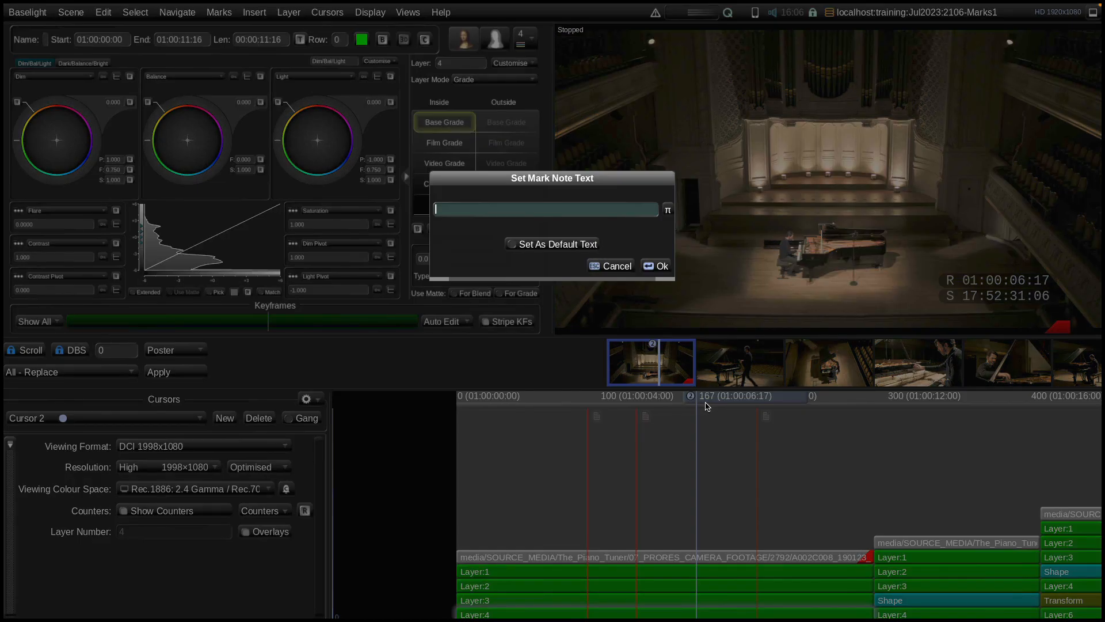
type("Grade too dark")
left_click(652, 266)
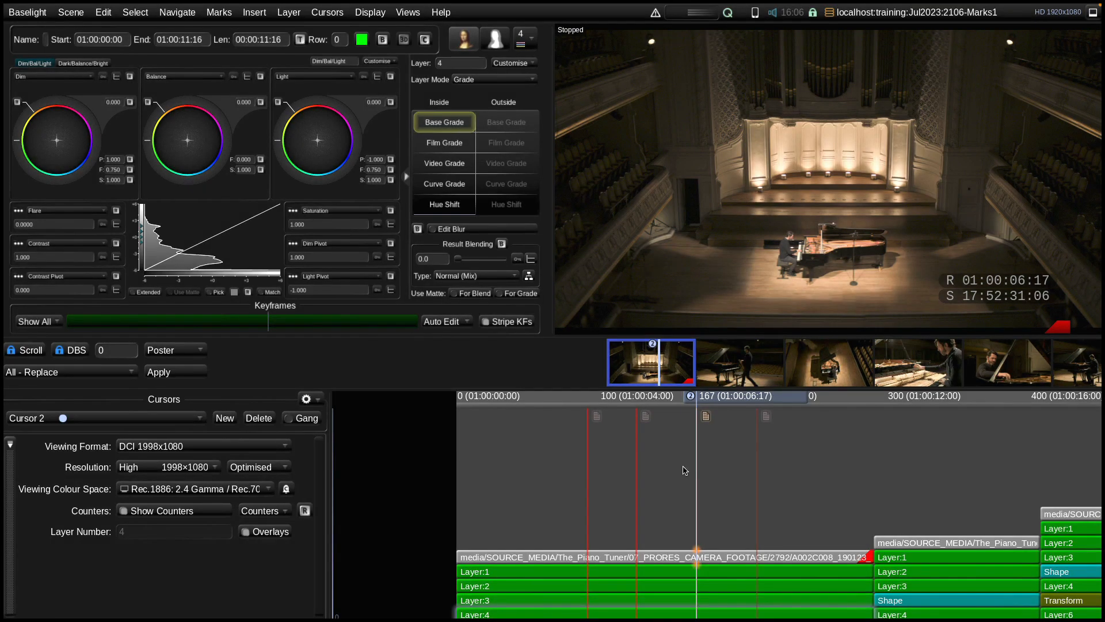
Examine the category label and note text of the shot mark at frame 167
mouse_move(698, 558)
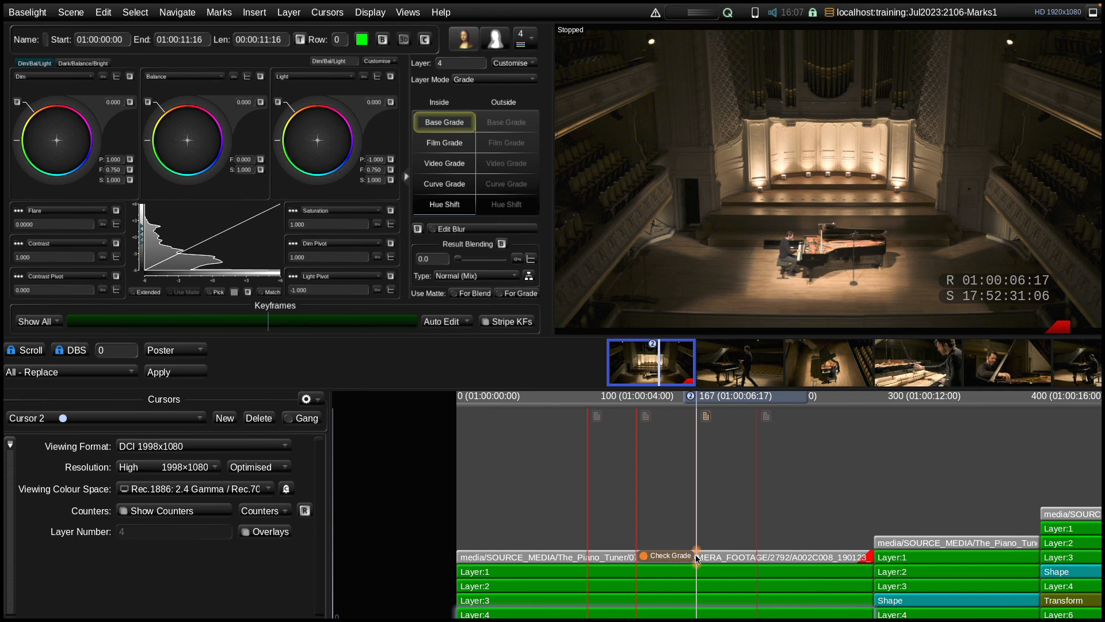
mouse_move(707, 419)
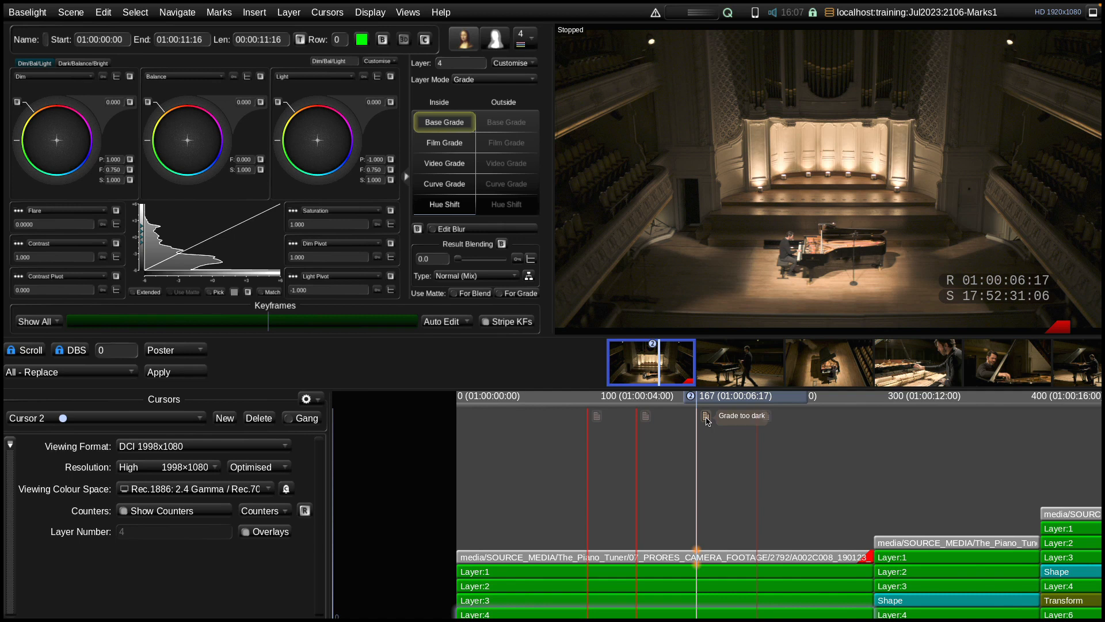
left_click_drag(727, 402, 698, 402)
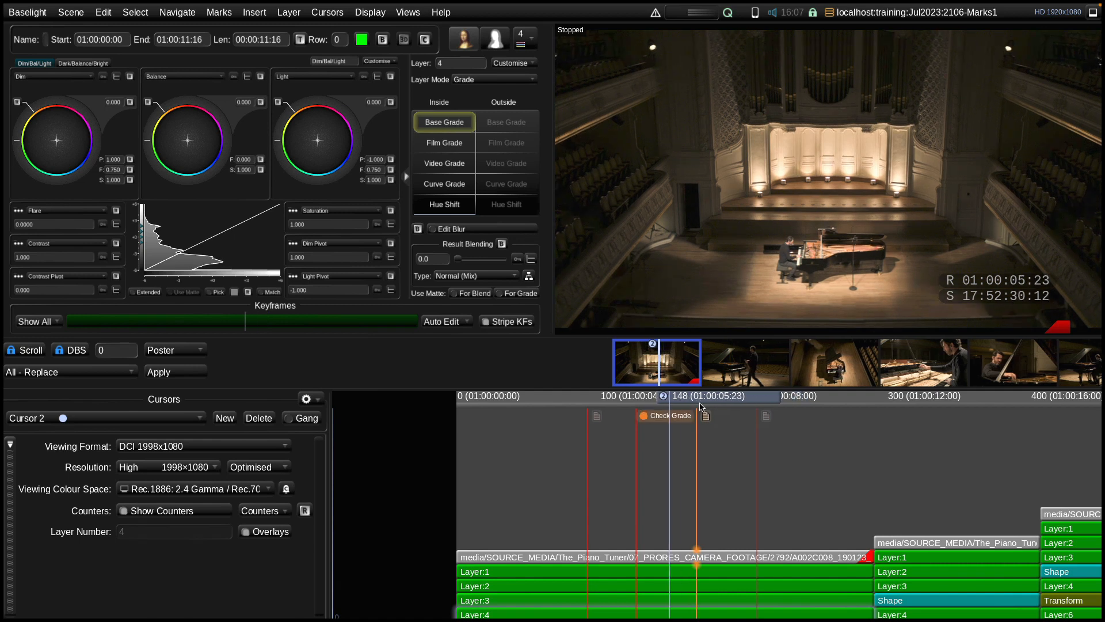
Add a Check Grade mark to the second shot at frame 349, leaving out the note text
left_click_drag(700, 406, 990, 424)
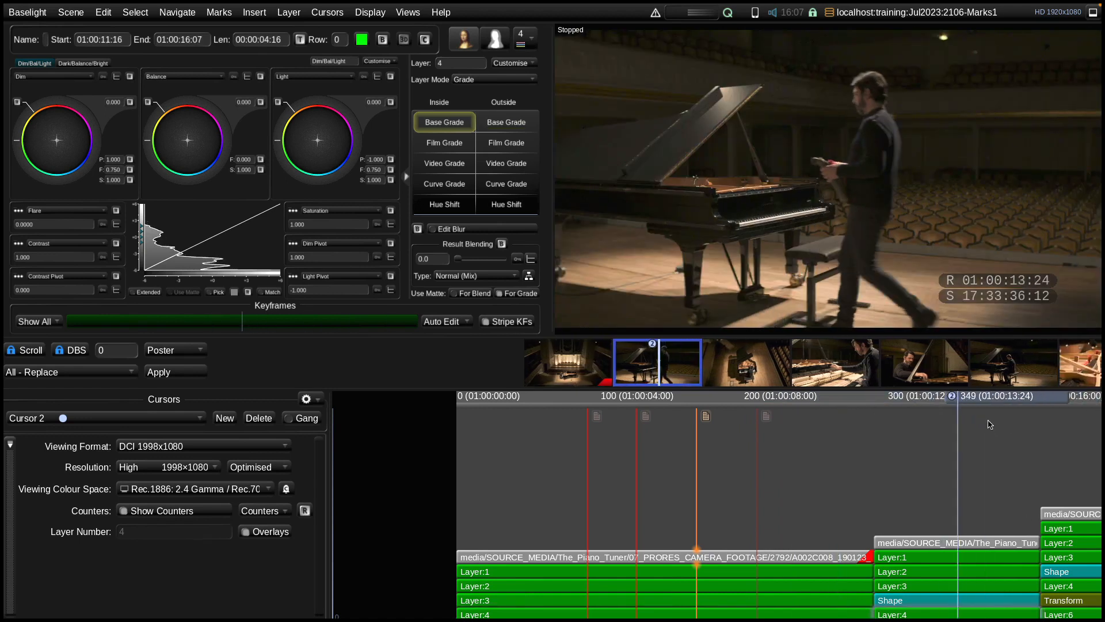
key("ctrl+m")
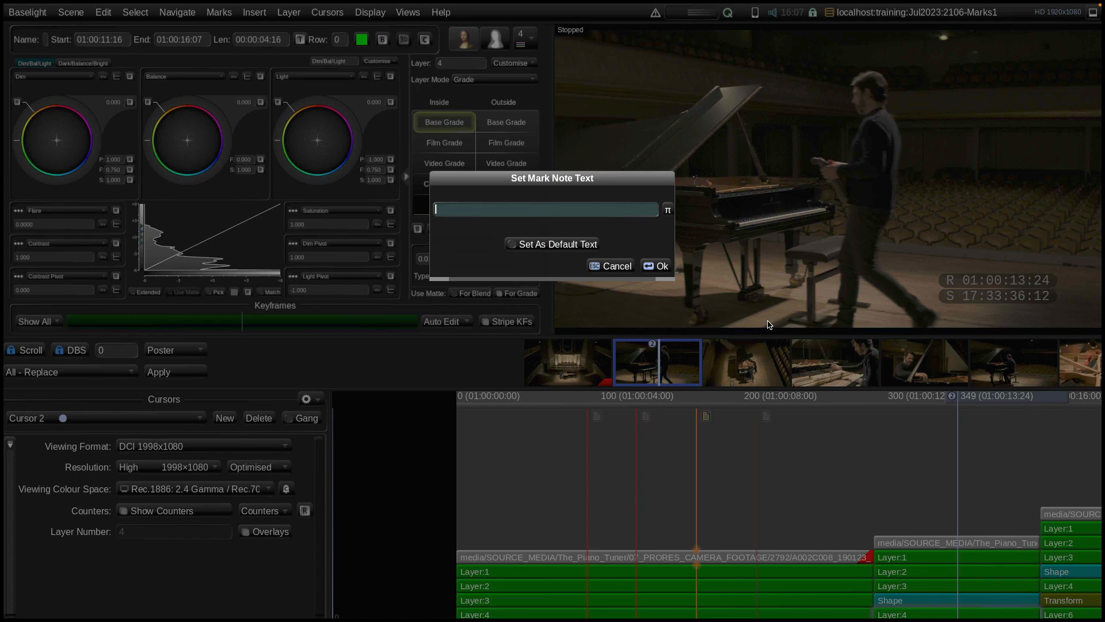
left_click(619, 266)
Attach the note "Grade too green" to the existing mark at frame 349
mouse_move(697, 450)
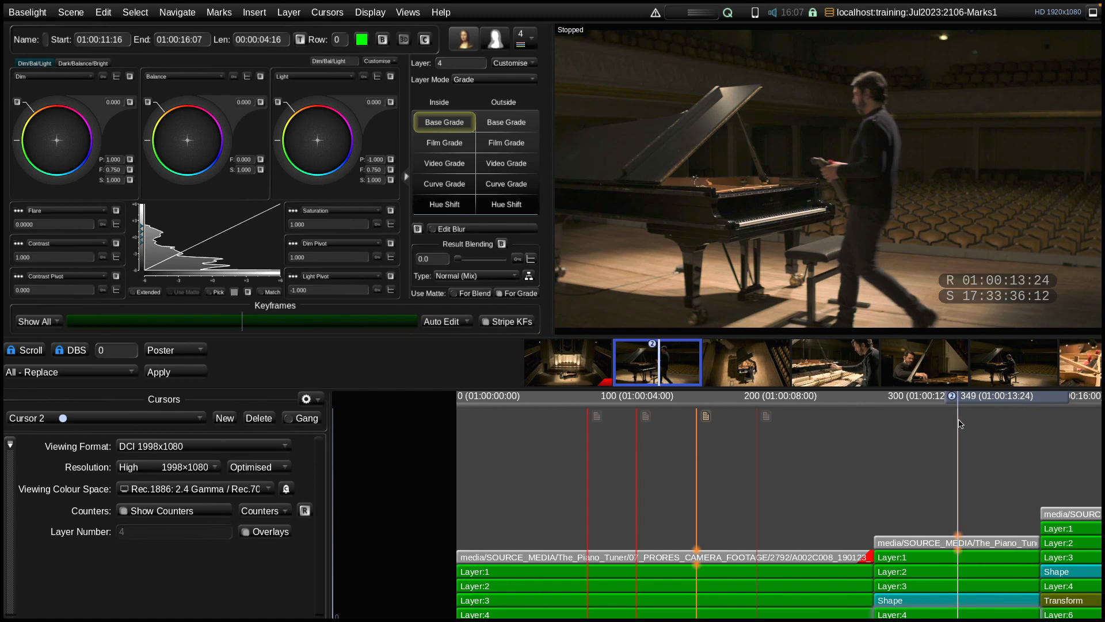
mouse_move(960, 424)
right_click(959, 426)
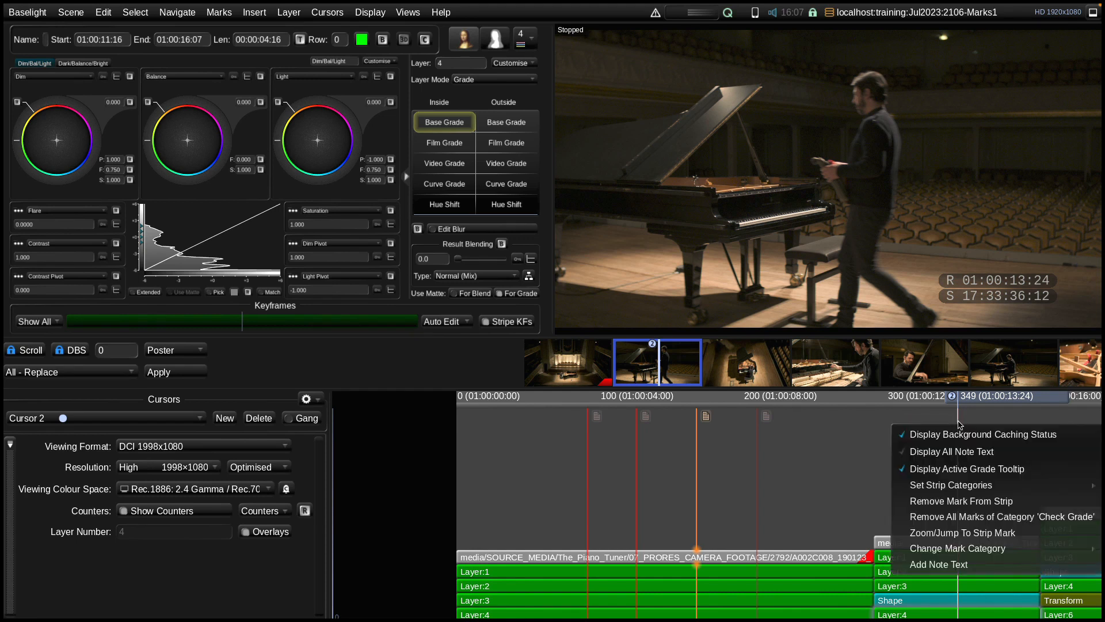
left_click(965, 568)
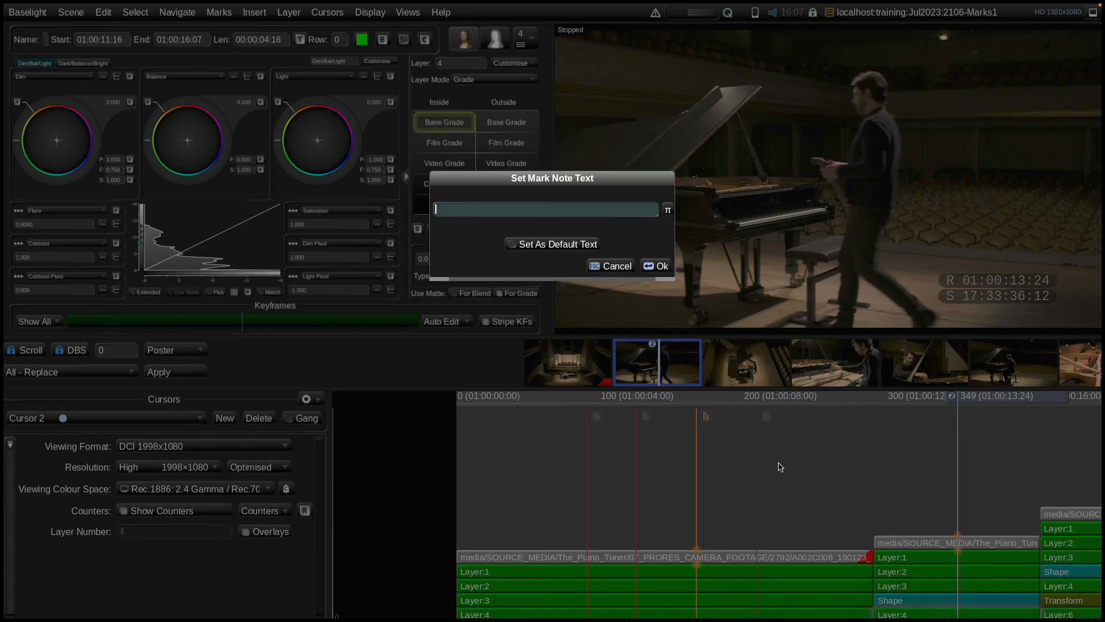
type("Grade too green?")
key("Return")
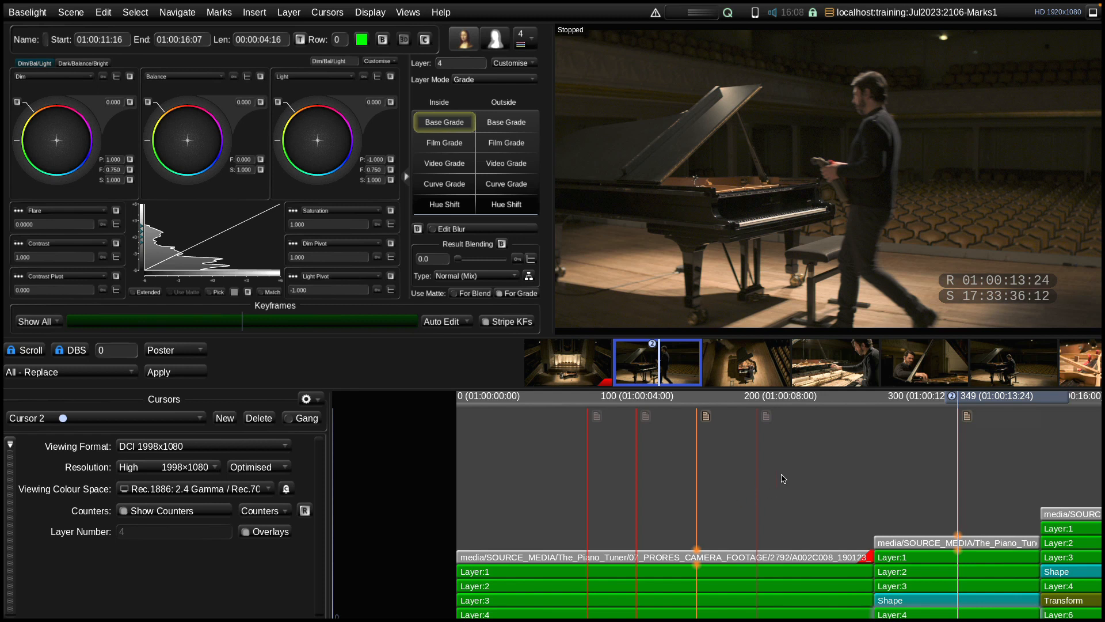
right_click(812, 464)
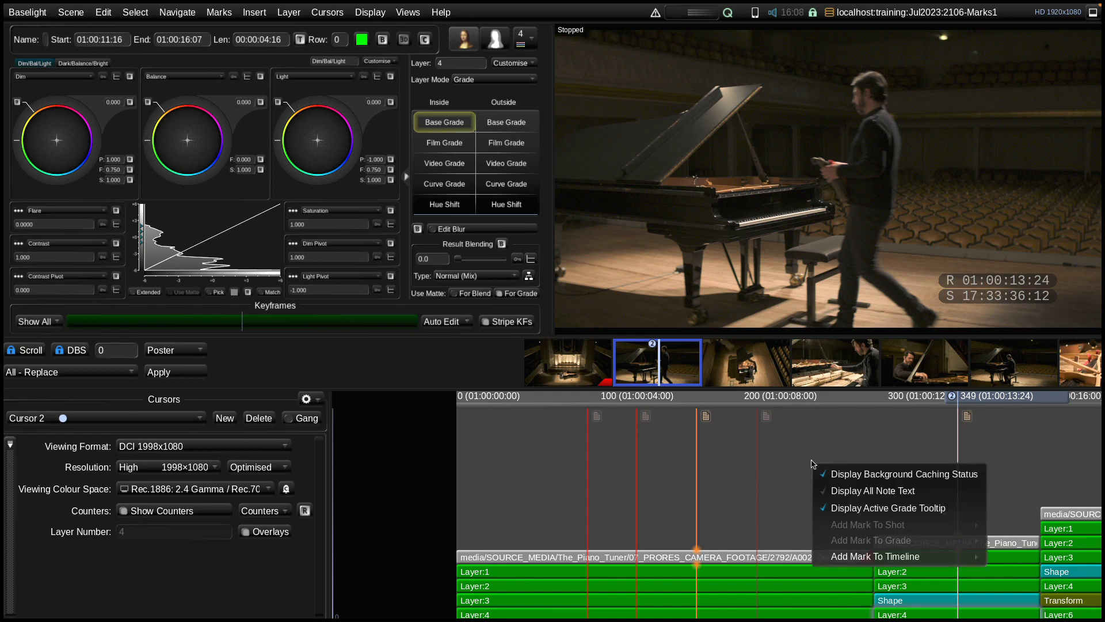
mouse_move(848, 552)
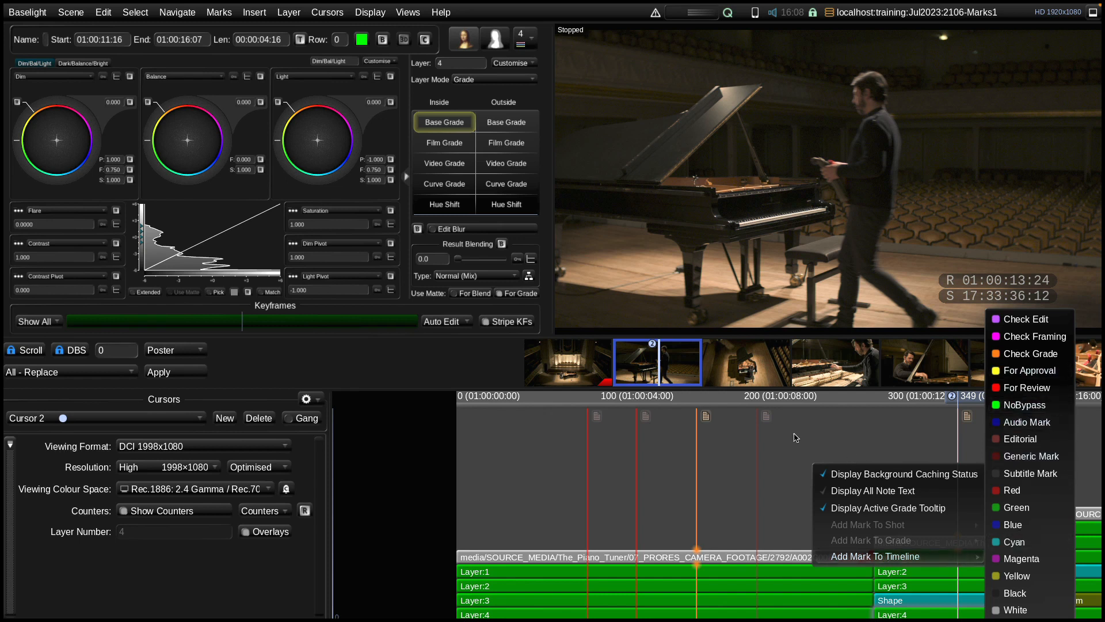
left_click(945, 417)
Add a Check Edit mark to the timeline at frame 236 with the note "Edit should cut here", set as default text
left_click_drag(982, 401, 816, 415)
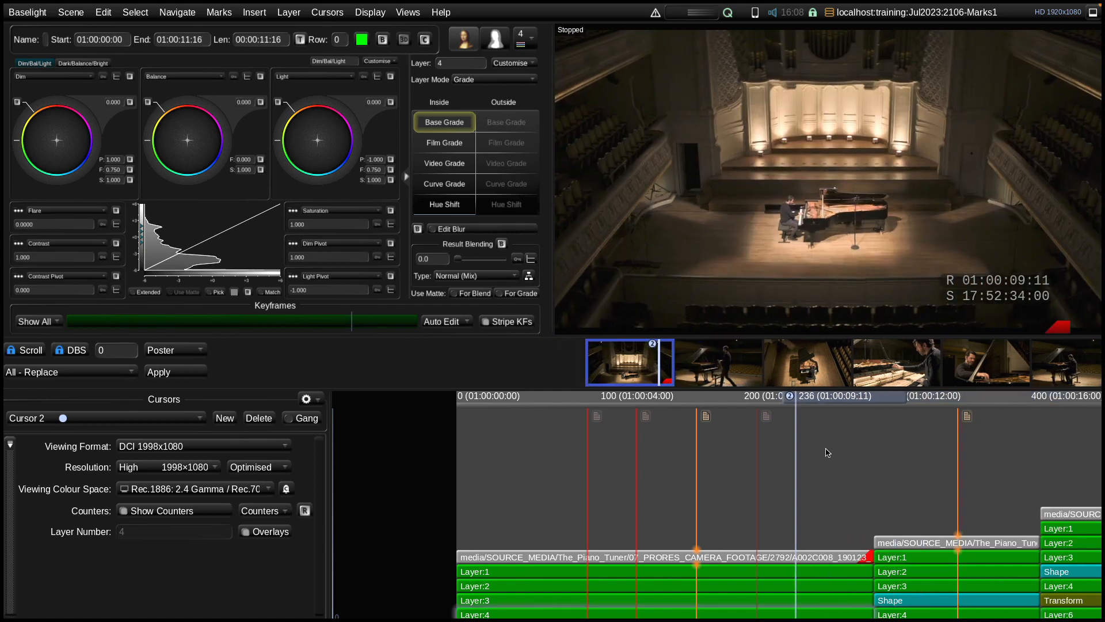
right_click(827, 450)
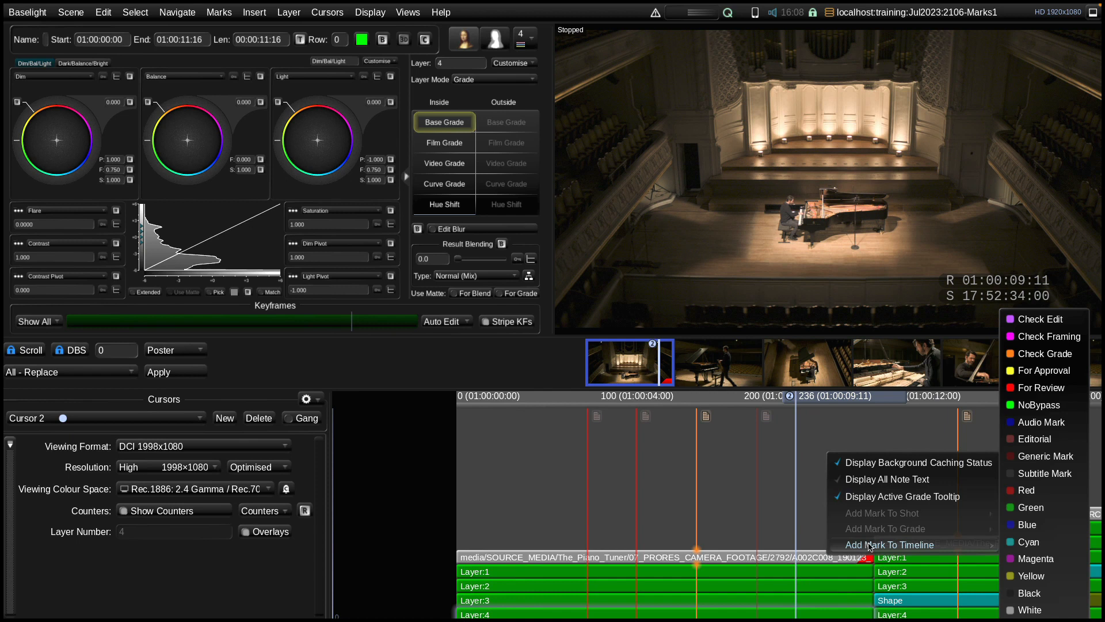
left_click(1046, 324)
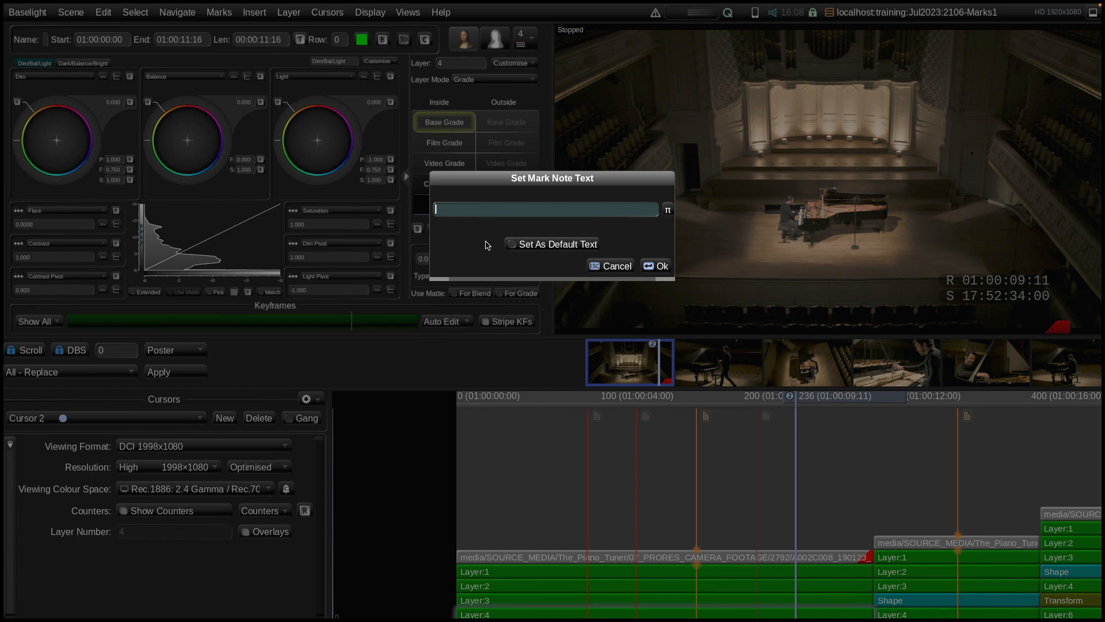
type("Edit should cut here")
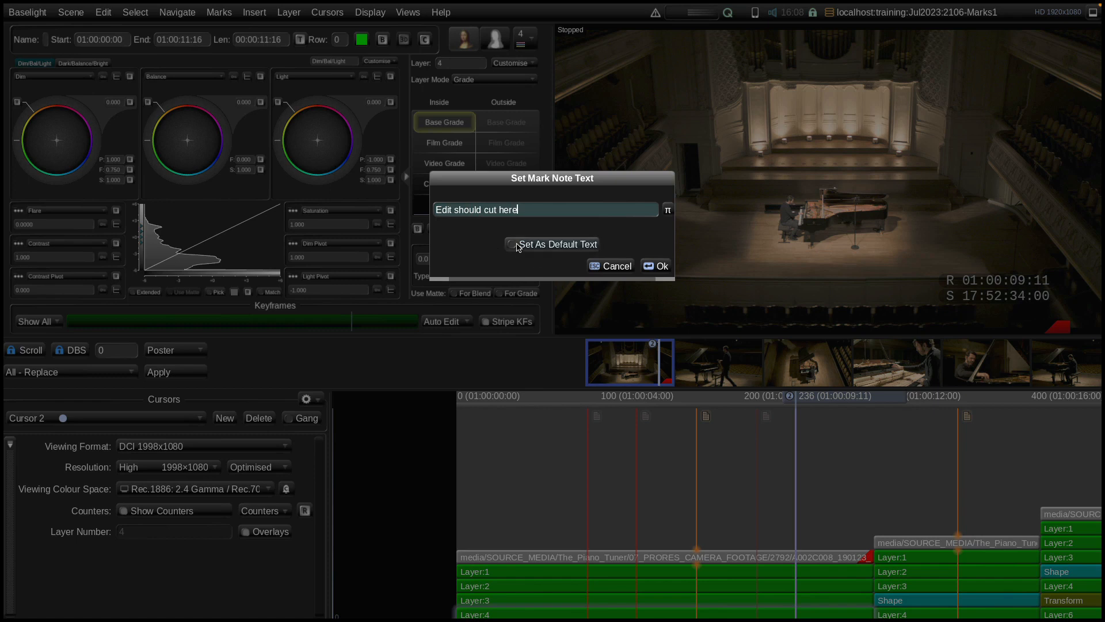
left_click(551, 247)
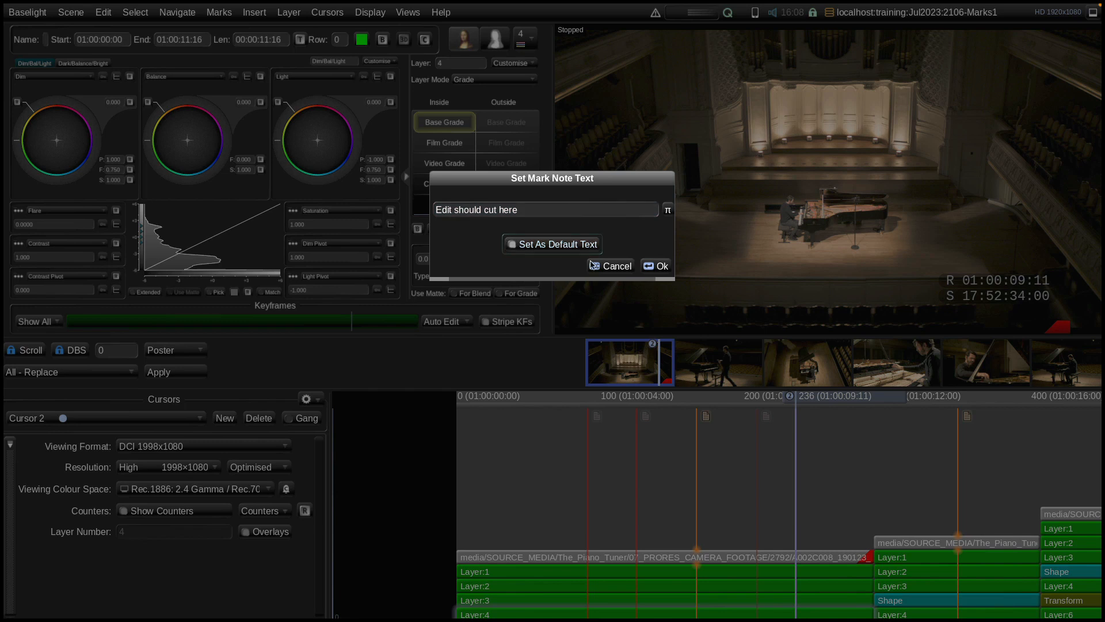
left_click(654, 267)
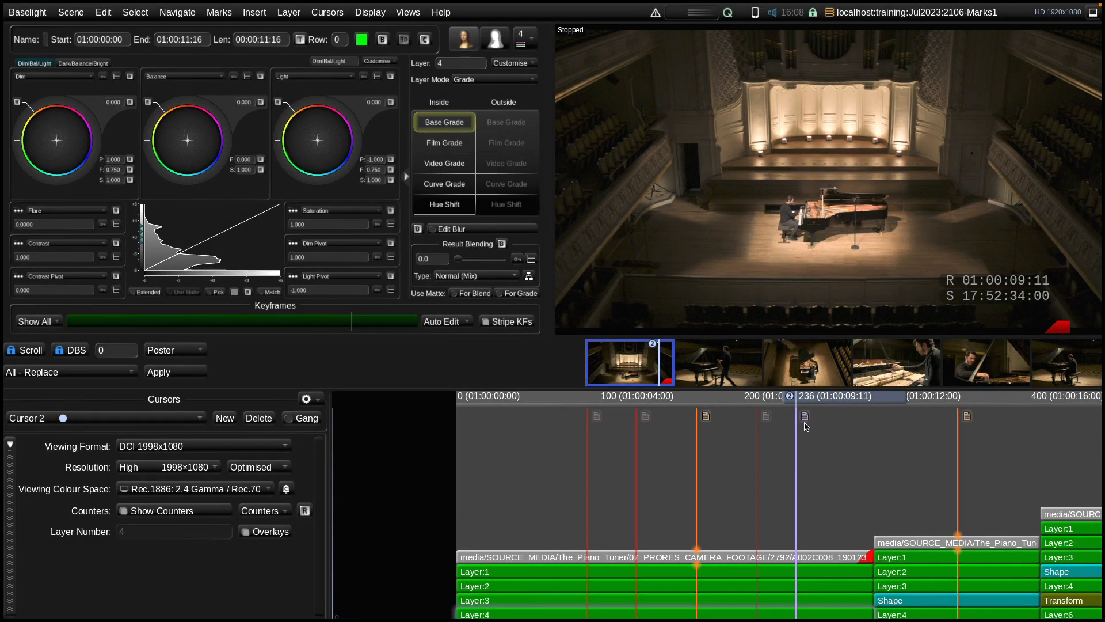
mouse_move(804, 420)
Add a Check Framing mark to the first shot at frame 45
left_click(811, 401)
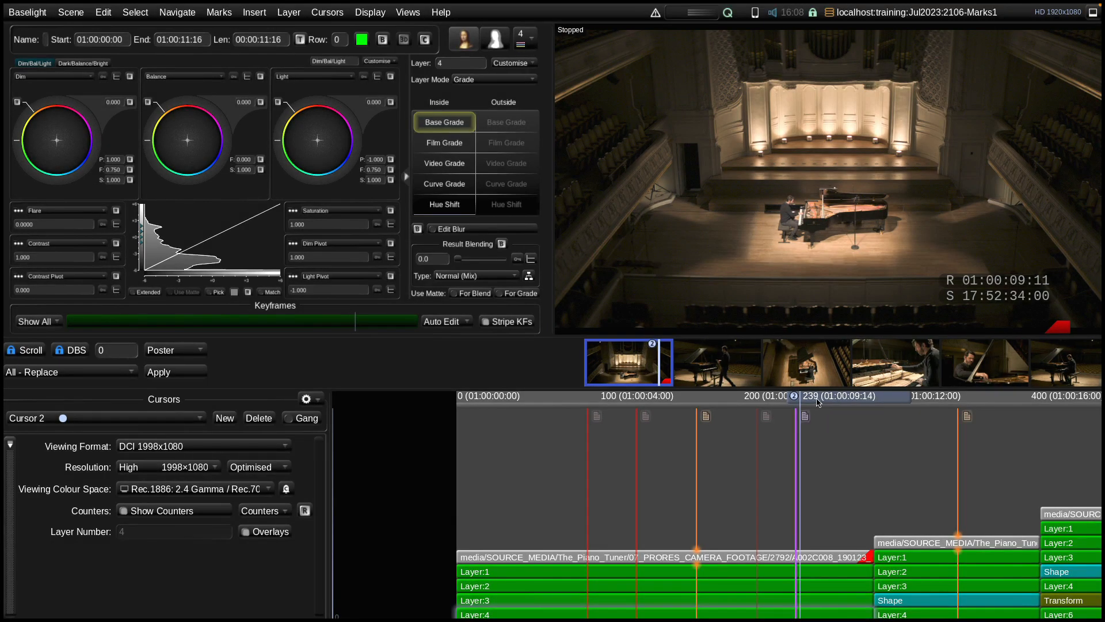
left_click_drag(821, 400, 822, 403)
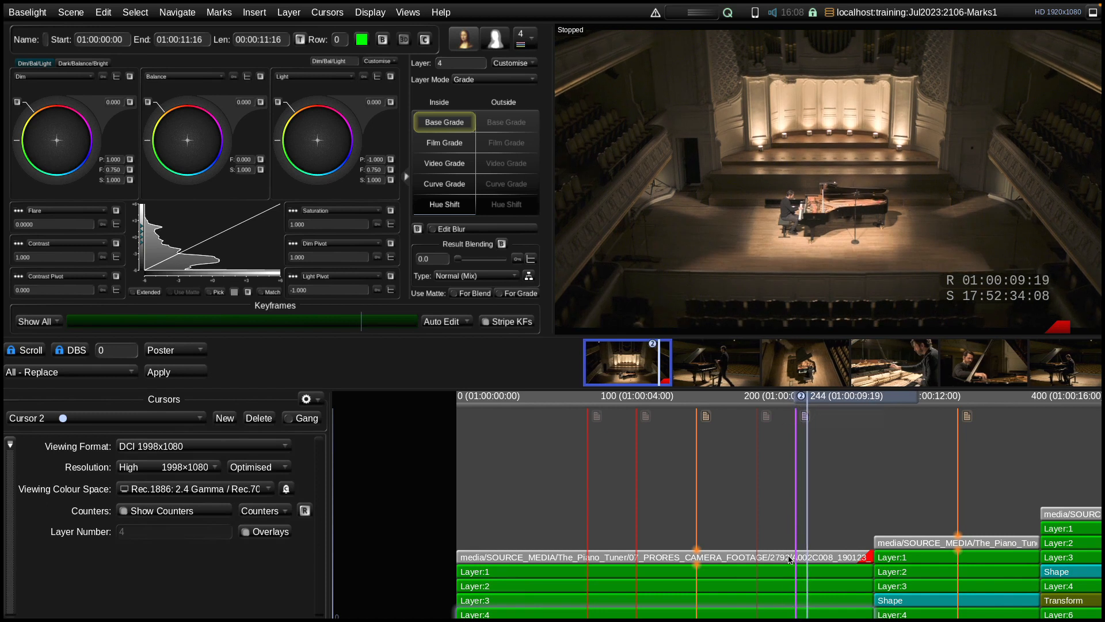
left_click_drag(831, 402, 545, 433)
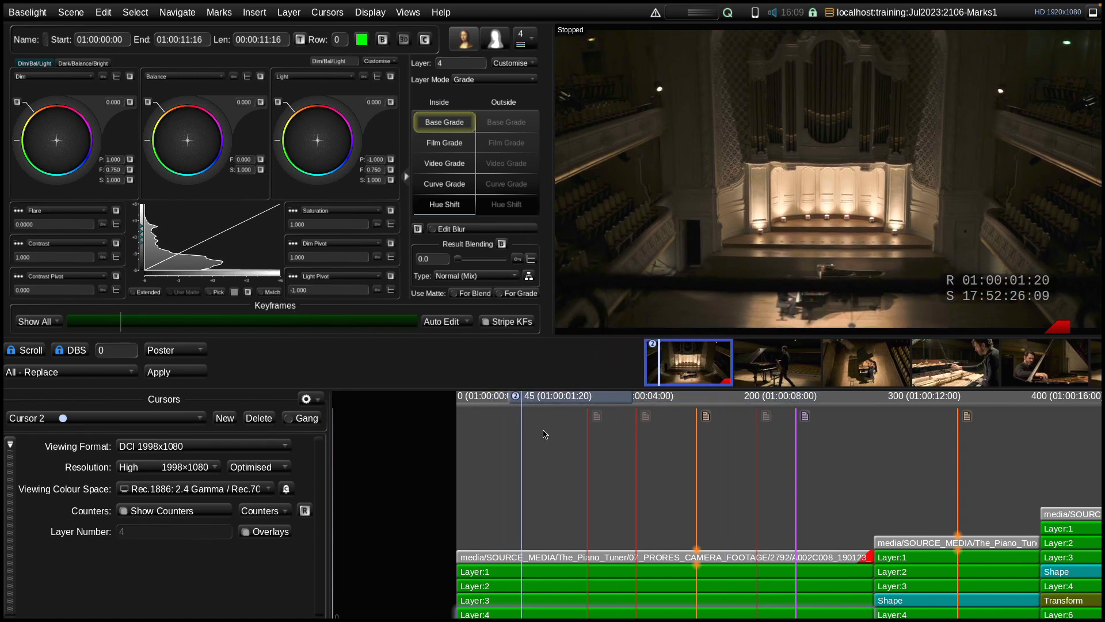
right_click(527, 561)
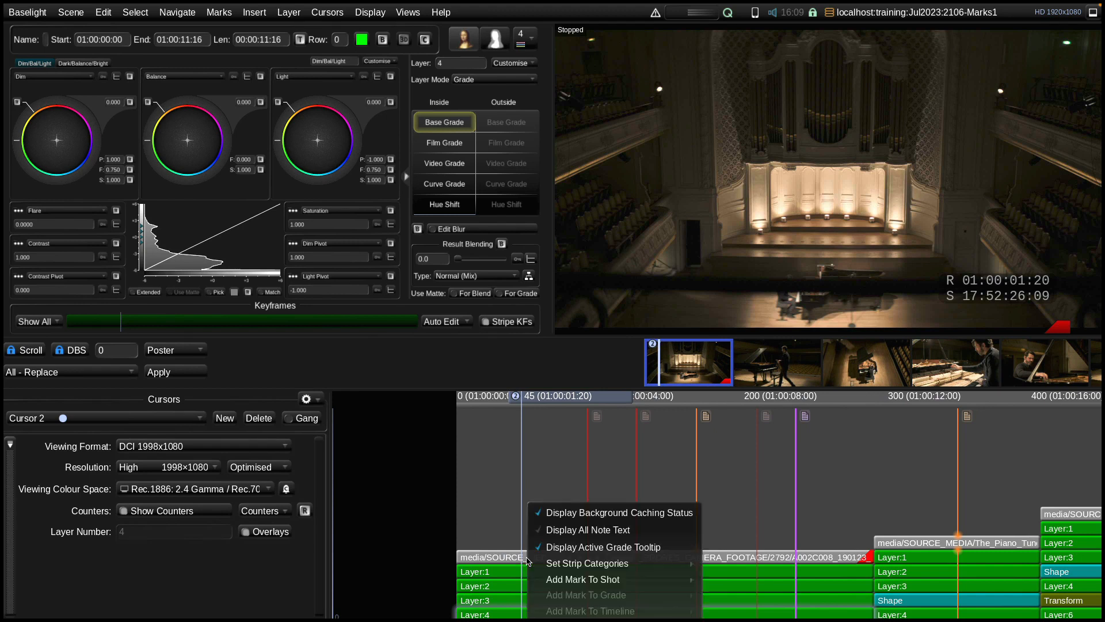
mouse_move(574, 583)
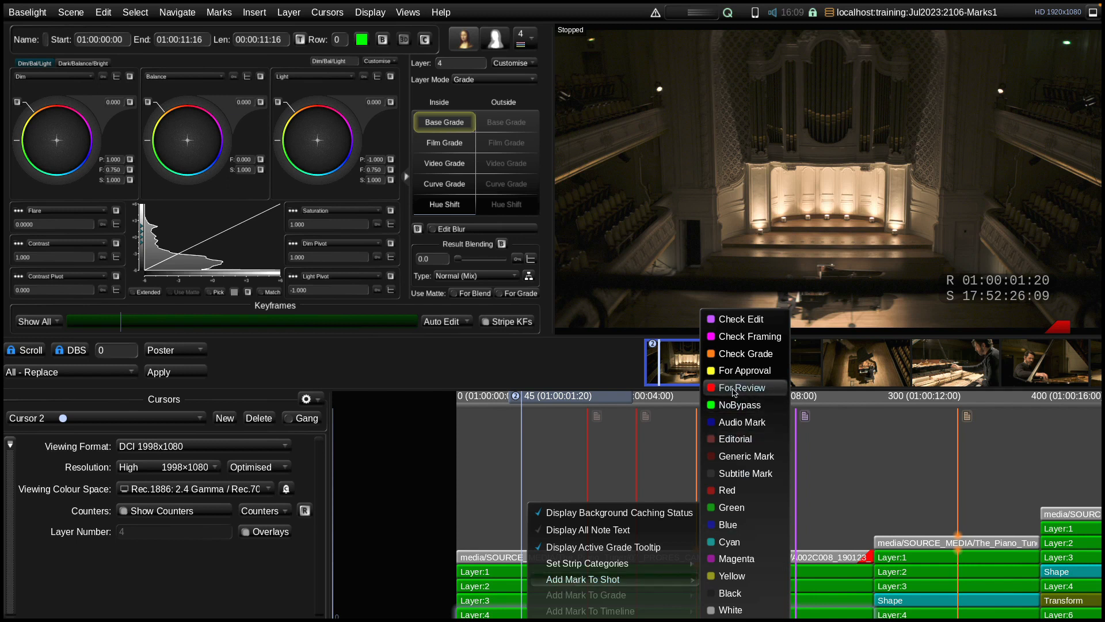
left_click(751, 354)
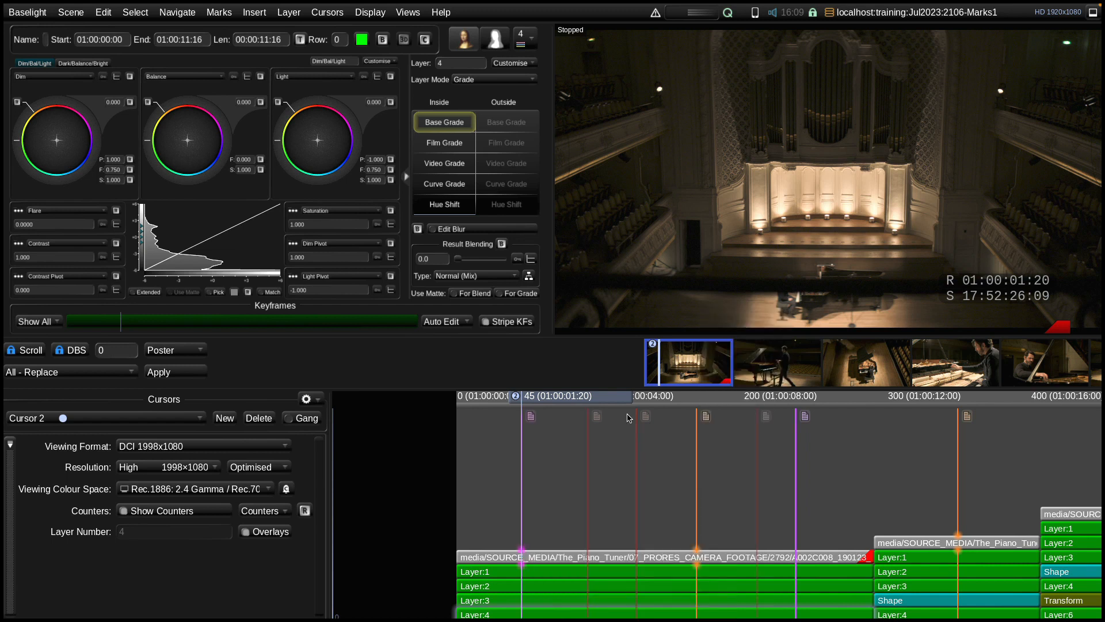
Change the note of the shot mark at frame 45 to "Check this frame" and set it as default text
right_click(533, 418)
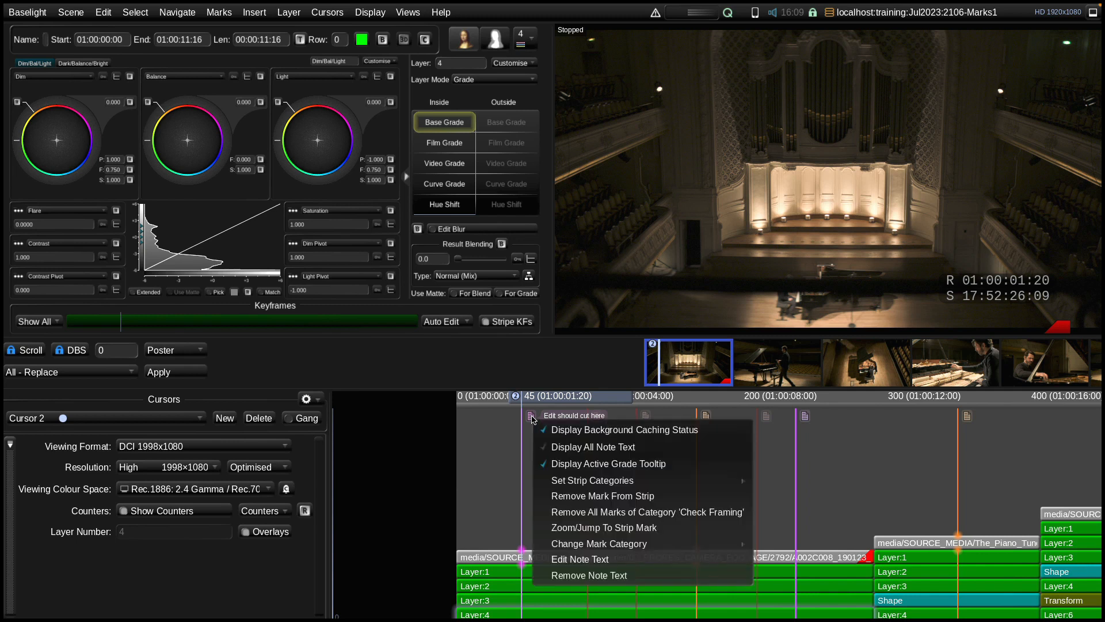
left_click(588, 560)
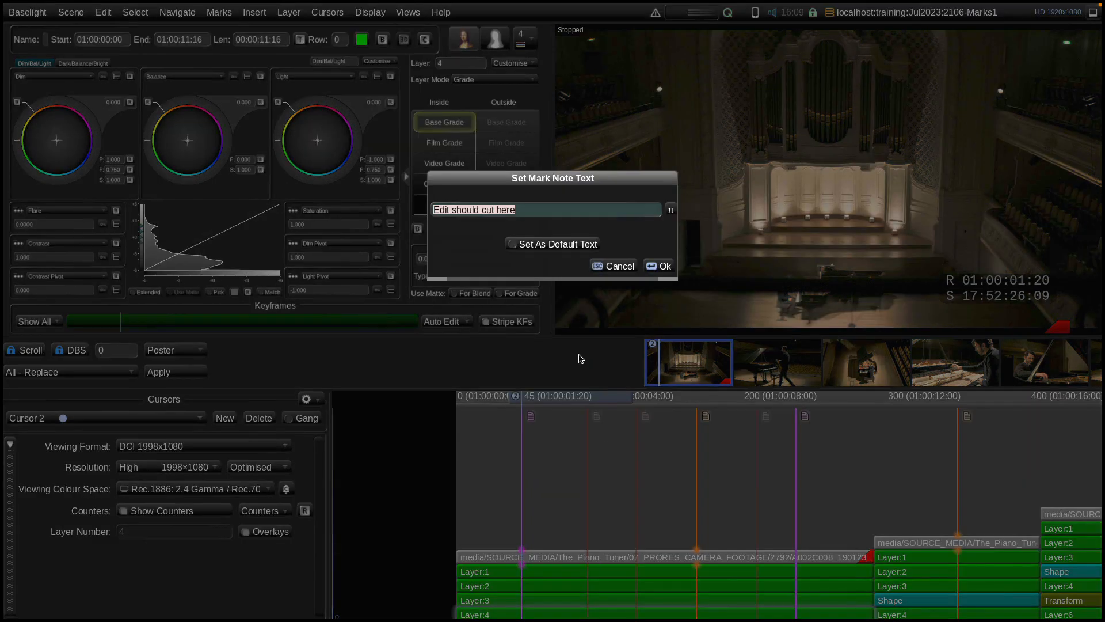
type("Ch")
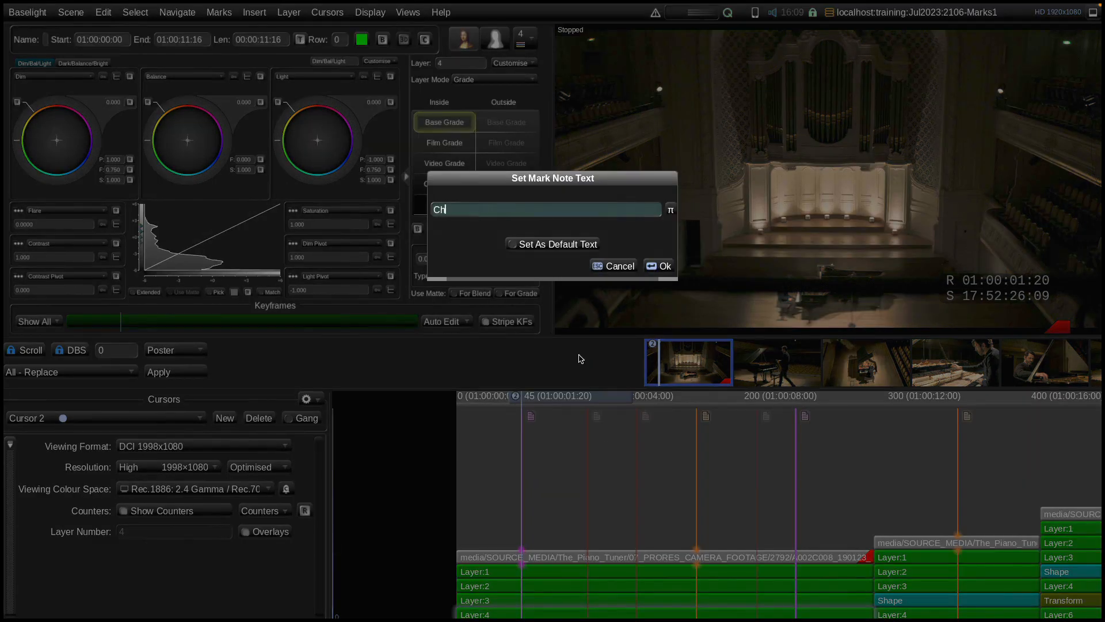
type("eck this frame")
left_click(549, 244)
left_click(658, 266)
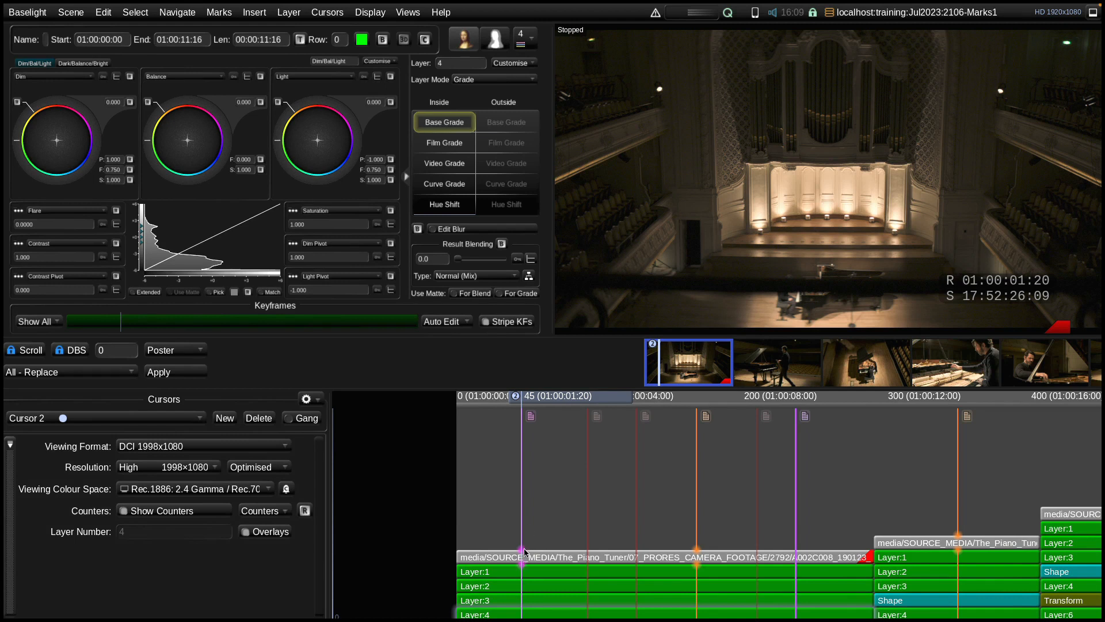
Add a Check Grade mark to the Layer 3 grade of the first shot at frame 64
left_click_drag(573, 399, 602, 400)
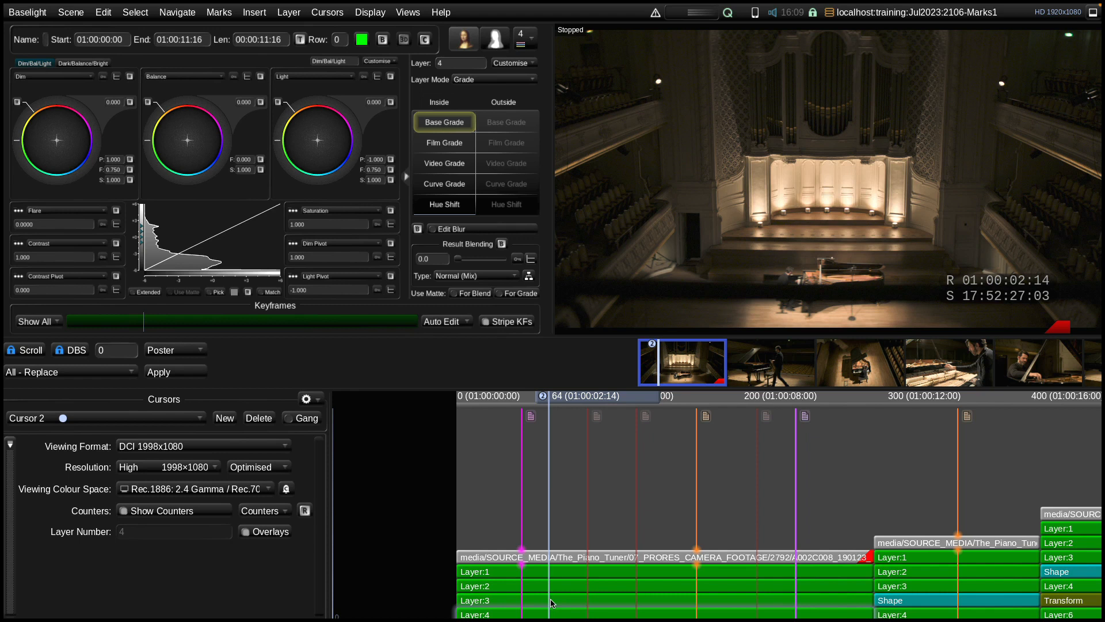
right_click(551, 602)
mouse_move(599, 596)
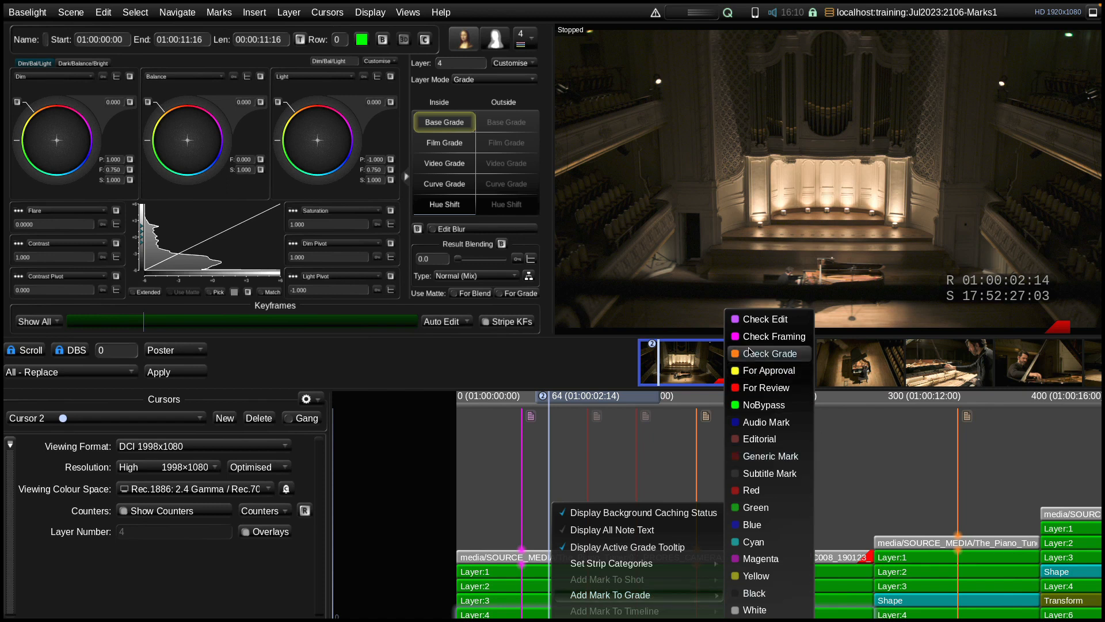
left_click(770, 353)
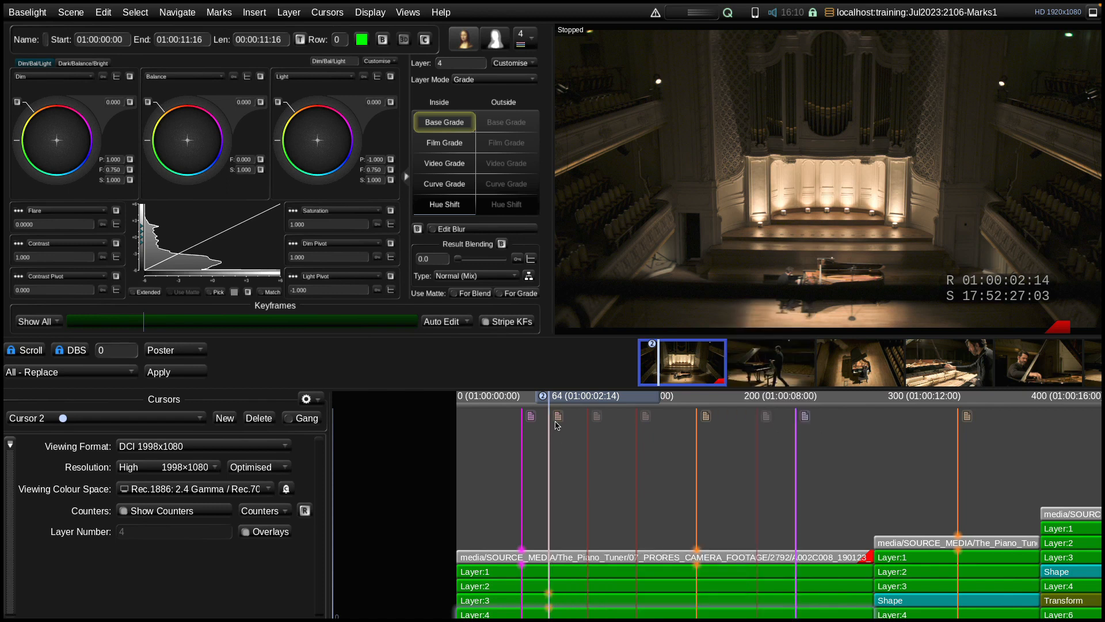
mouse_move(558, 422)
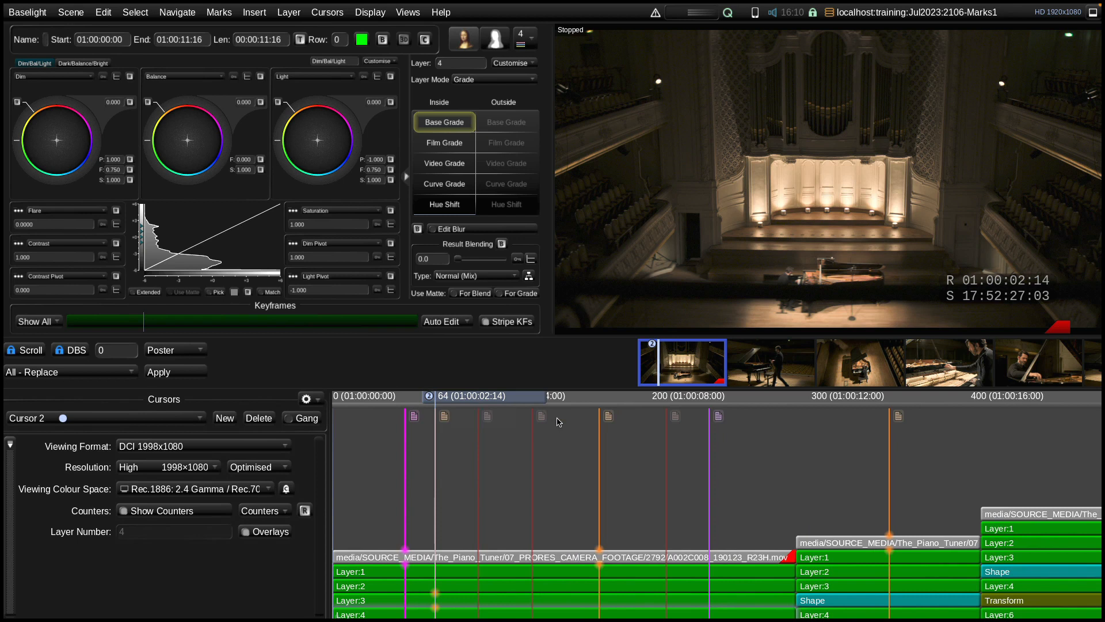
Change the note of the grade mark at frame 64 to "Grade needs to be checked"
right_click(445, 417)
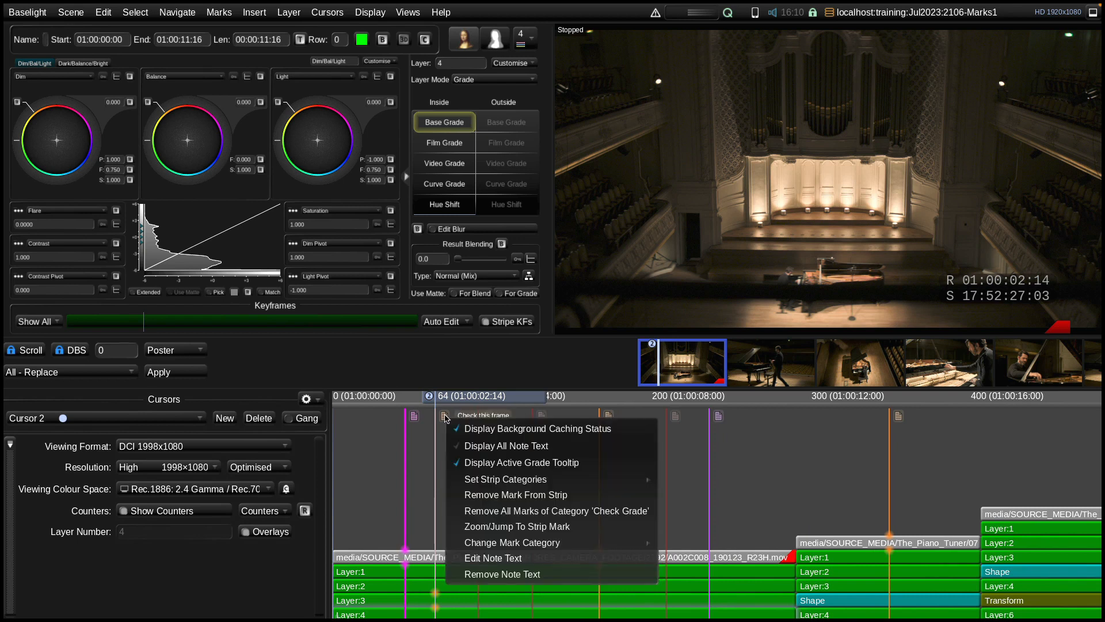
left_click(526, 557)
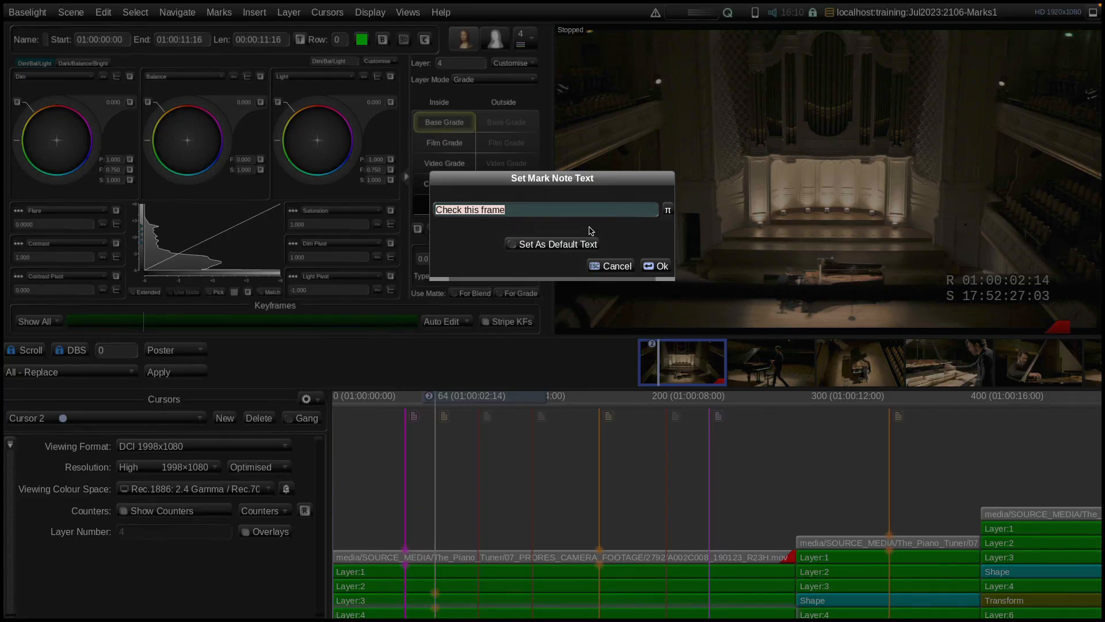
type("Grade nneeds to be checked")
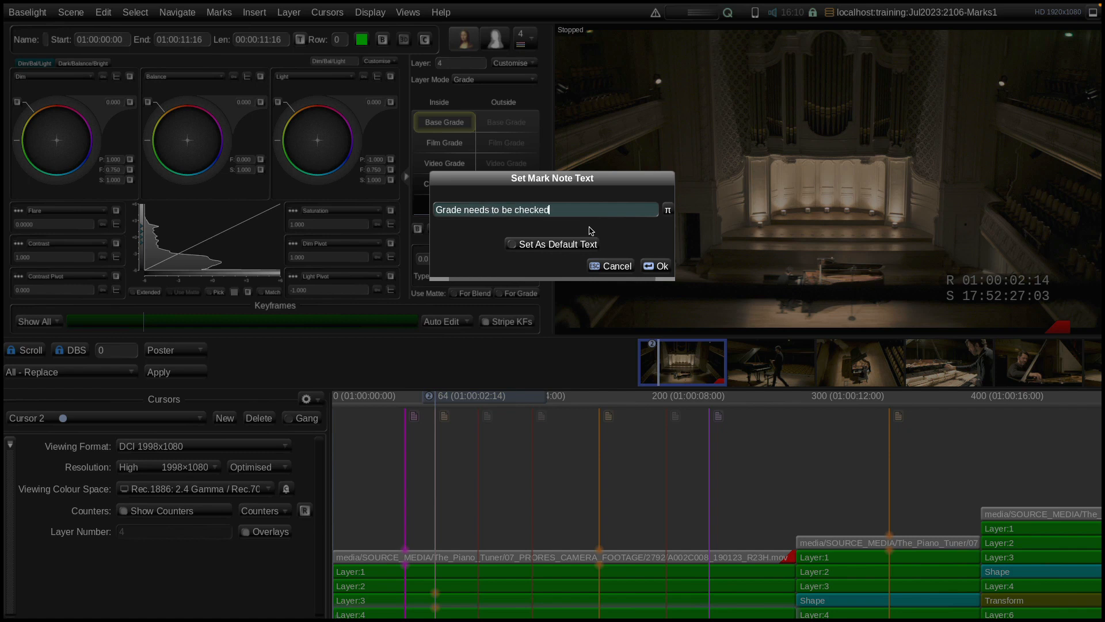
key("Return")
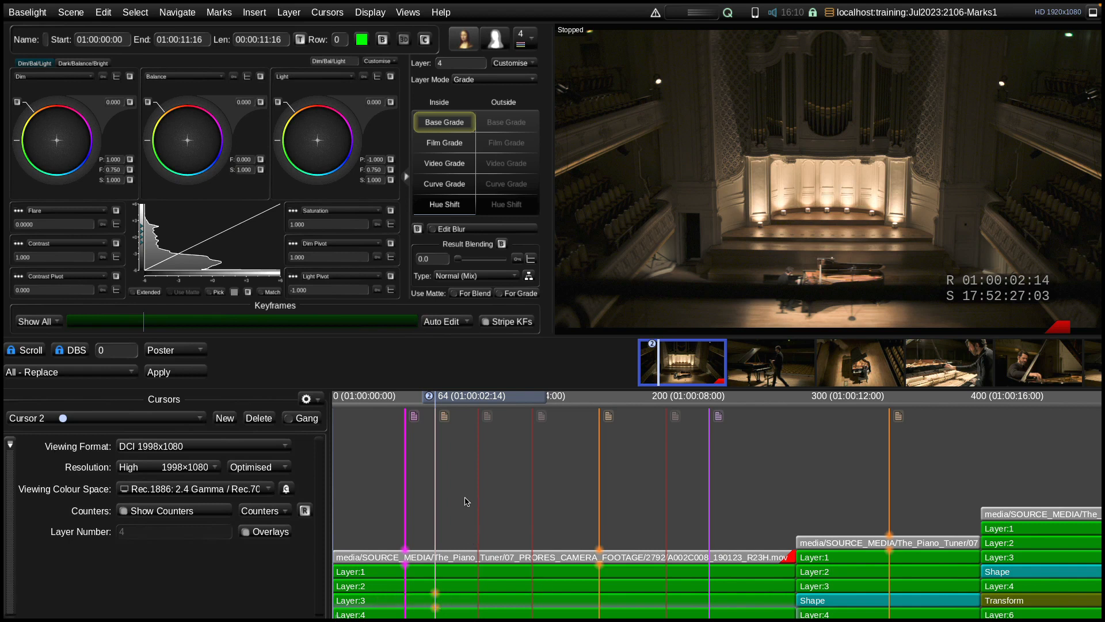
With the cursor at frame 77, shift the first shot back and forth along the timeline, return it to 01:00:00:00 and deselect it
left_click_drag(475, 396, 496, 405)
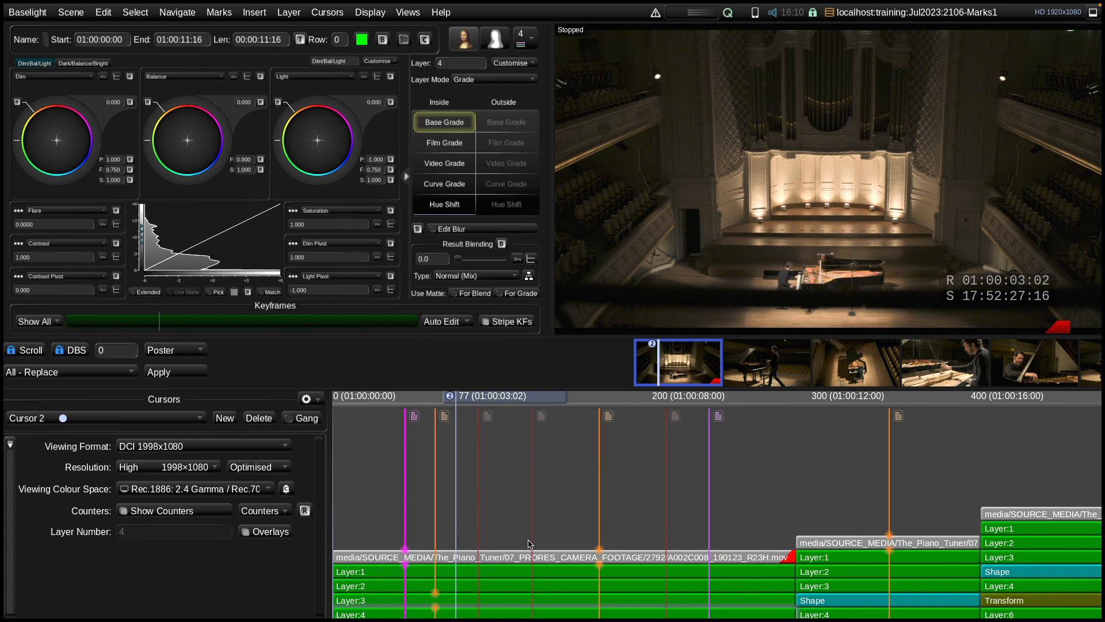
left_click(494, 532)
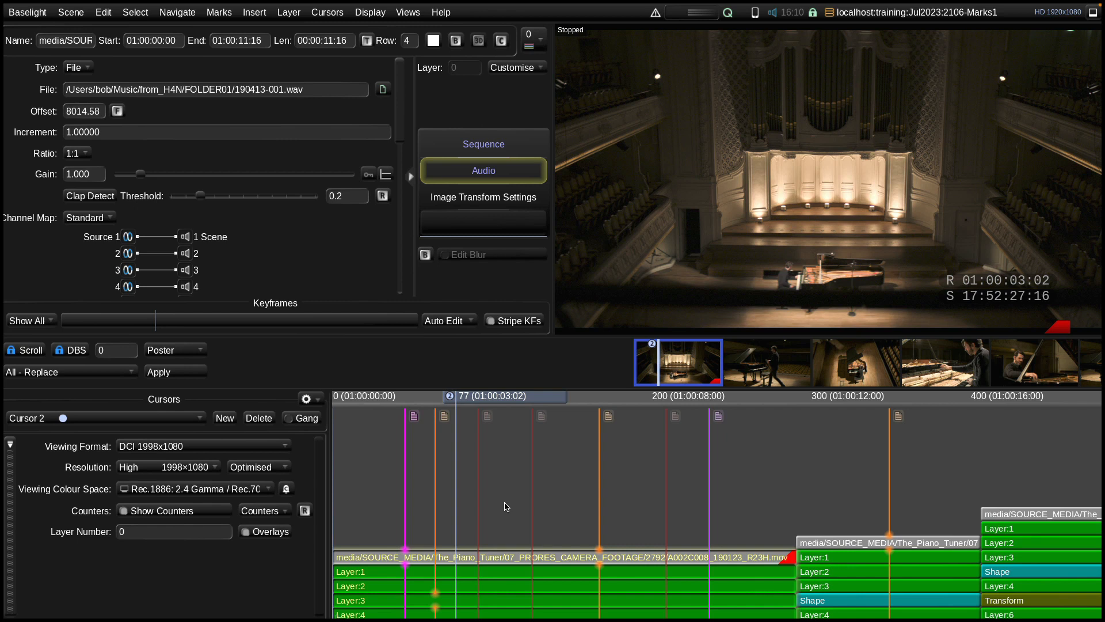
key("ctrl+Right")
key("ctrl+Right")
key("ctrl+Right")
key("ctrl+Right")
key("ctrl+Right")
key("ctrl+Right")
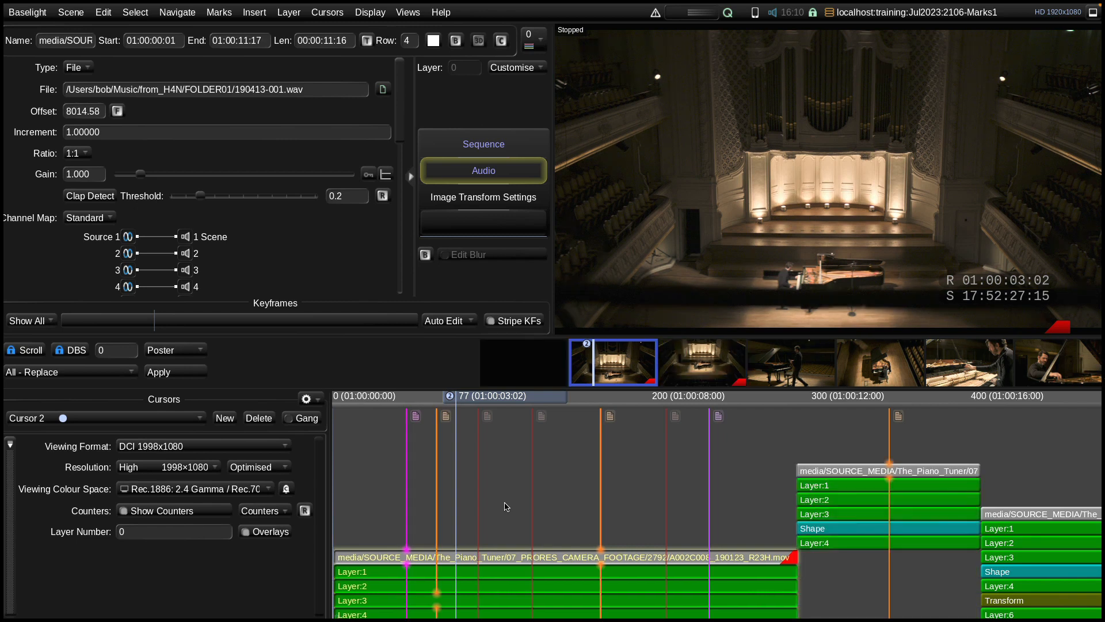
key("ctrl+Right")
key("ctrl+Right")
key("ctrl+Right")
key("ctrl+Right")
key("ctrl+Right")
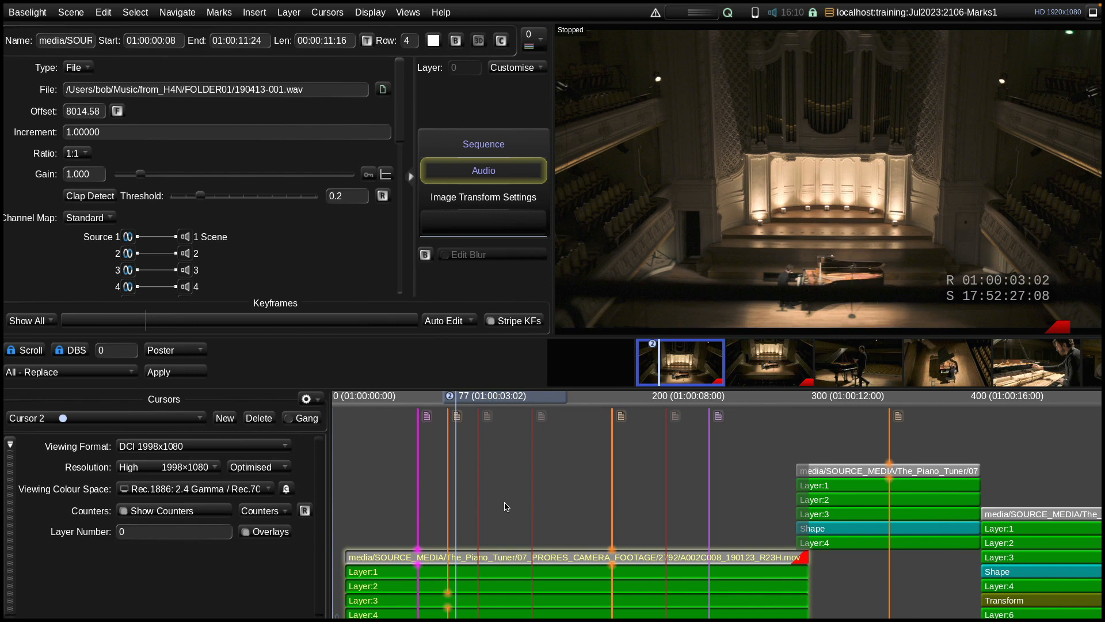
key("ctrl+Left")
key("ctrl+Left")
key("ctrl+Left")
key("ctrl+Left")
key("ctrl+Left")
key("ctrl+Left")
key("ctrl+Left")
key("ctrl+Left")
key("ctrl+Left")
key("ctrl+Left")
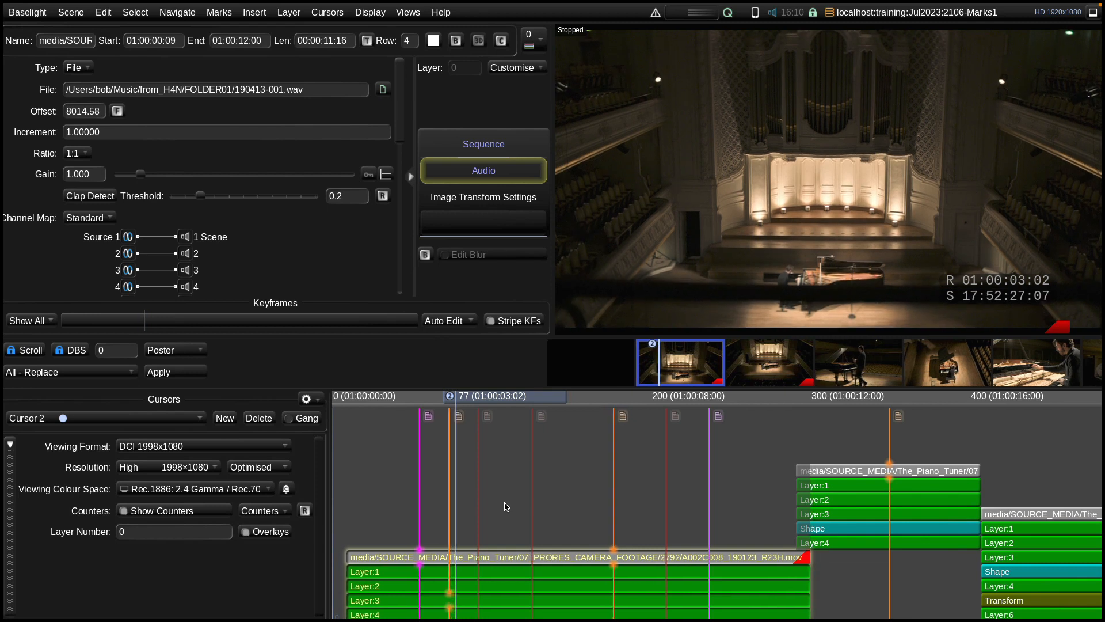
key("ctrl+Right")
key("ctrl+Right")
key("ctrl+Right")
key("ctrl+Right")
key("ctrl+Right")
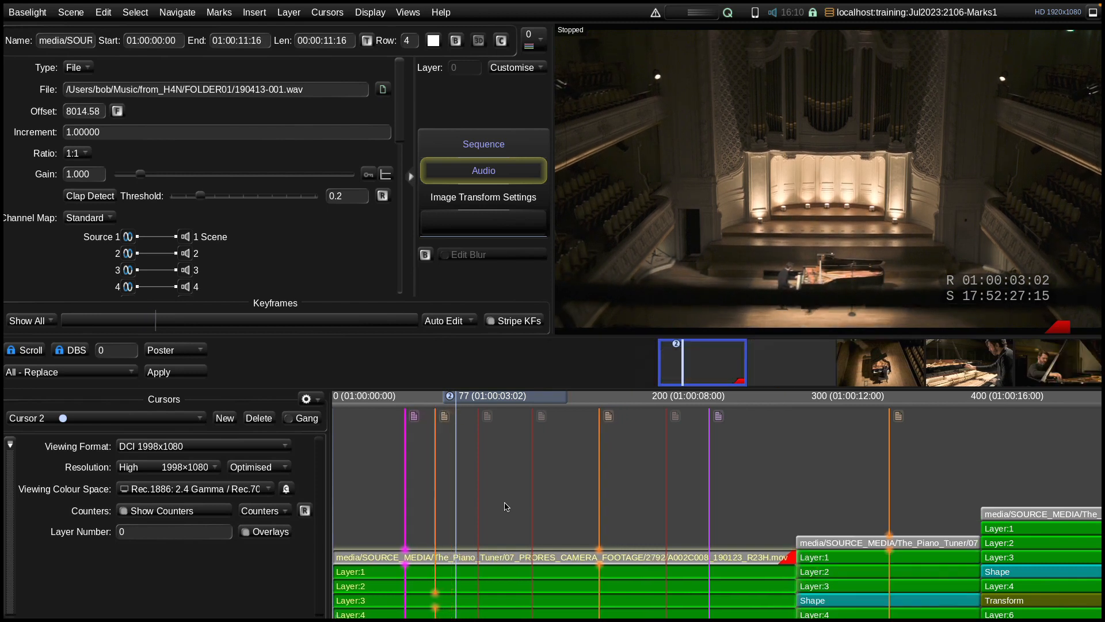
key("ctrl+Right")
key("ctrl+Right")
key("ctrl+Right")
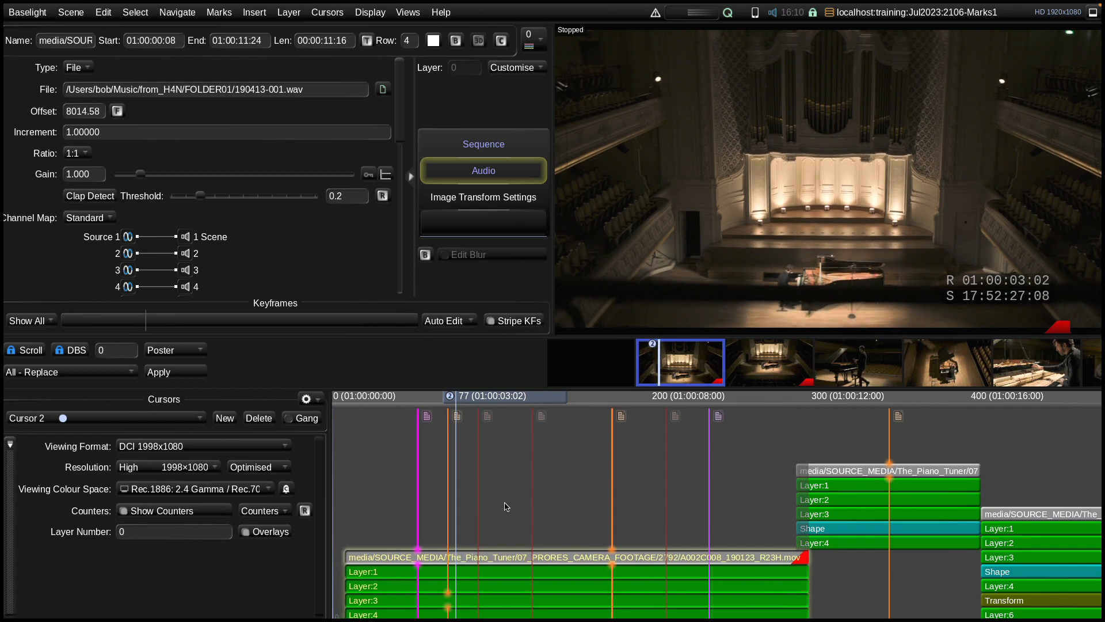
key("ctrl+Left")
key("ctrl+Left")
key("ctrl+Left")
key("ctrl+Left")
key("ctrl+Left")
key("ctrl+Left")
key("ctrl+Left")
key("ctrl+Left")
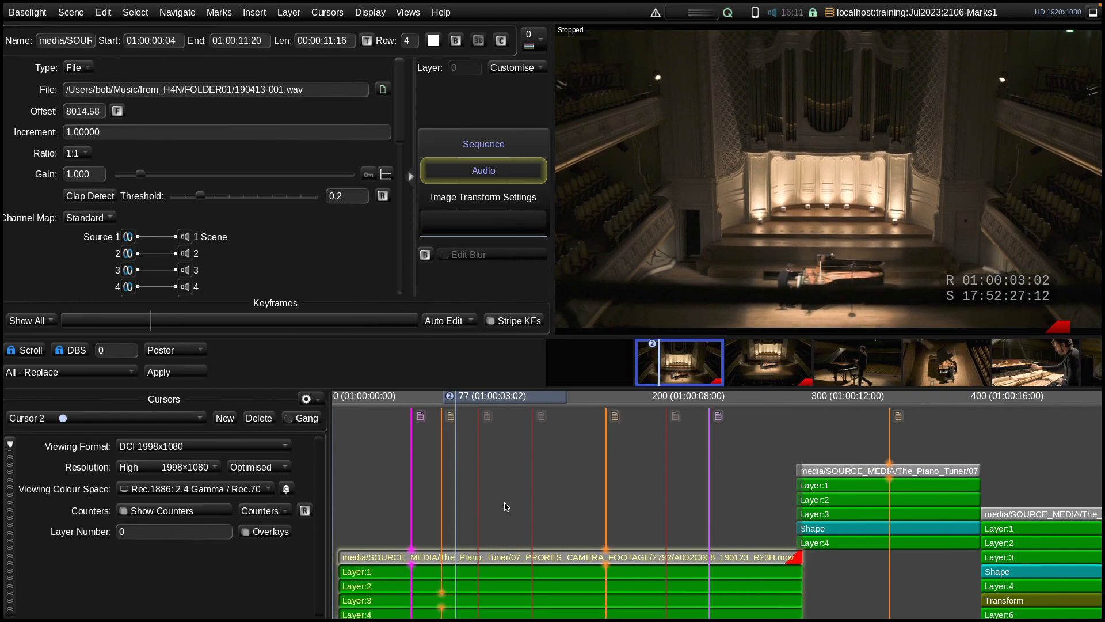
key("ctrl+Left")
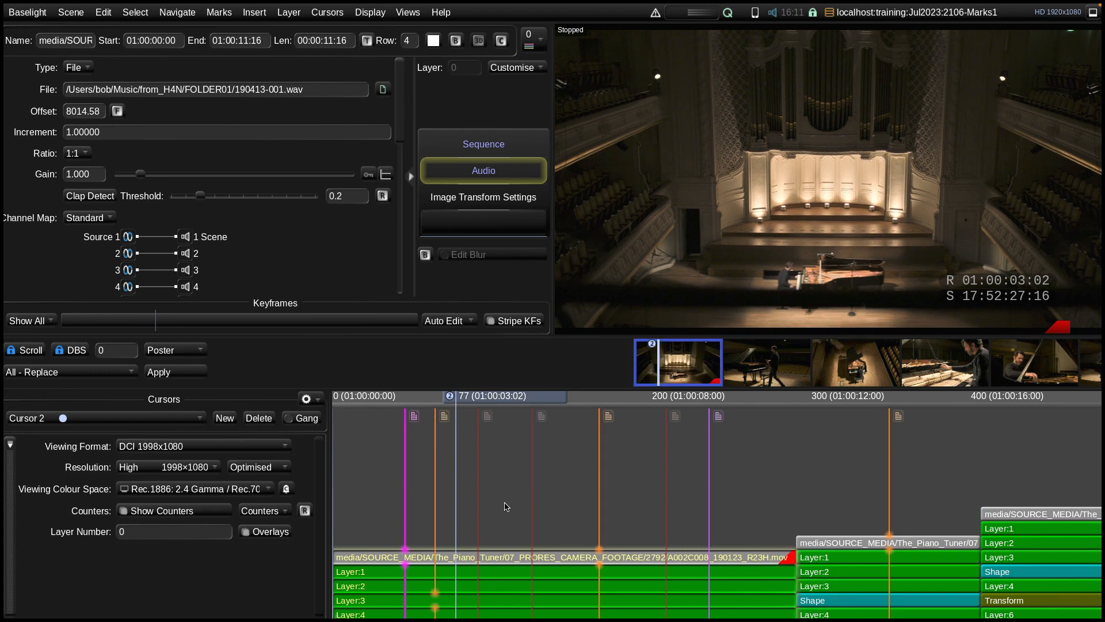
left_click(736, 444)
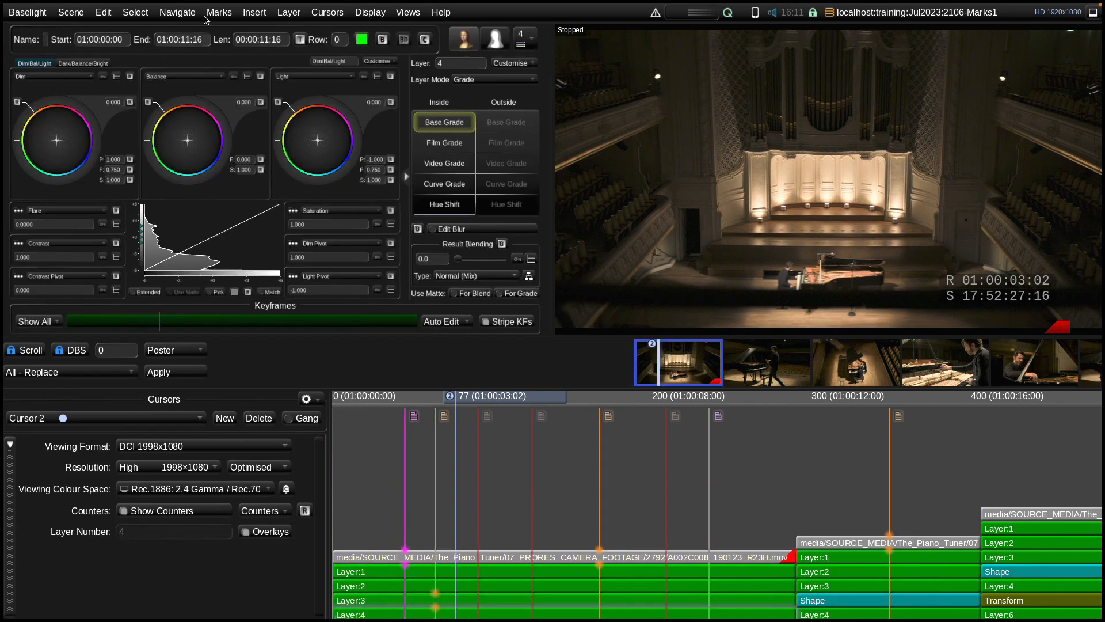
Set the default mark settings to grade marks with no note
left_click(228, 15)
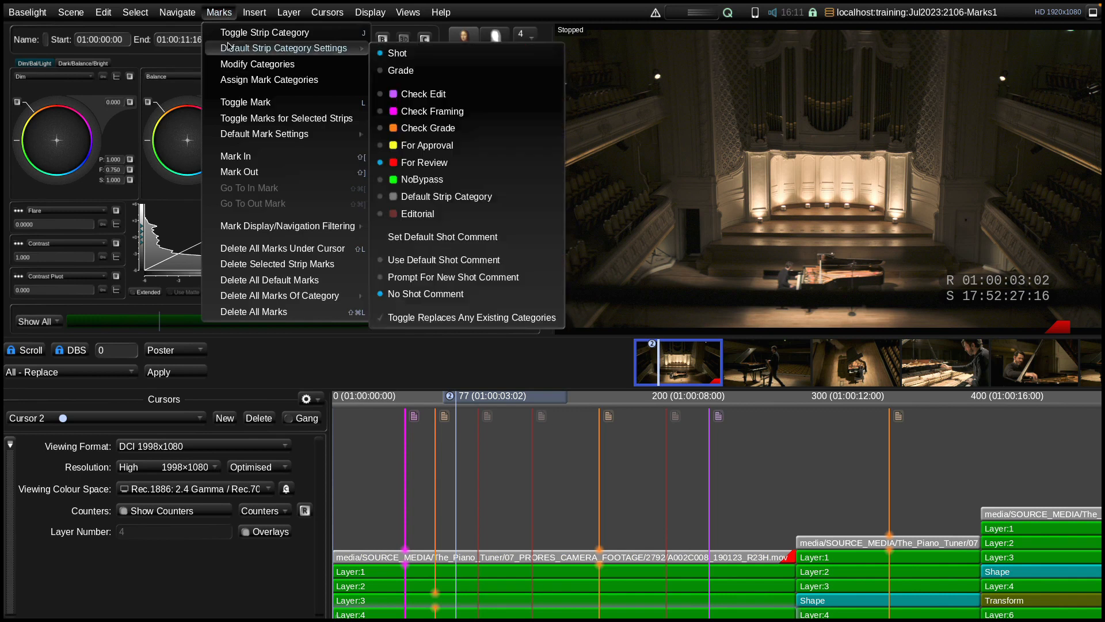
mouse_move(275, 136)
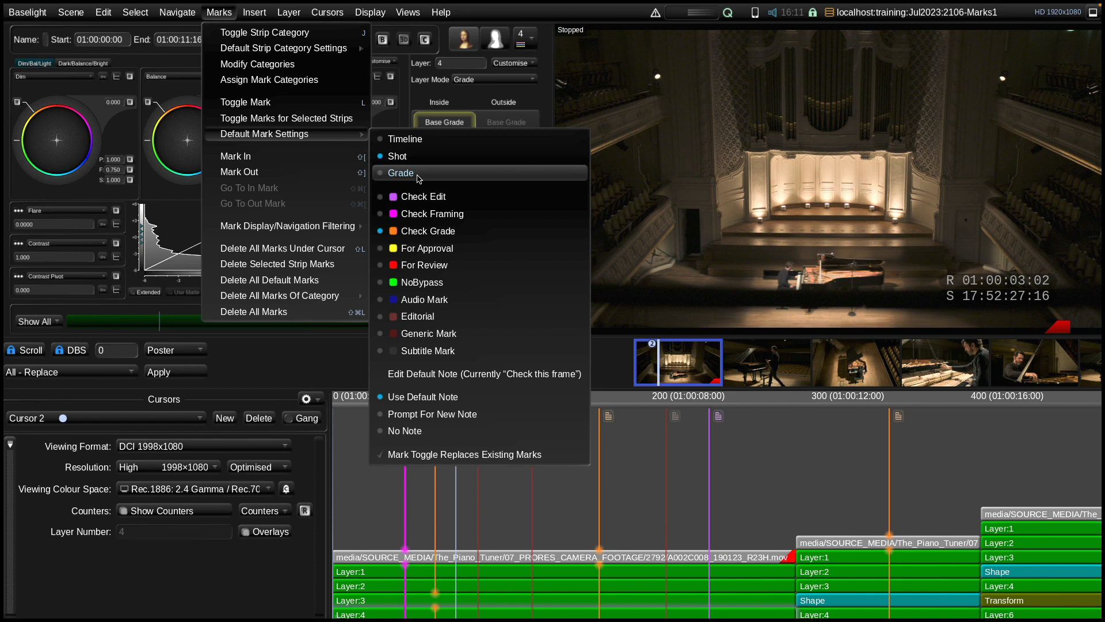
left_click(419, 175)
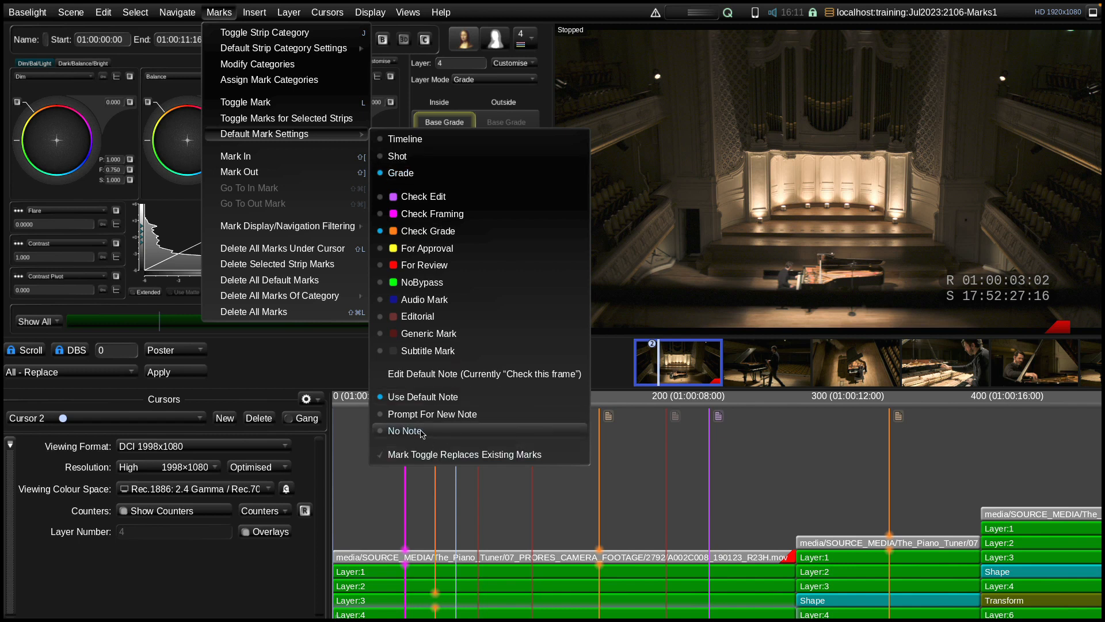
left_click(449, 433)
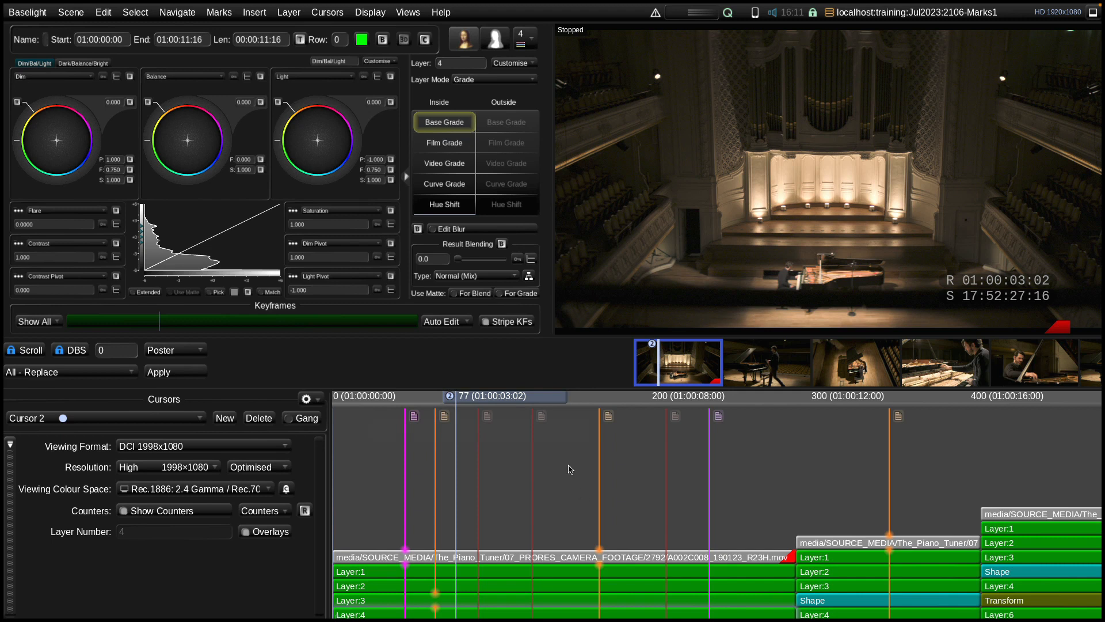
Add Check Grade marks to the first shot, on Layer 4 at frame 144 and on Layer 1 at frame 190
left_click_drag(566, 403, 638, 402)
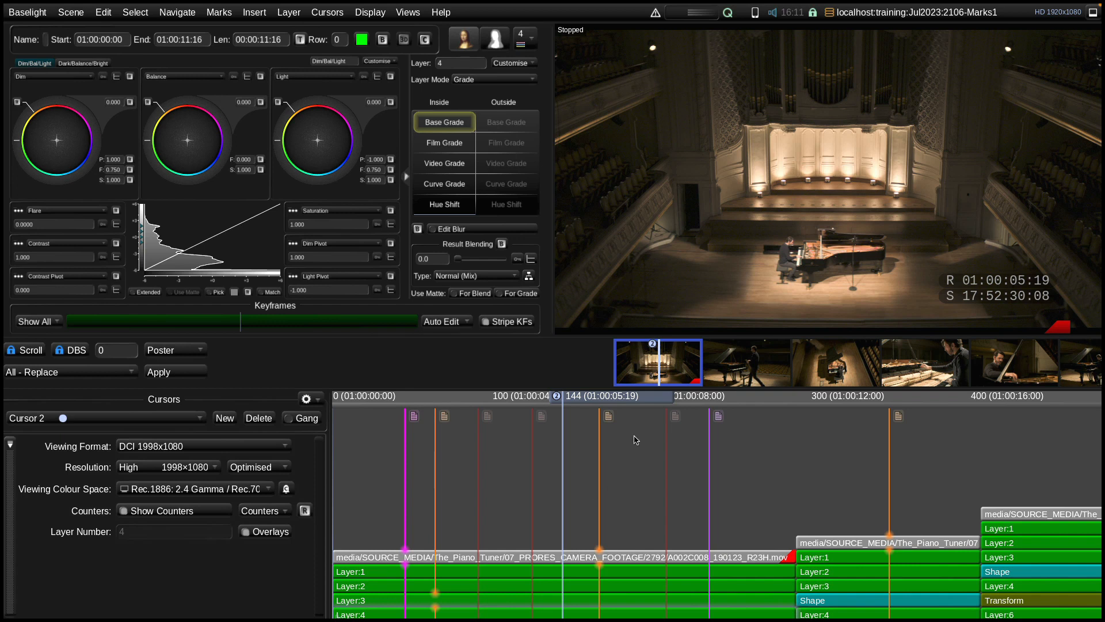
key("m")
left_click_drag(588, 398, 635, 399)
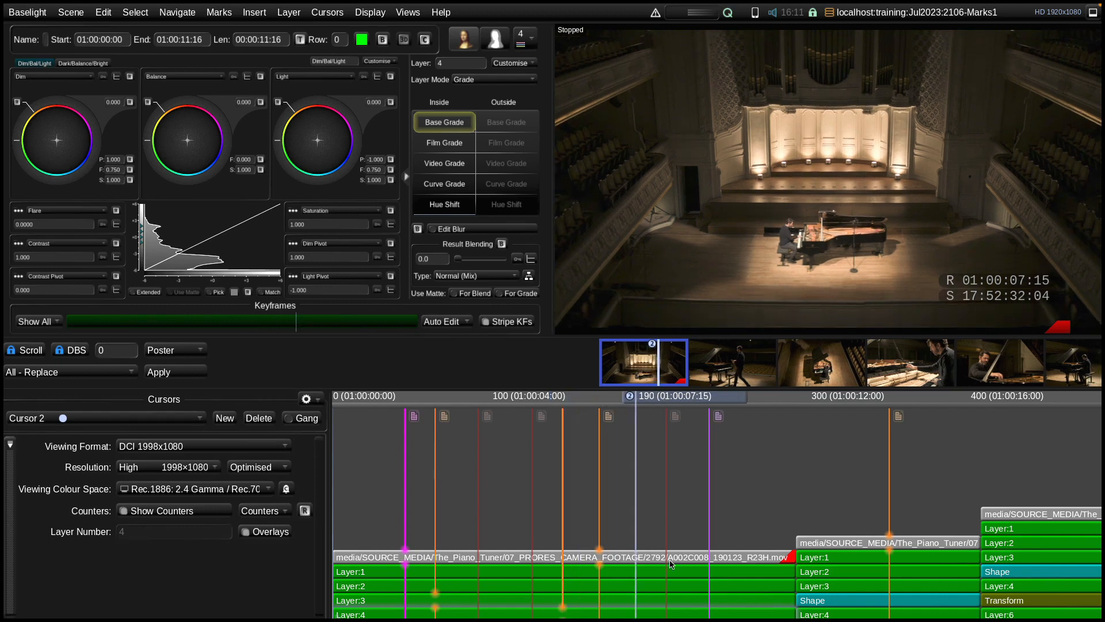
left_click(648, 576)
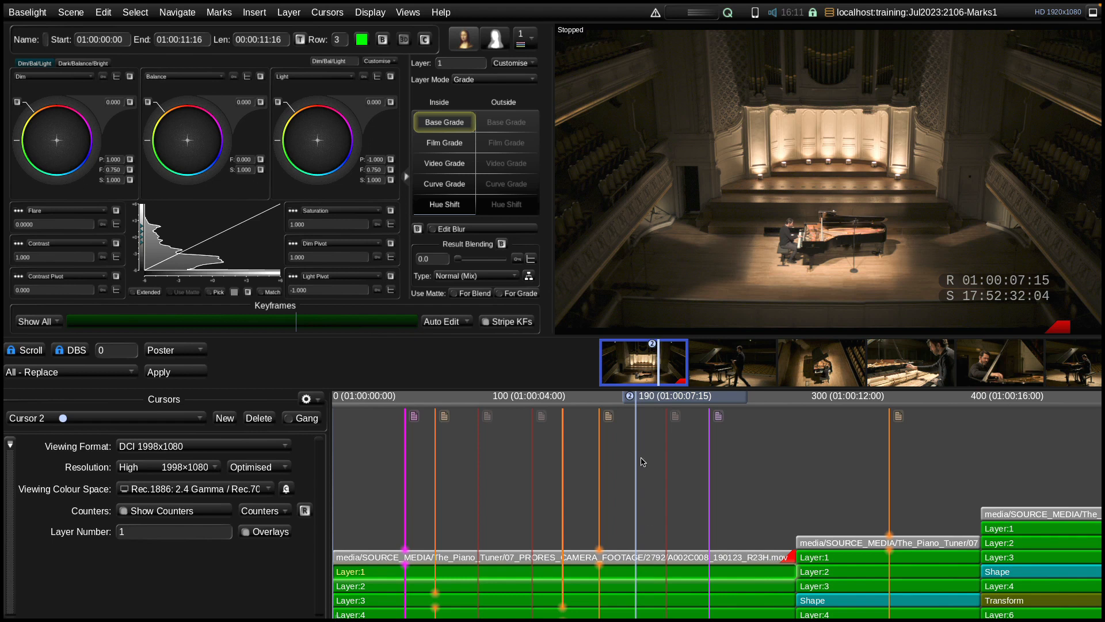
key("m")
left_click_drag(666, 396, 679, 396)
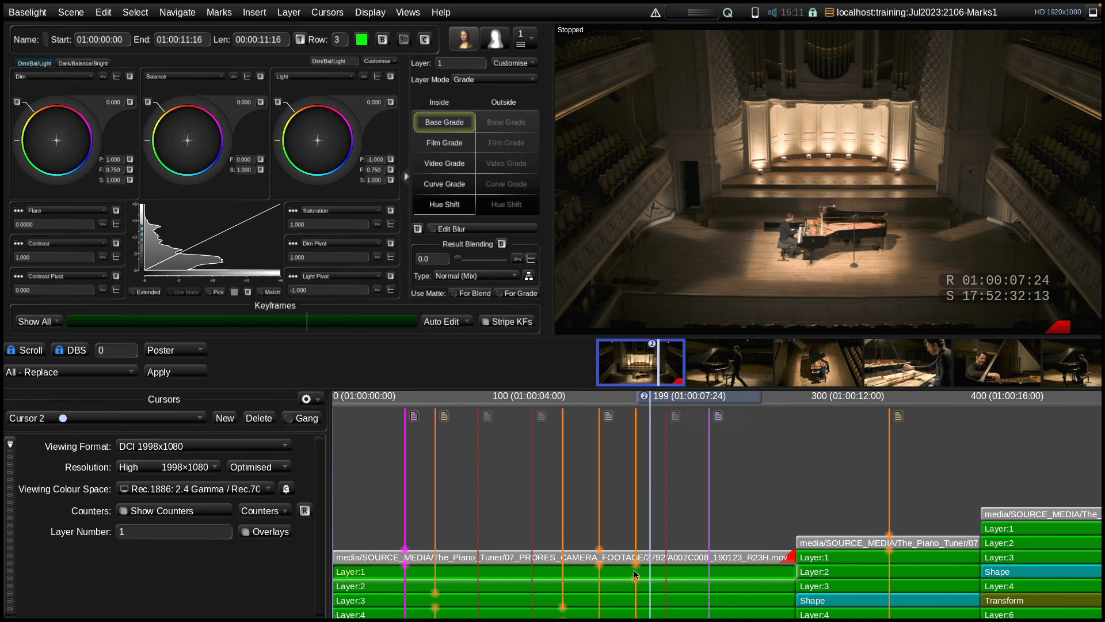
left_click(681, 516)
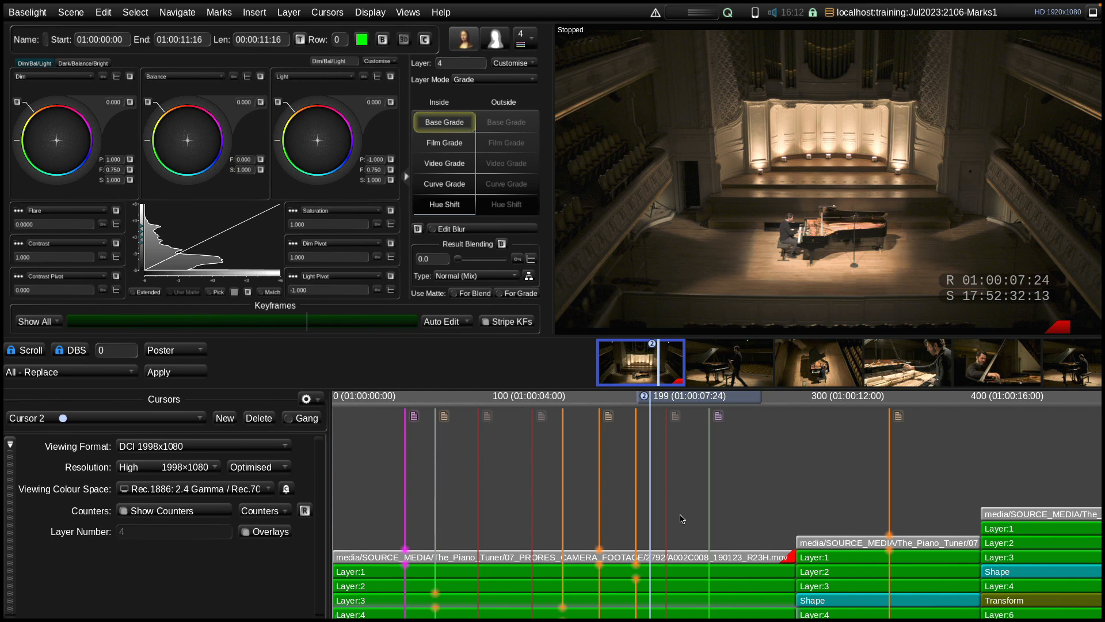
left_click_drag(682, 398, 685, 399)
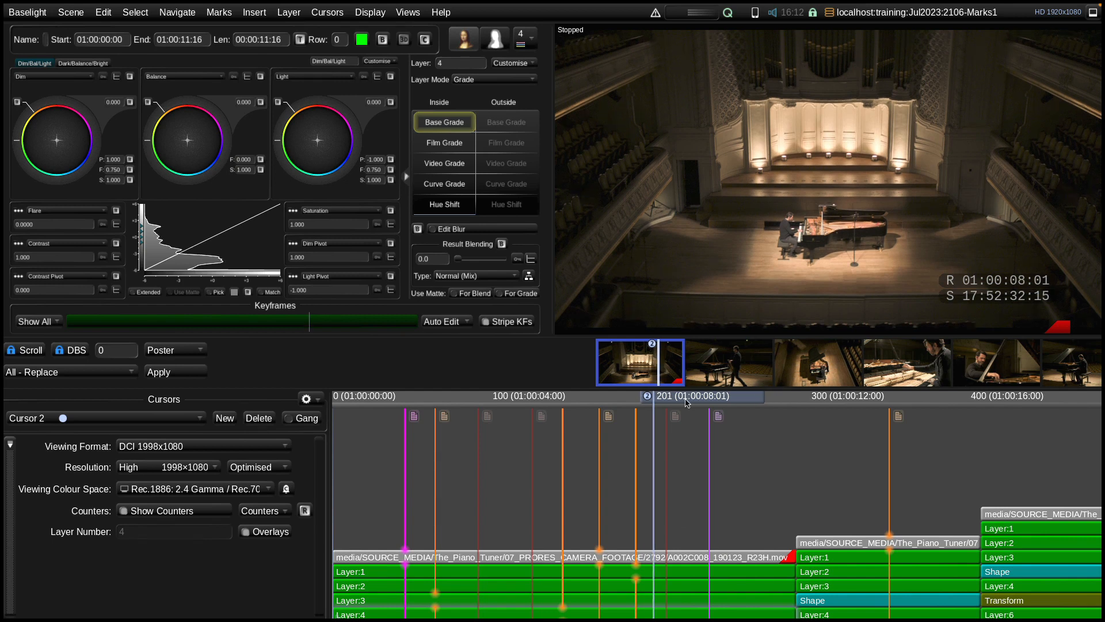
Delete all marks of the Check Grade category, and undo the deletion
left_click(219, 12)
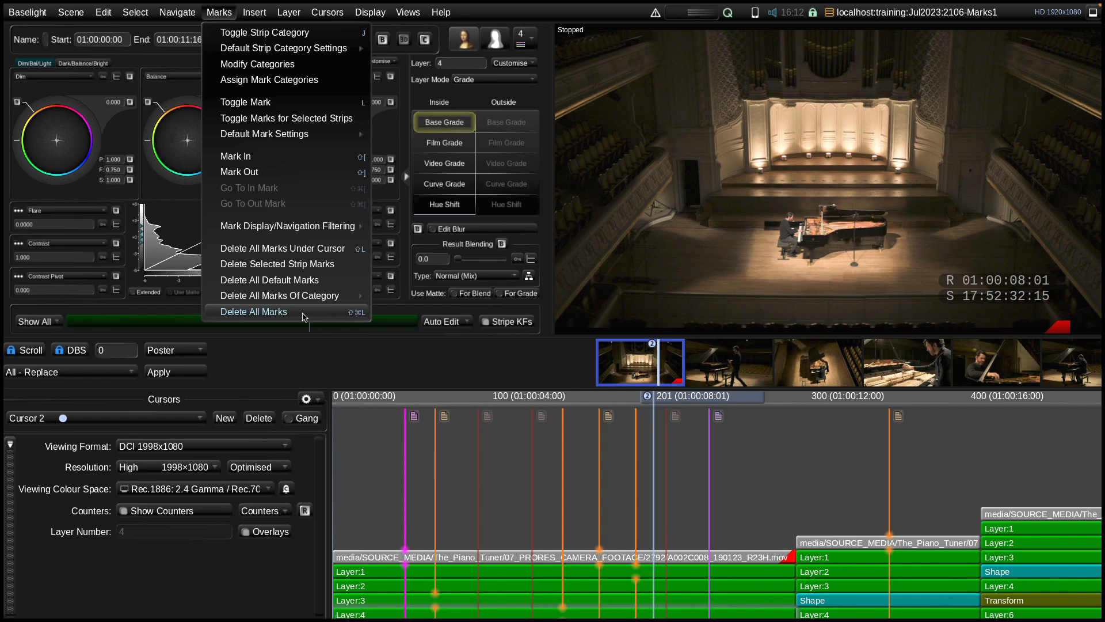
mouse_move(322, 298)
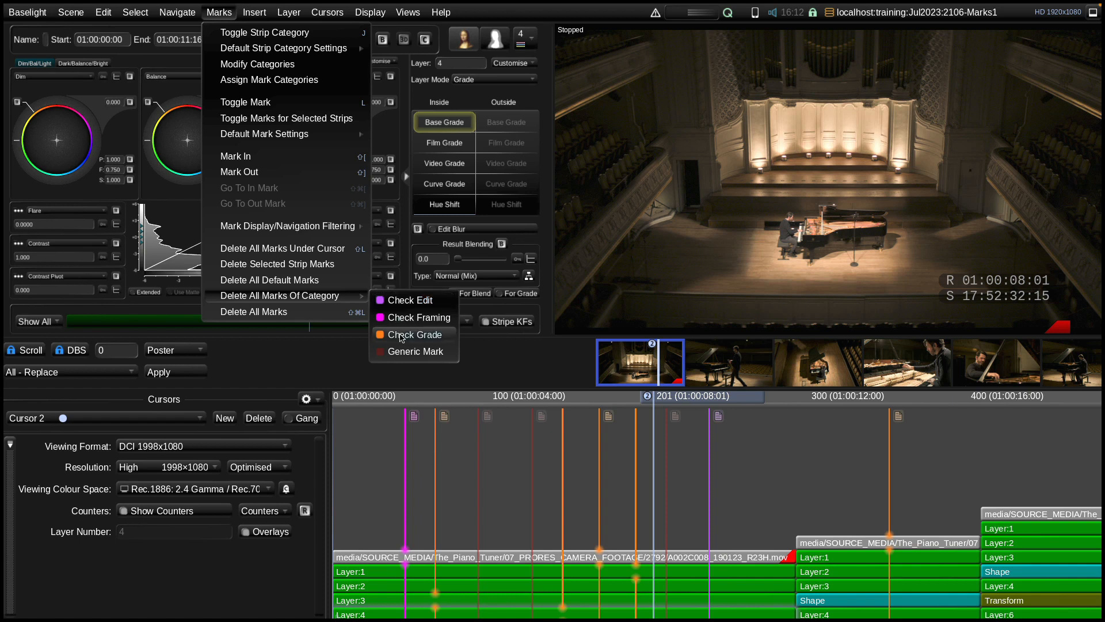
left_click(433, 339)
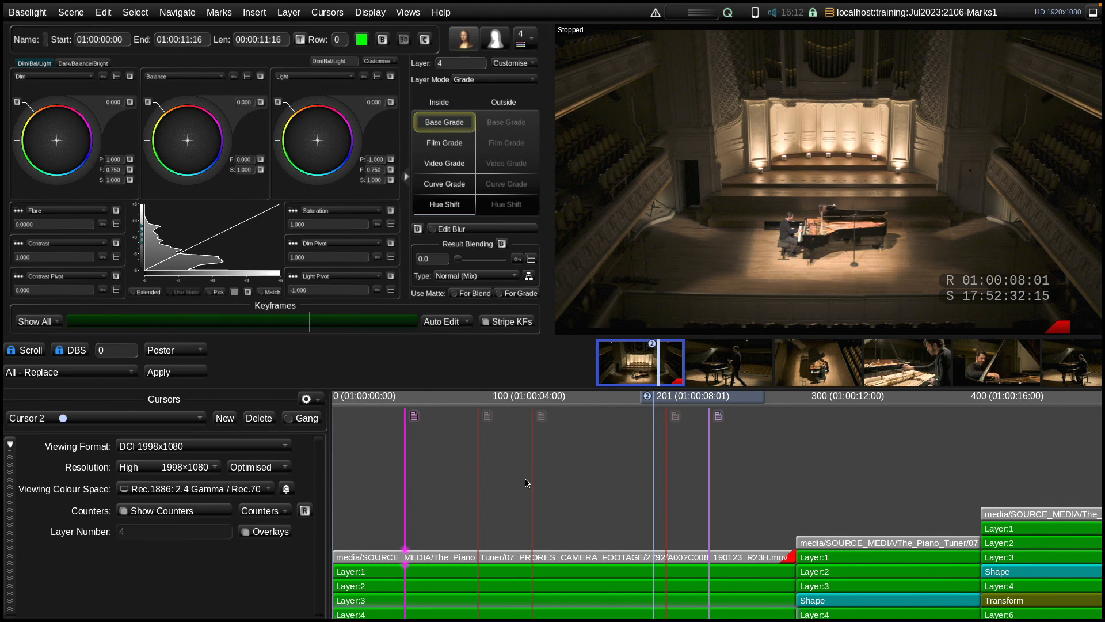
key("ctrl+z")
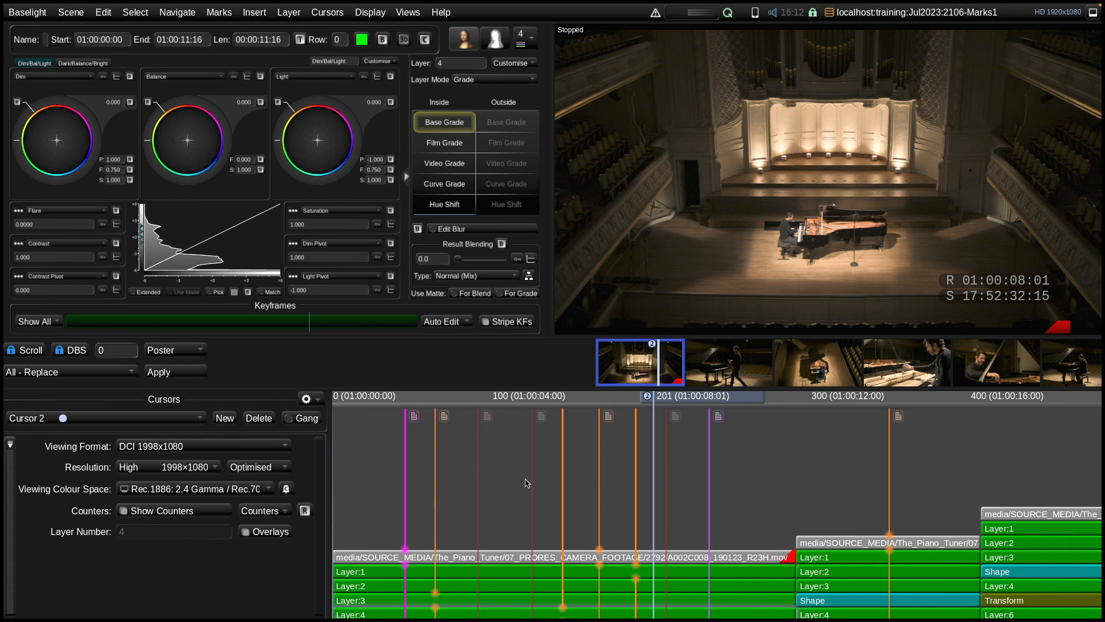
Set the default mark settings to timeline marks with the Generic Mark category
left_click(217, 14)
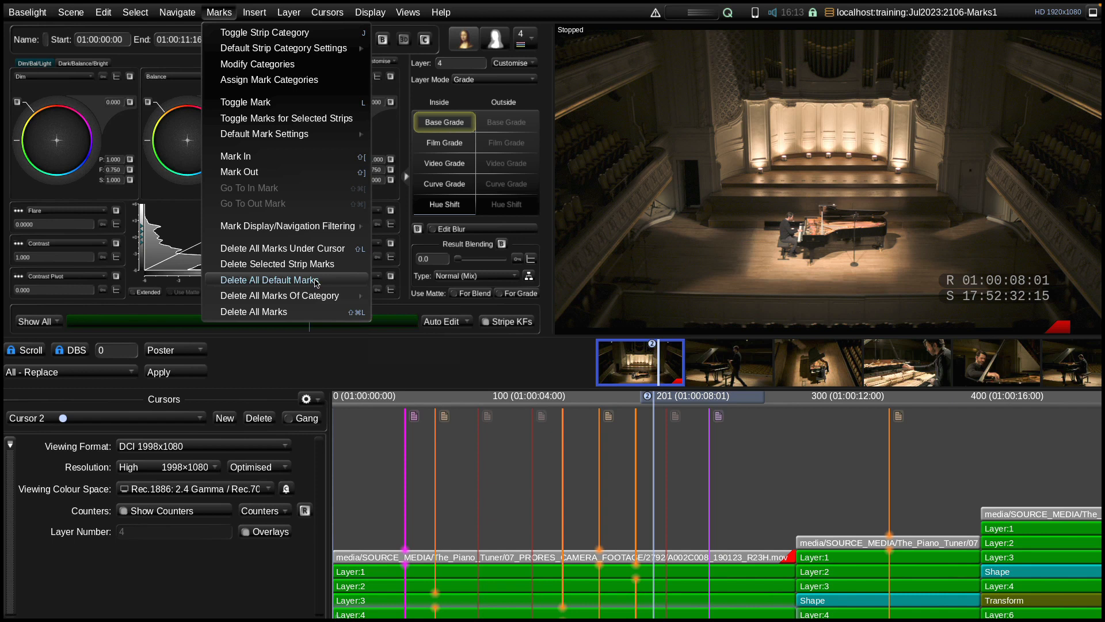
mouse_move(322, 136)
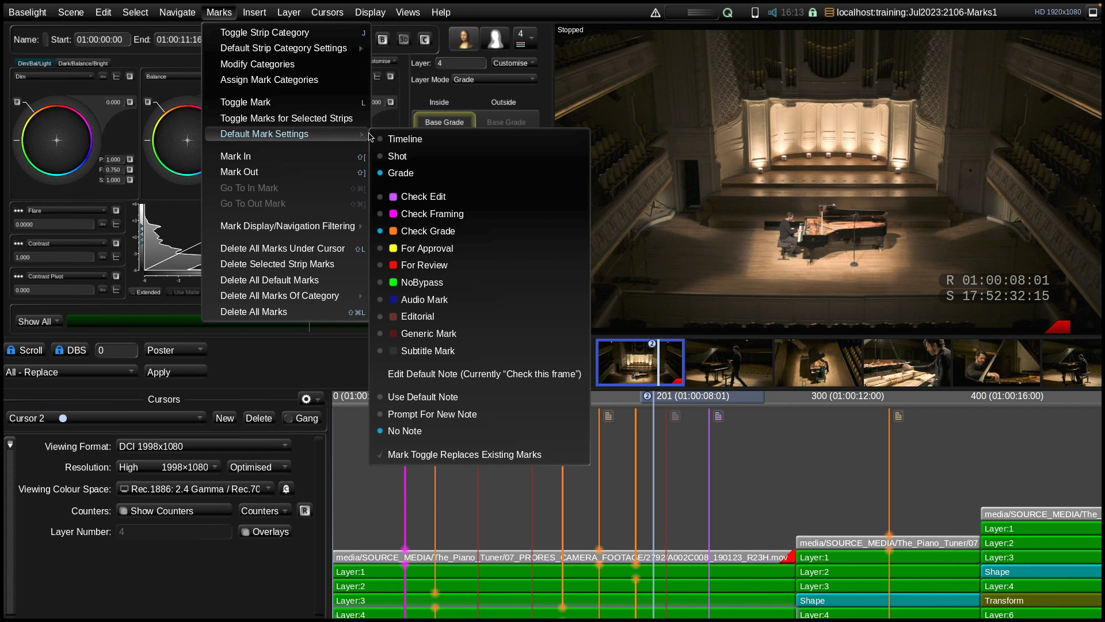
left_click(406, 140)
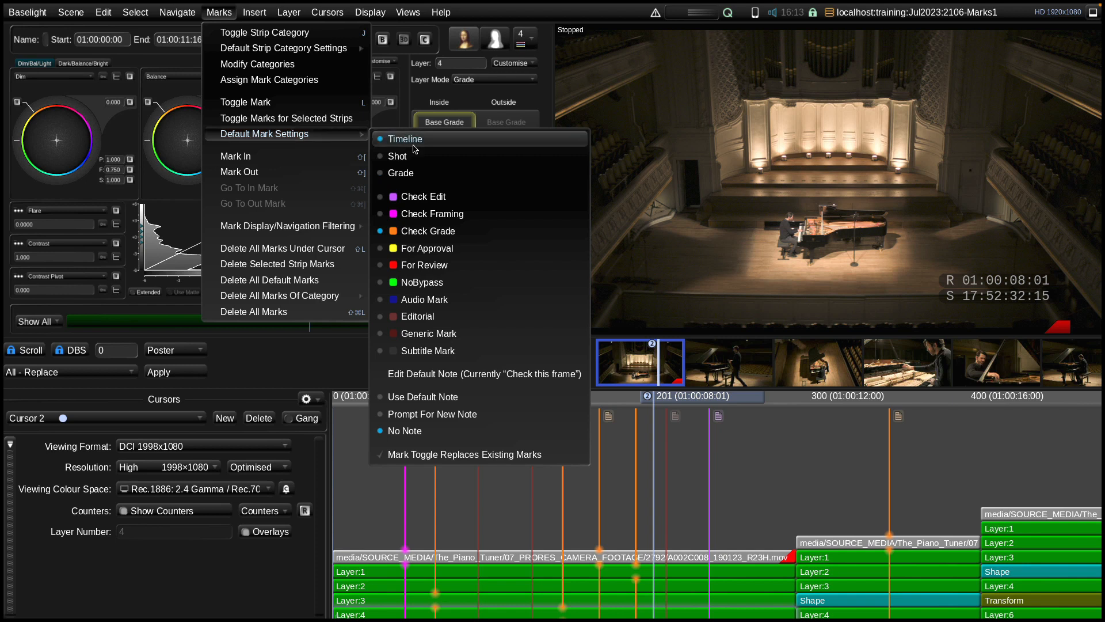
left_click(444, 333)
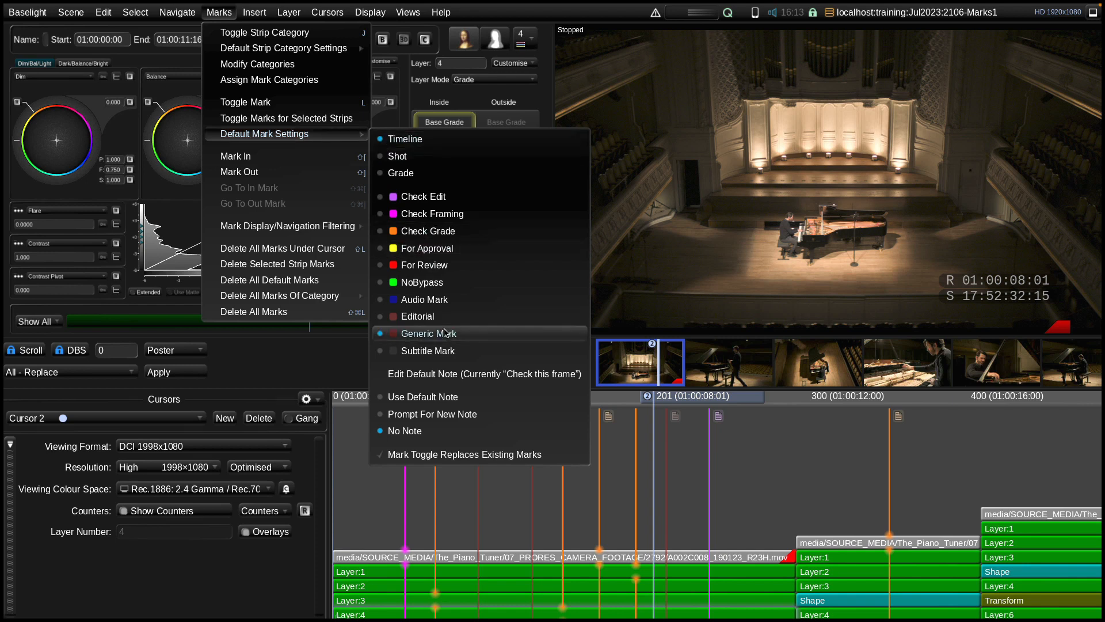
Delete all default marks in the scene, and undo the deletion
left_click(333, 281)
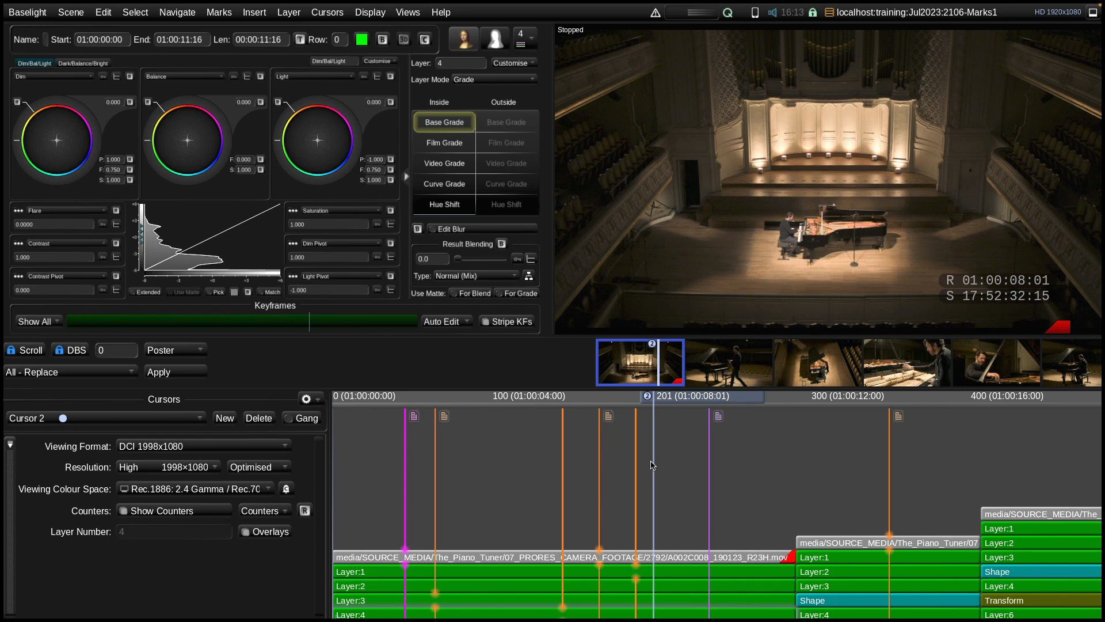
left_click(225, 12)
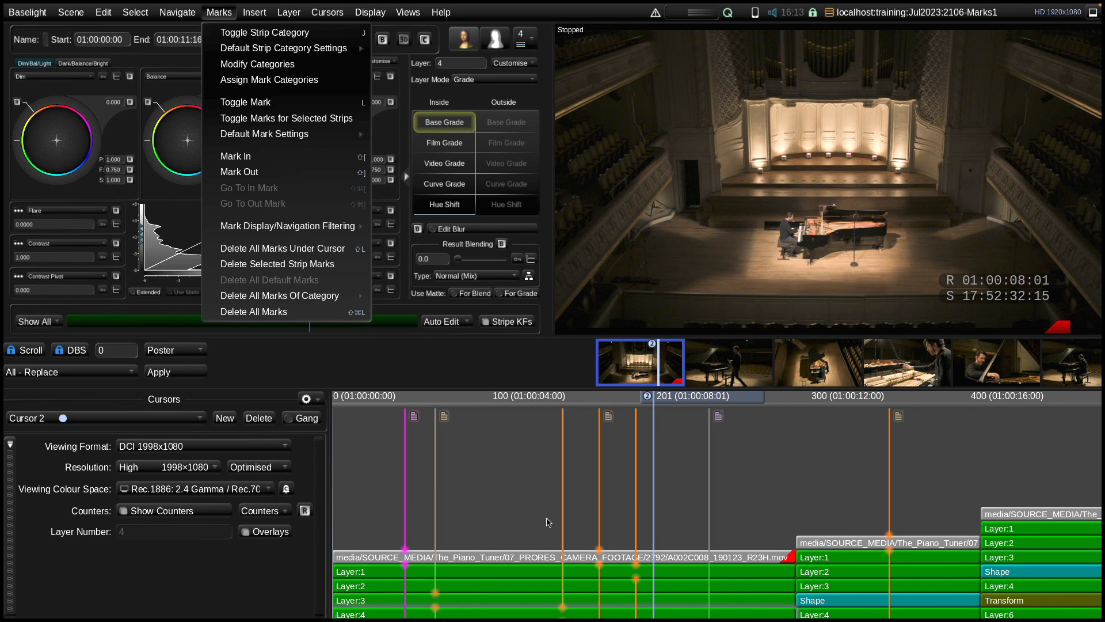
left_click(525, 498)
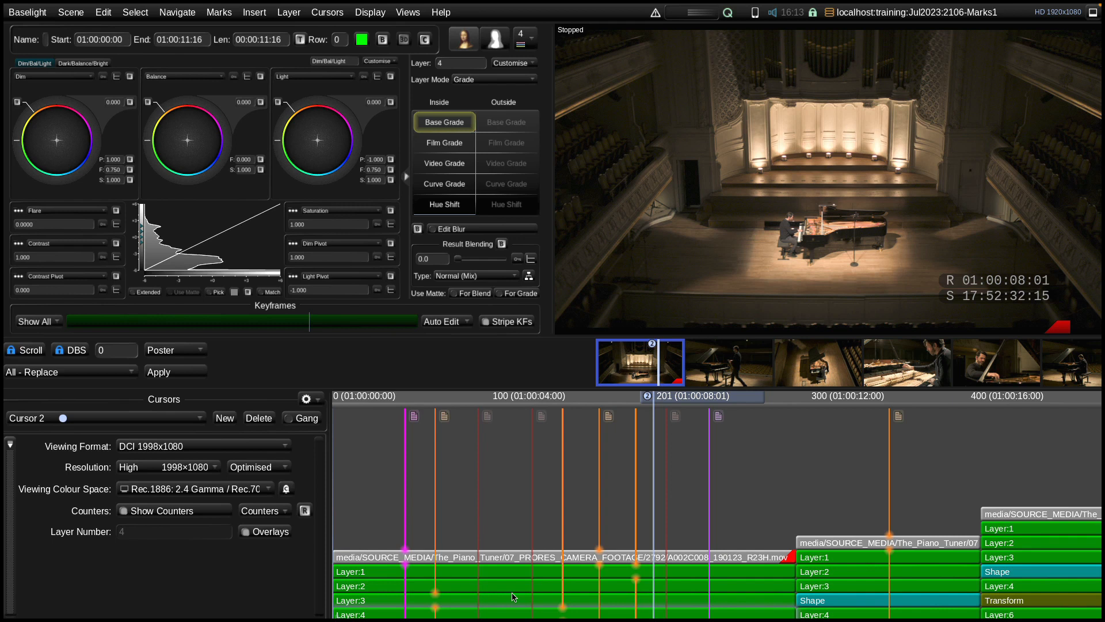
Delete the marks on the first shot's Layer 3 grade strip using the selected-strip deletion, and deselect the layer
left_click(219, 12)
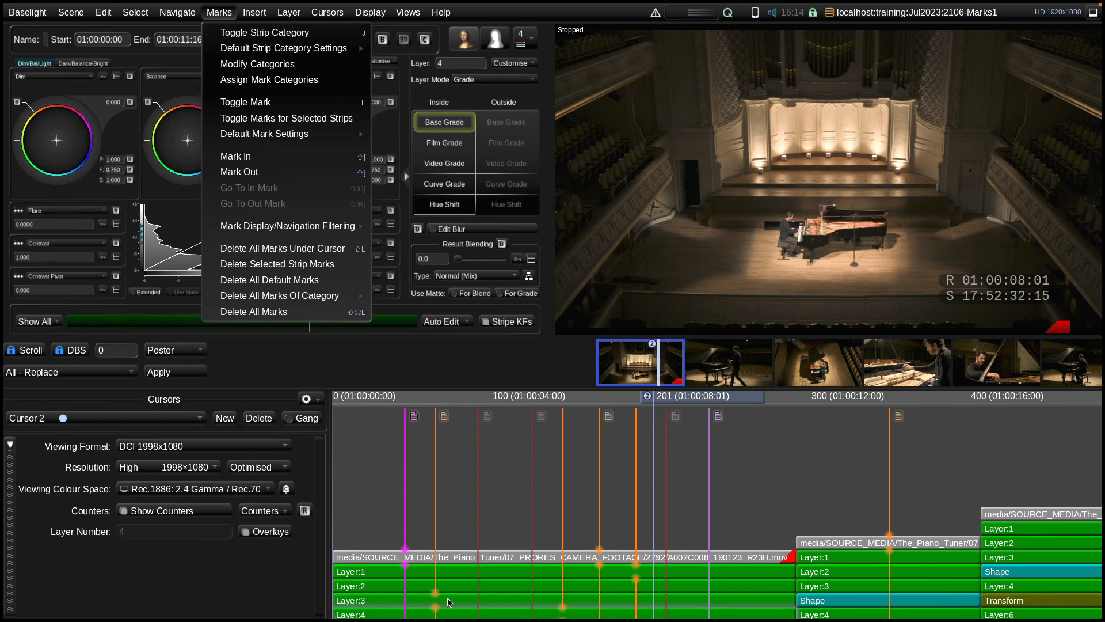
left_click(461, 604)
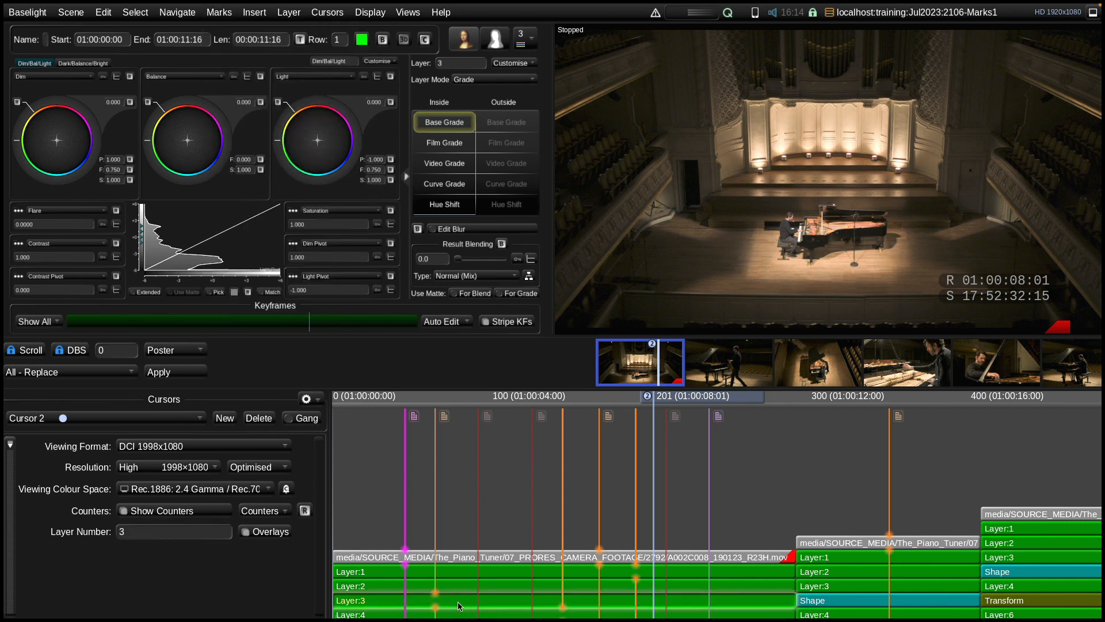
left_click(219, 13)
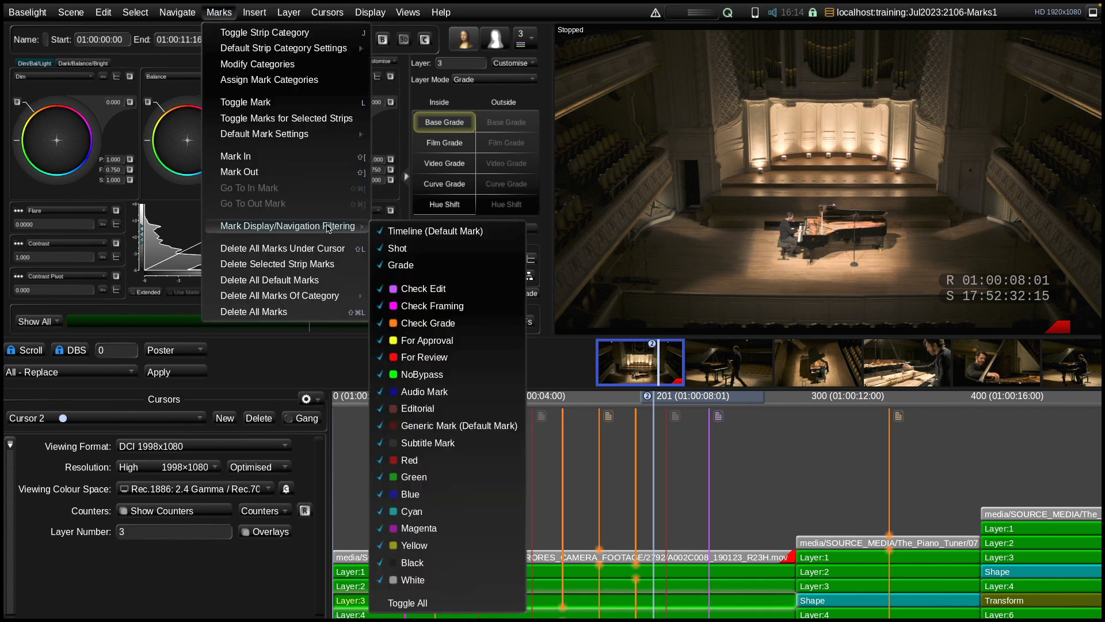
left_click(311, 264)
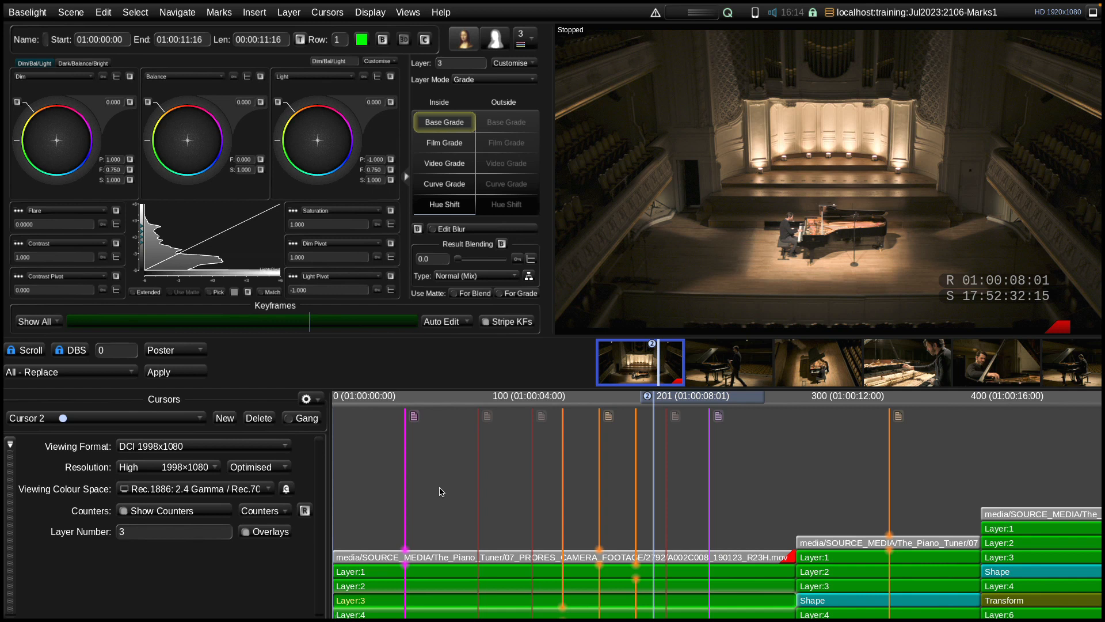
key("Down")
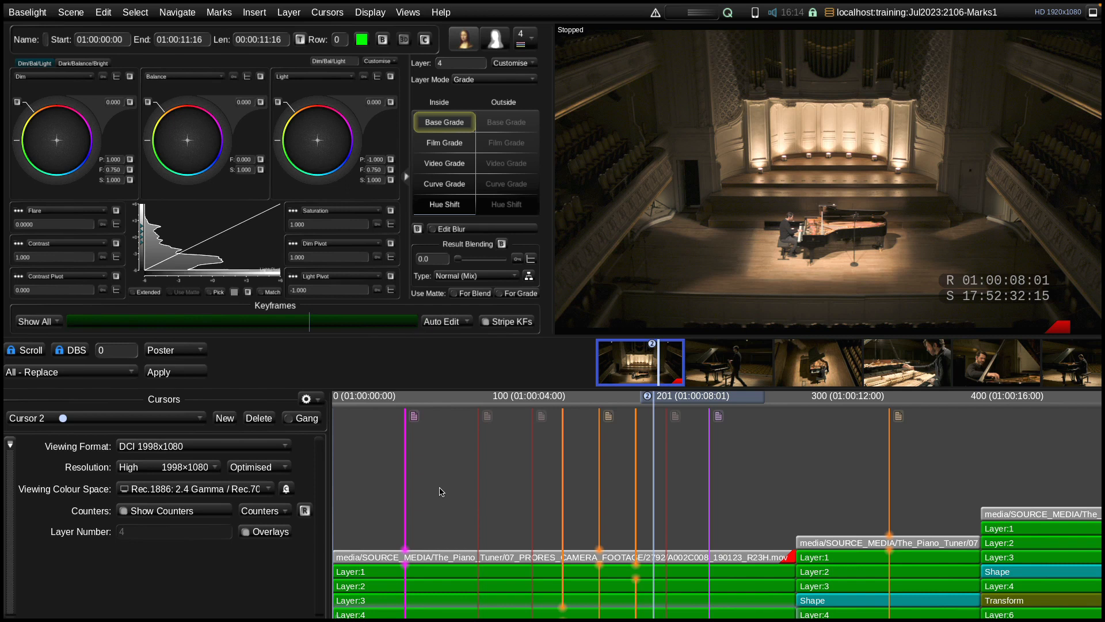
Open the Marks & Client Events view and reposition its floating window
left_click(408, 14)
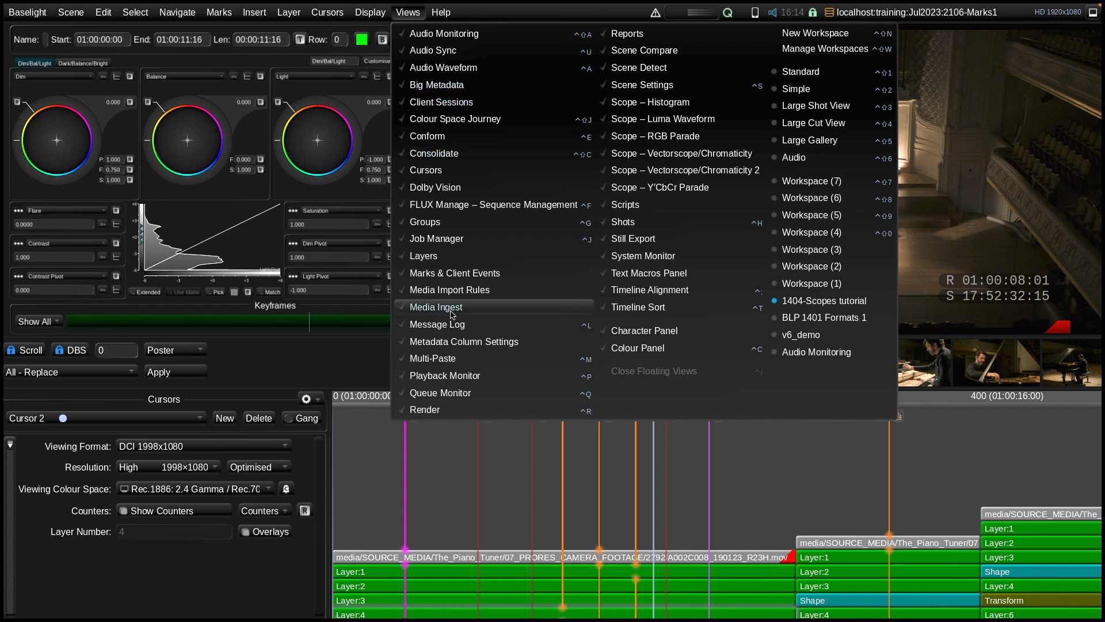
left_click(503, 274)
left_click_drag(434, 52, 526, 32)
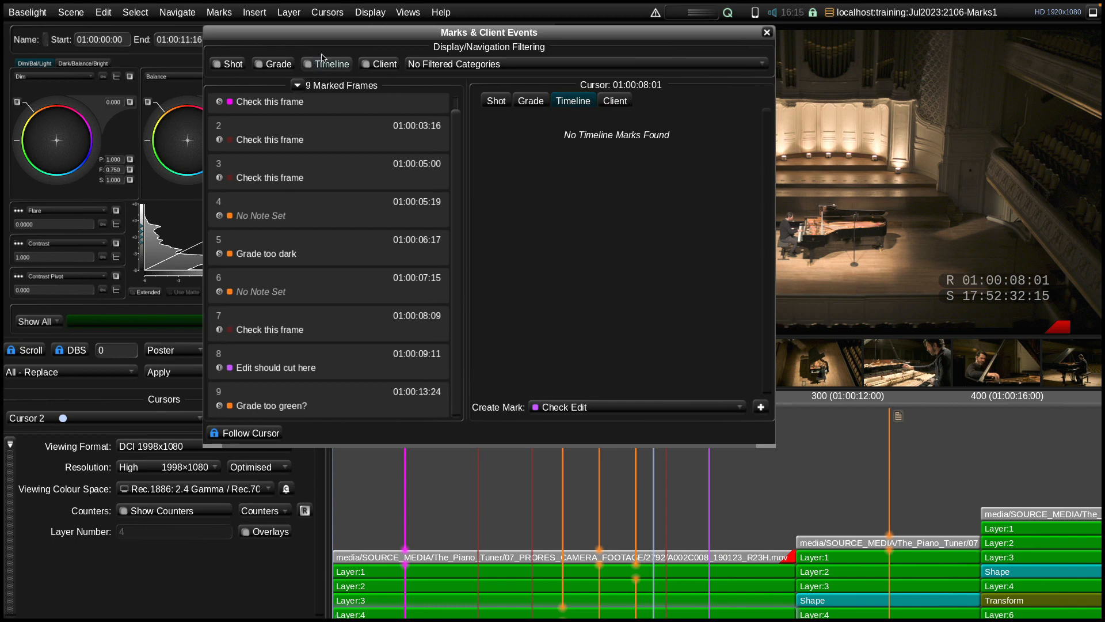
Filter out grade, timeline and client marks so only shot marks are listed, and show these types again
left_click(265, 65)
left_click(319, 65)
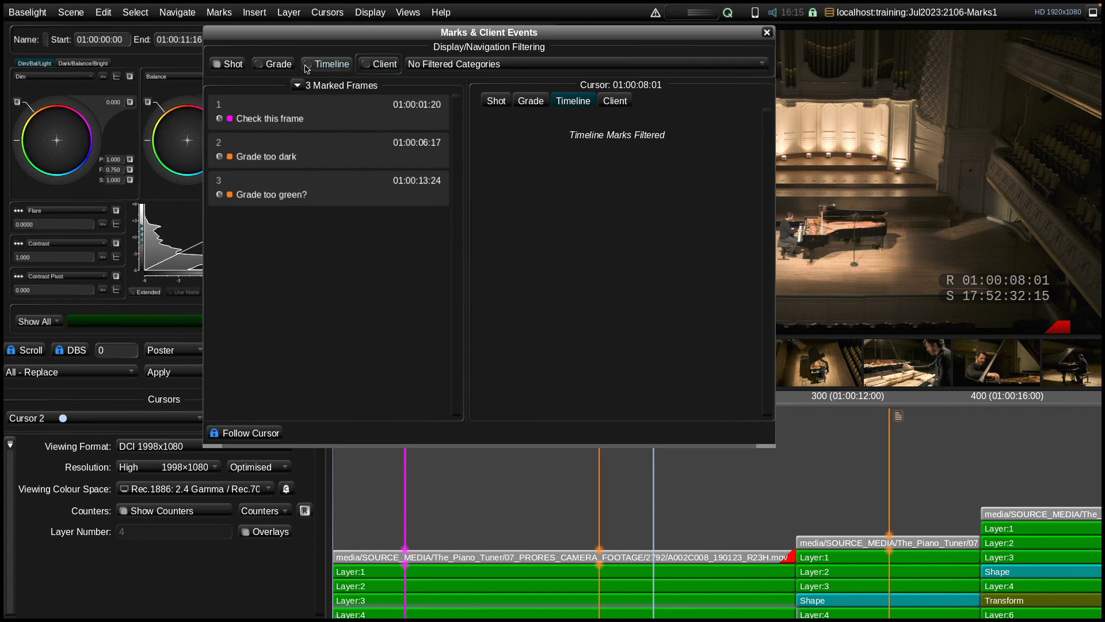
left_click(278, 66)
left_click(328, 64)
left_click(380, 64)
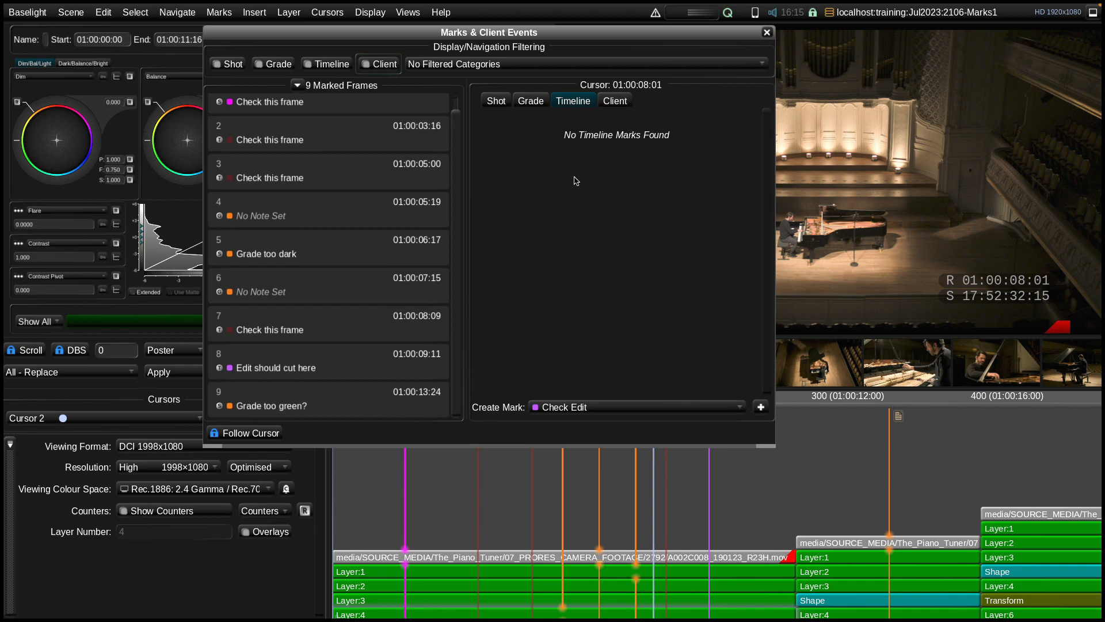
Filter the marks by category to show only Check Grade, and switch all categories back on
left_click(522, 65)
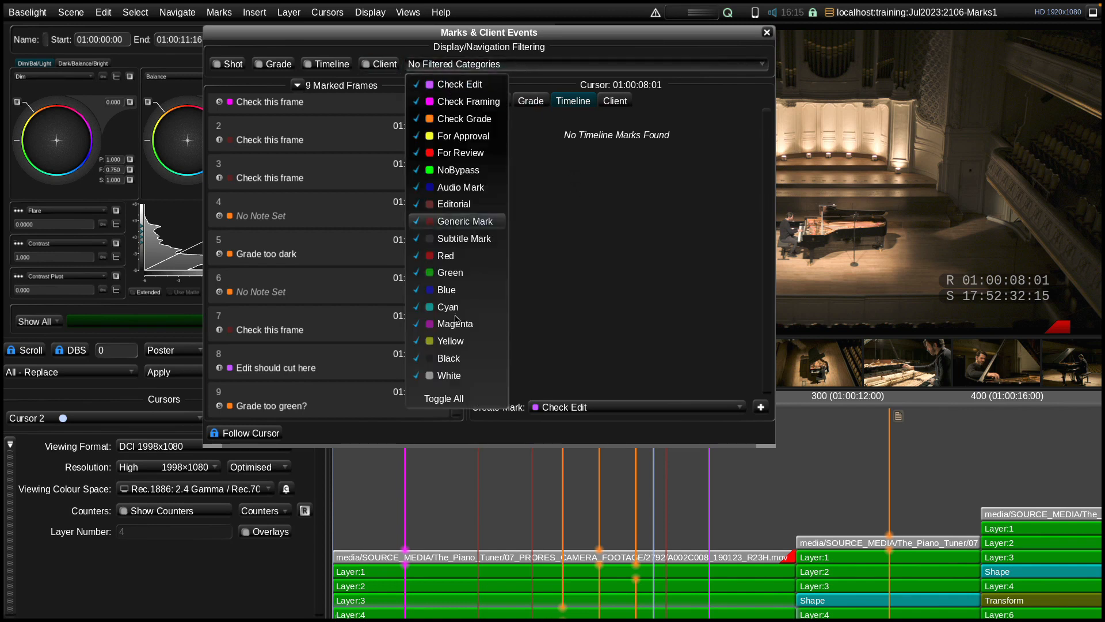
left_click(459, 400)
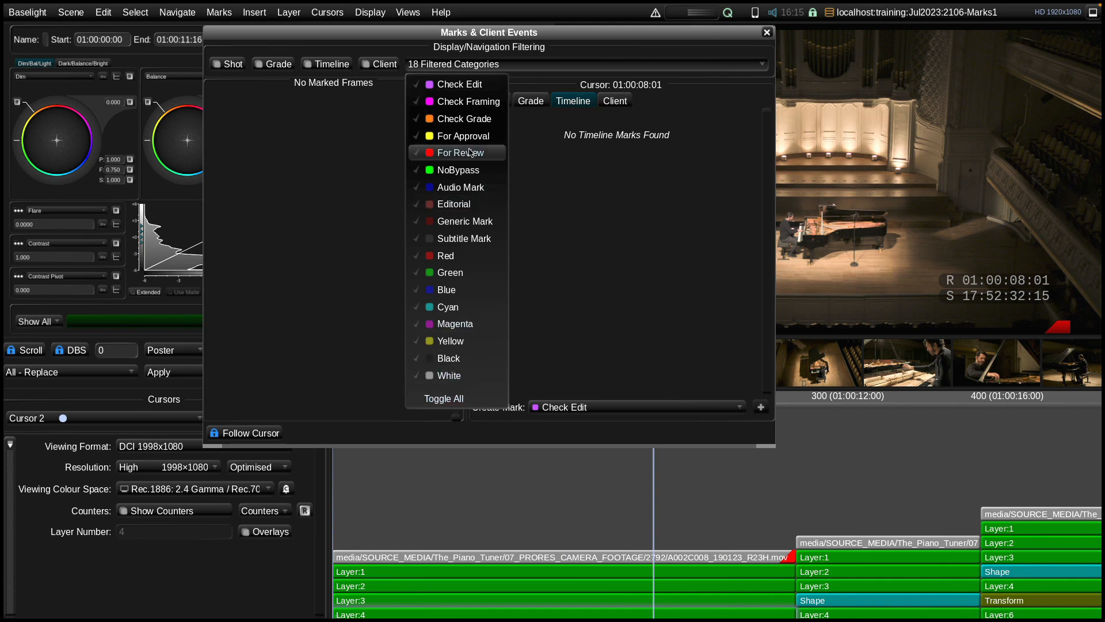
left_click(477, 119)
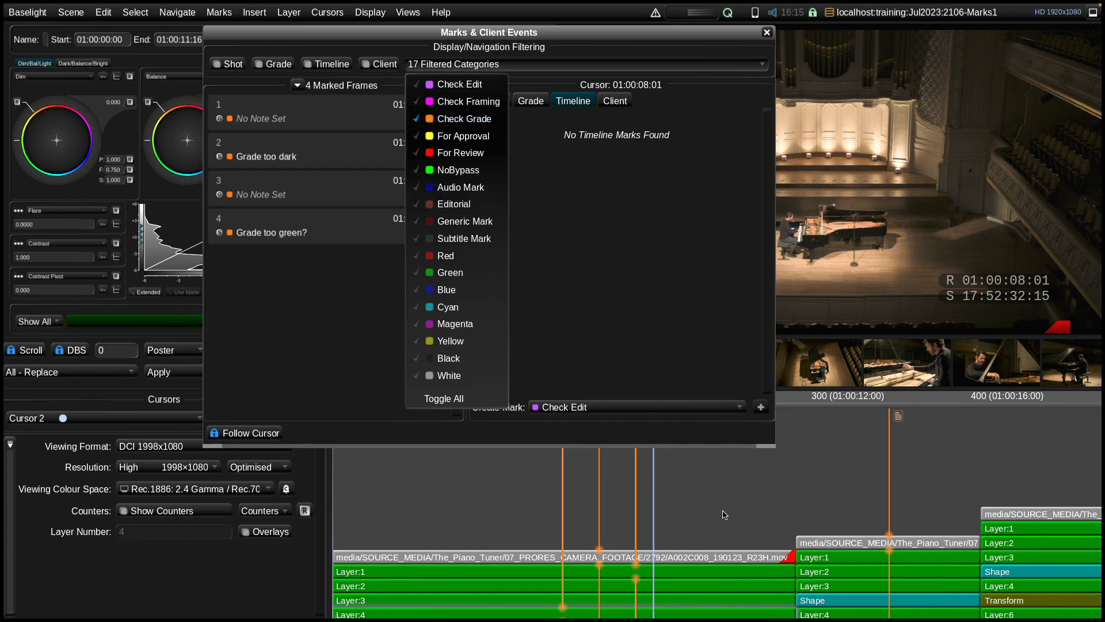
left_click(455, 397)
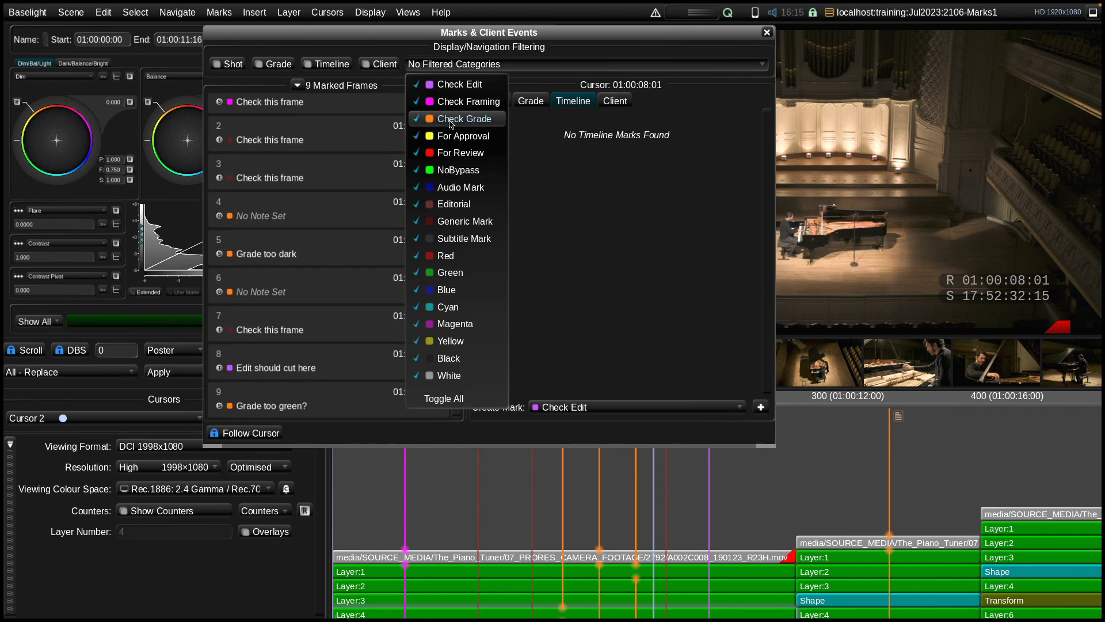
Filter the marks by category to Check Grade only, and move the Marks & Client Events window away from the viewer
left_click(457, 396)
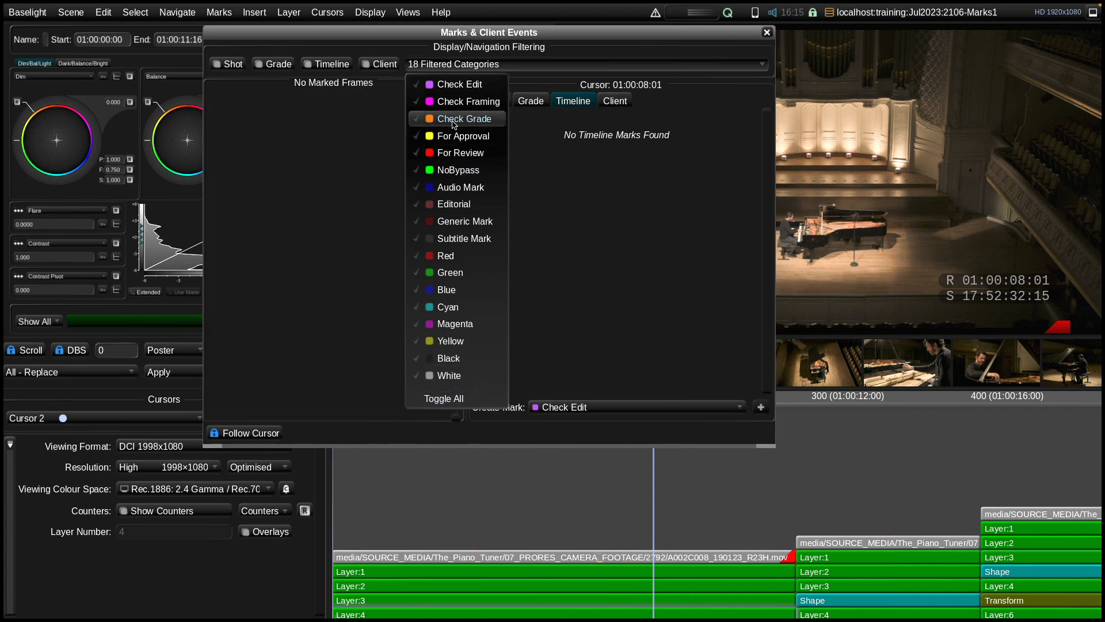
left_click(455, 121)
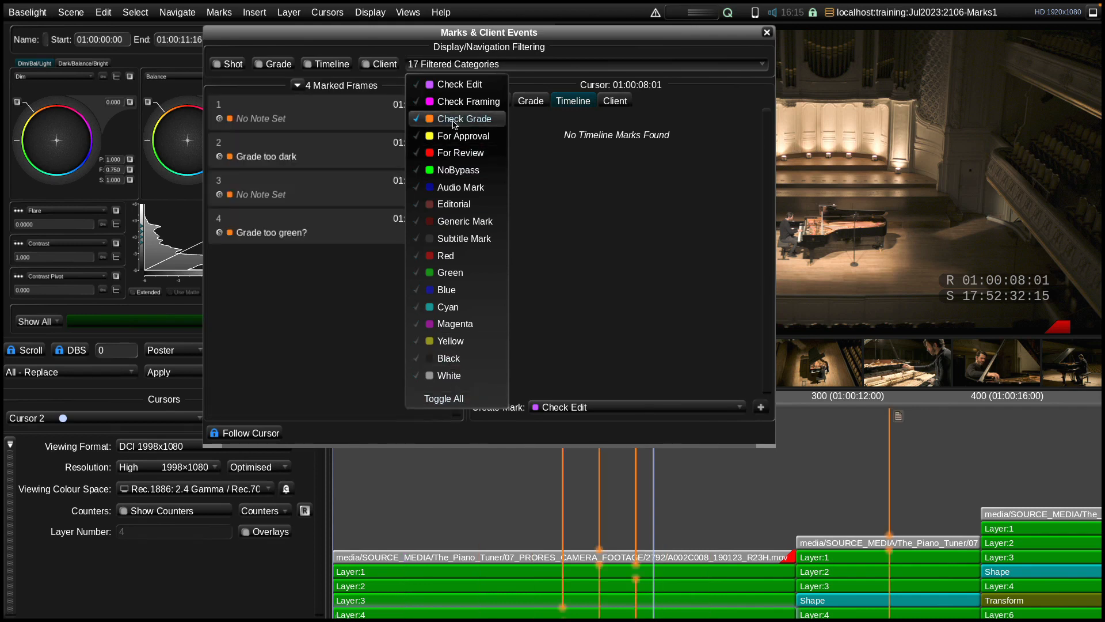
left_click(784, 493)
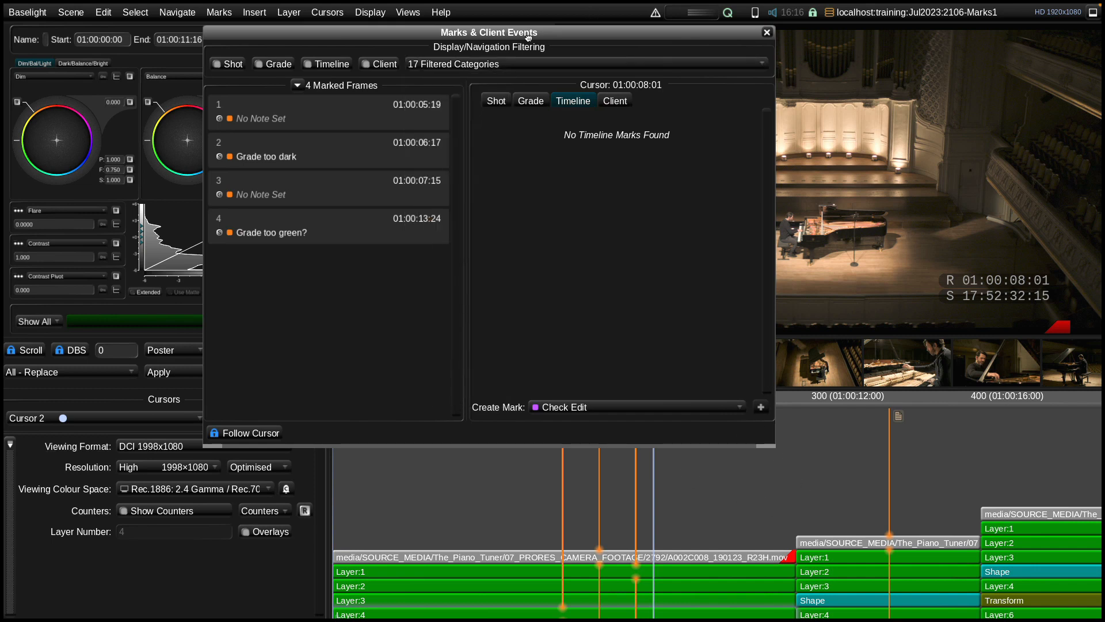
left_click_drag(716, 33, 365, 72)
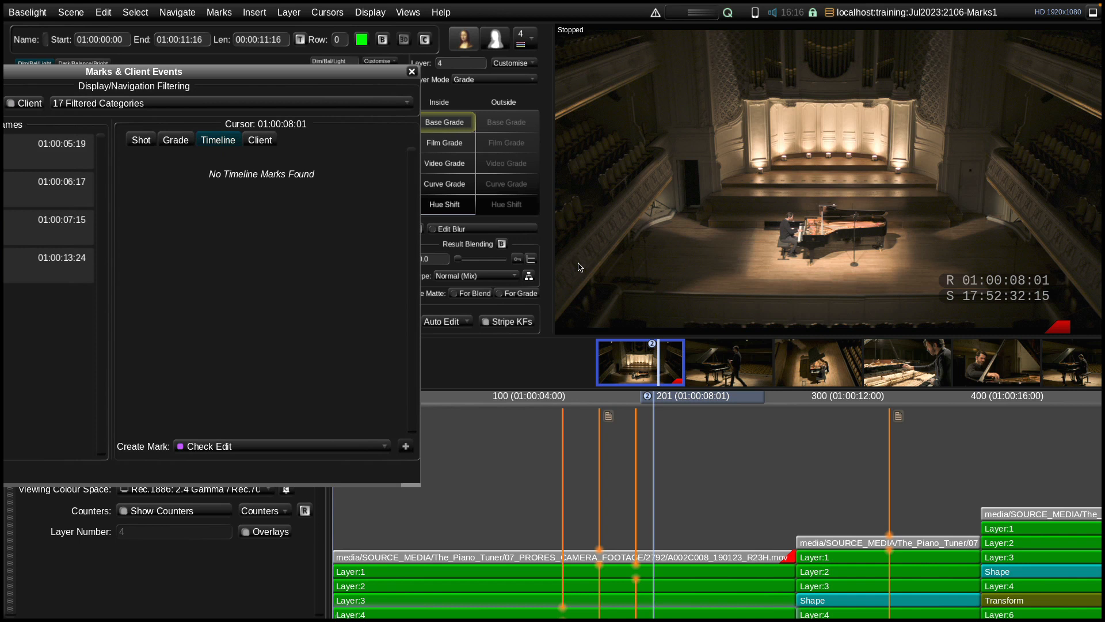
Step backwards and forwards through the filtered Check Grade marks on the timeline, ending on the mark at 01:00:07:15
key("alt+Left")
key("alt+Left")
key("alt+Left")
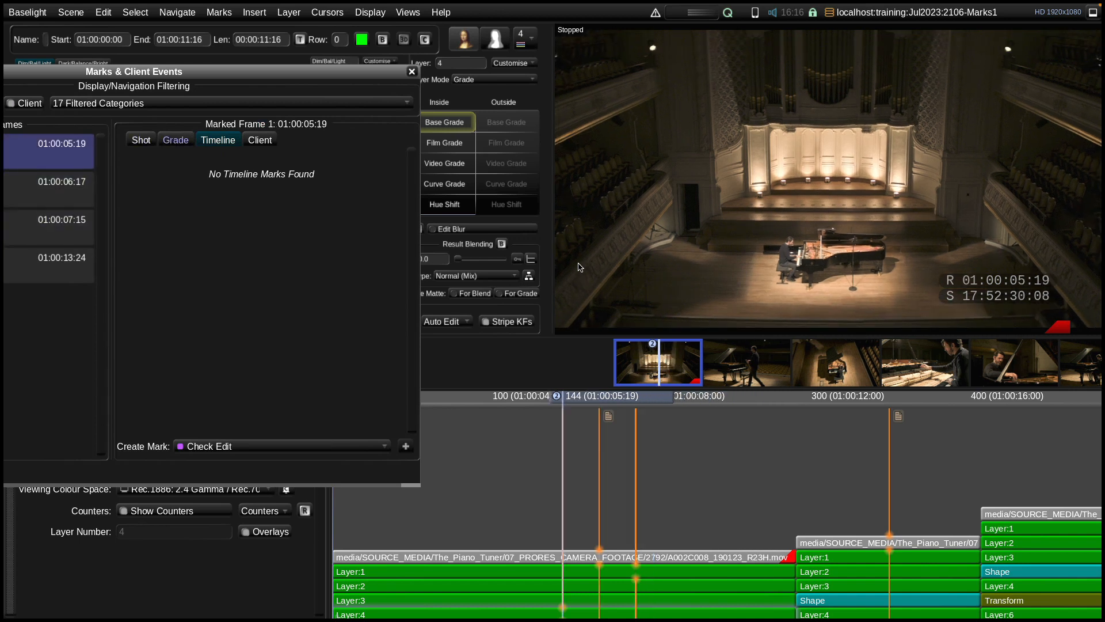
key("alt+Right")
key("alt+Right")
key("alt+Right")
key("alt+Left")
key("alt+Left")
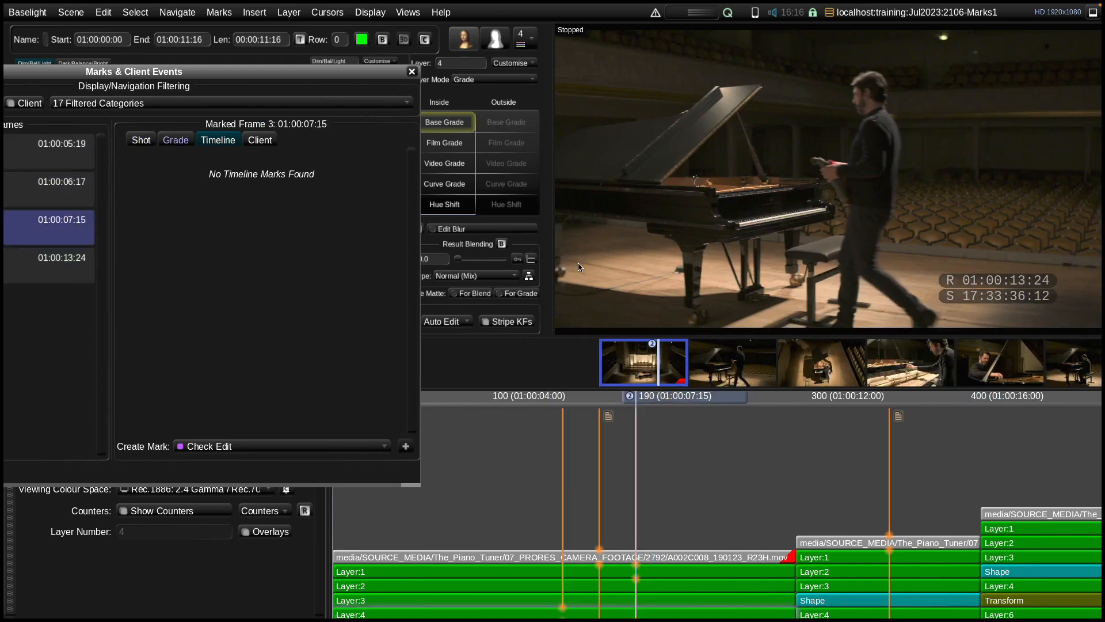
key("alt+Left")
key("alt+Right")
key("alt+Right")
key("alt+Right")
key("alt+Left")
key("alt+Left")
key("alt+Left")
key("alt+Right")
key("alt+Right")
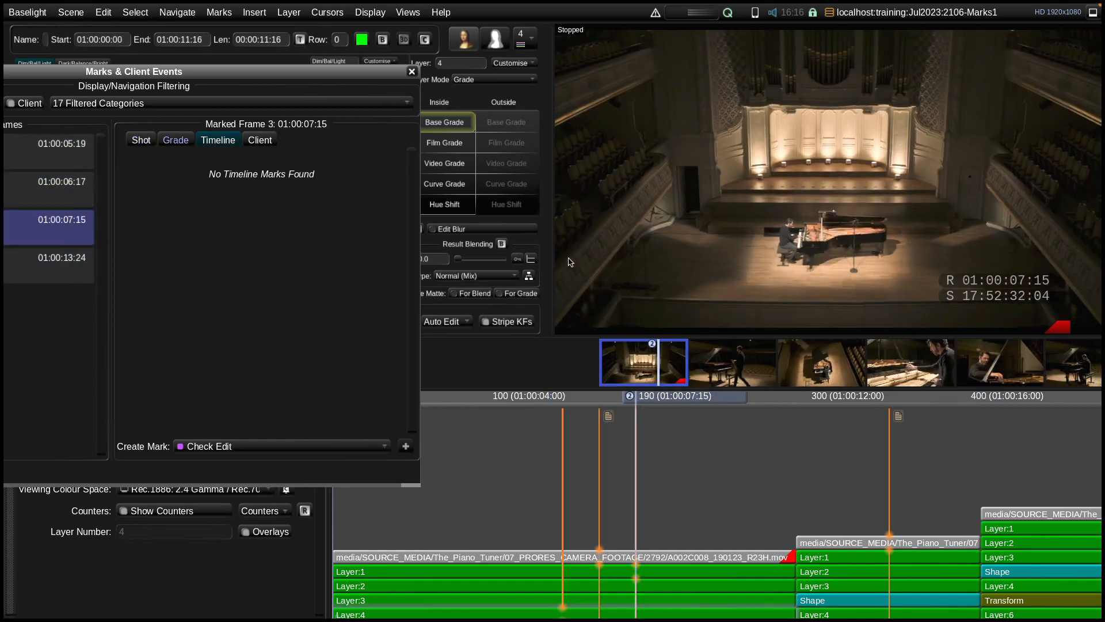
Bring the Marks & Client Events window fully back into view and switch all mark categories back on
left_click_drag(338, 71, 782, 46)
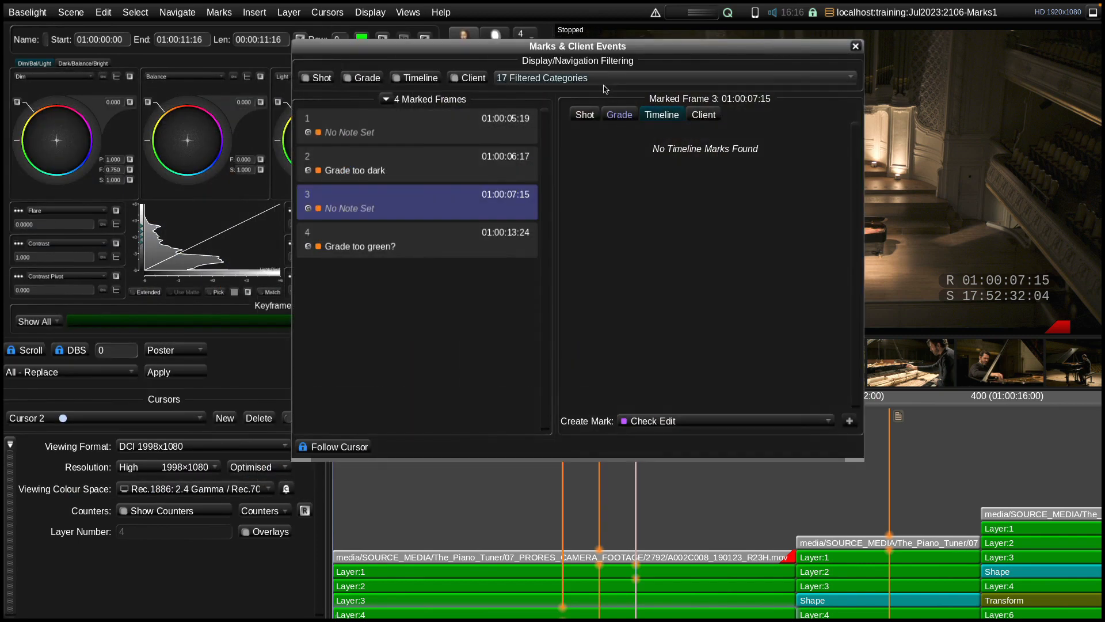
left_click_drag(617, 53, 527, 68)
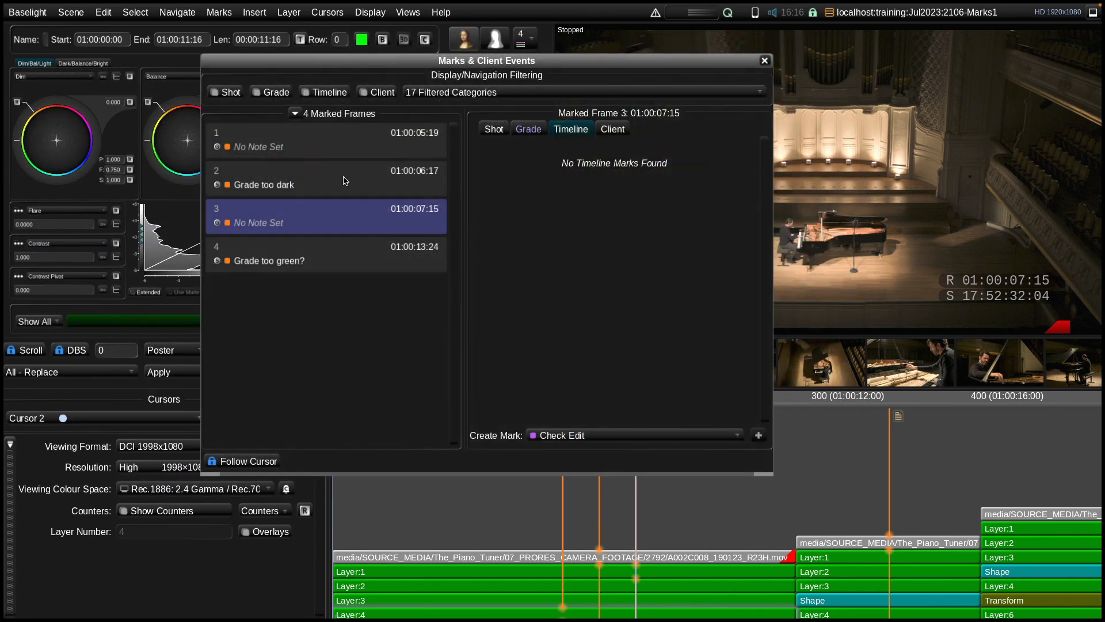
left_click(459, 98)
left_click(441, 427)
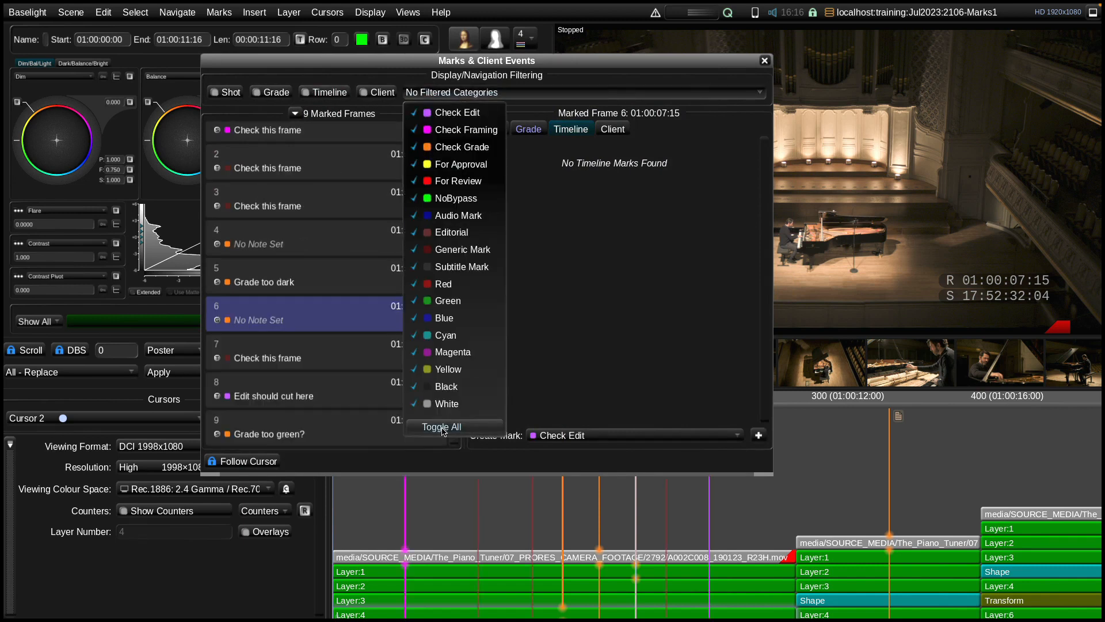
Show the details of the marked frame at 01:00:03:16, and move the timeline cursor to 01:00:13:11 independently of that selection
left_click(345, 169)
left_click(345, 169)
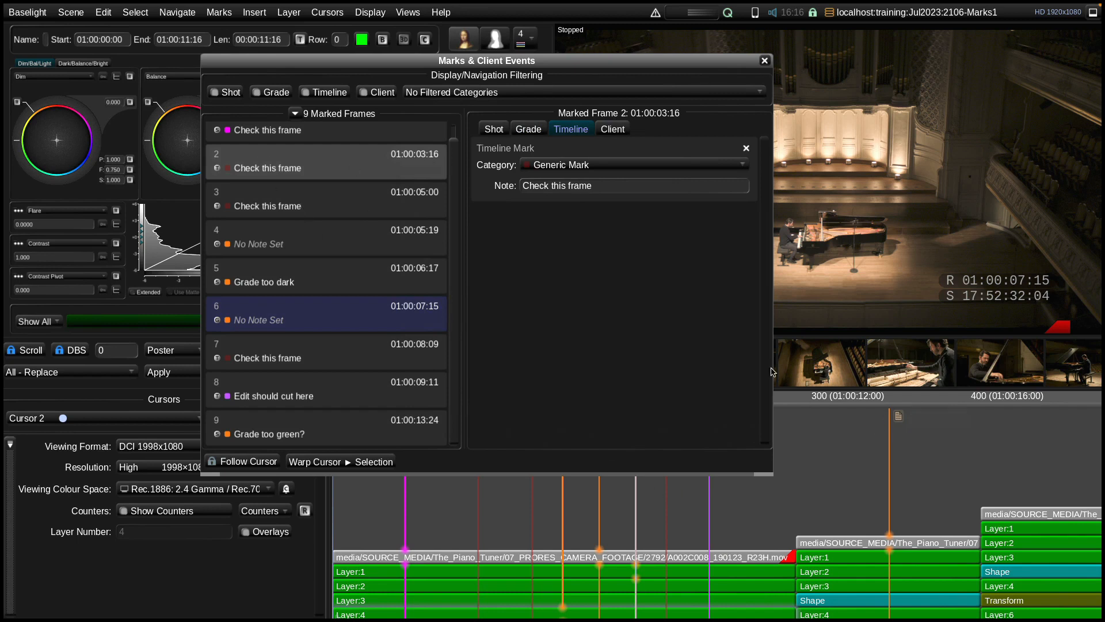
left_click_drag(472, 68, 412, 74)
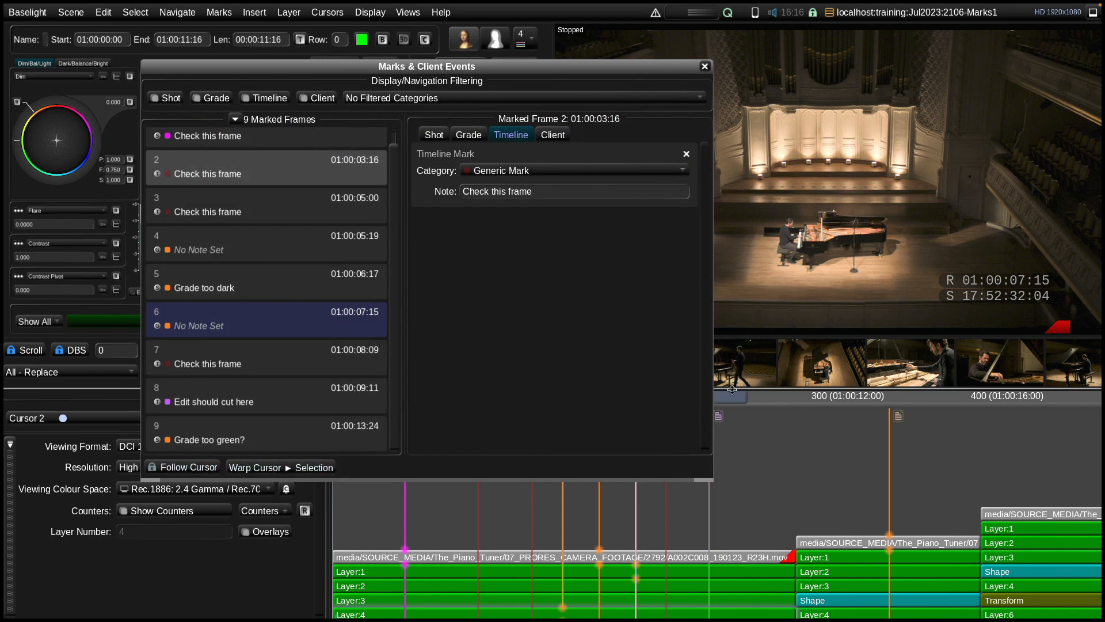
left_click_drag(733, 398, 956, 401)
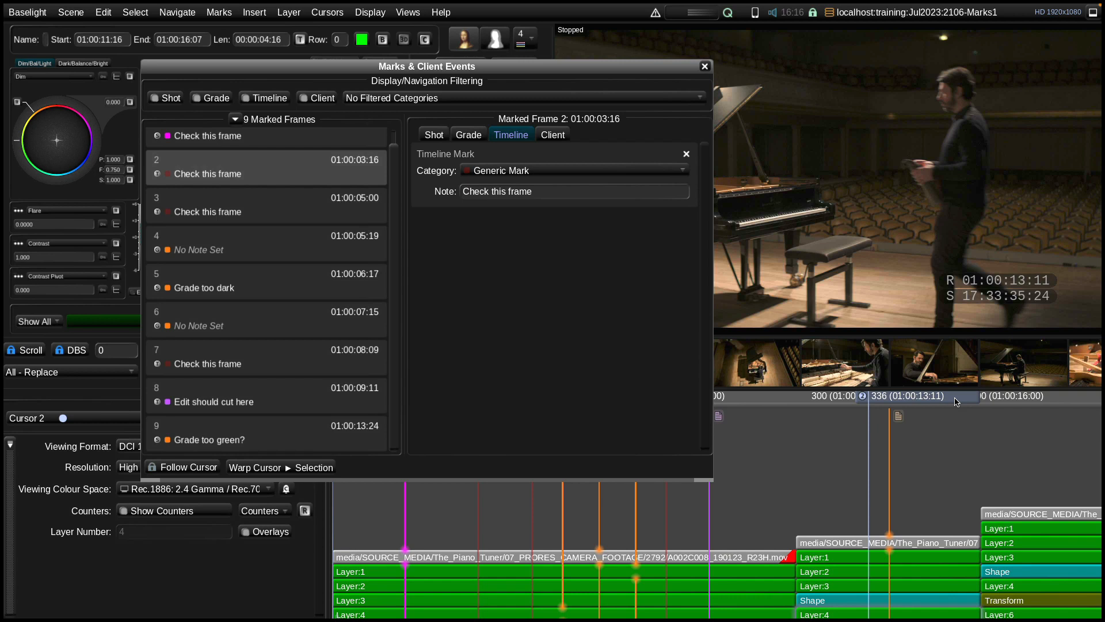
Turn Follow Cursor back on, jump between the last two marks, and show the shot mark at 01:00:13:24
left_click(207, 468)
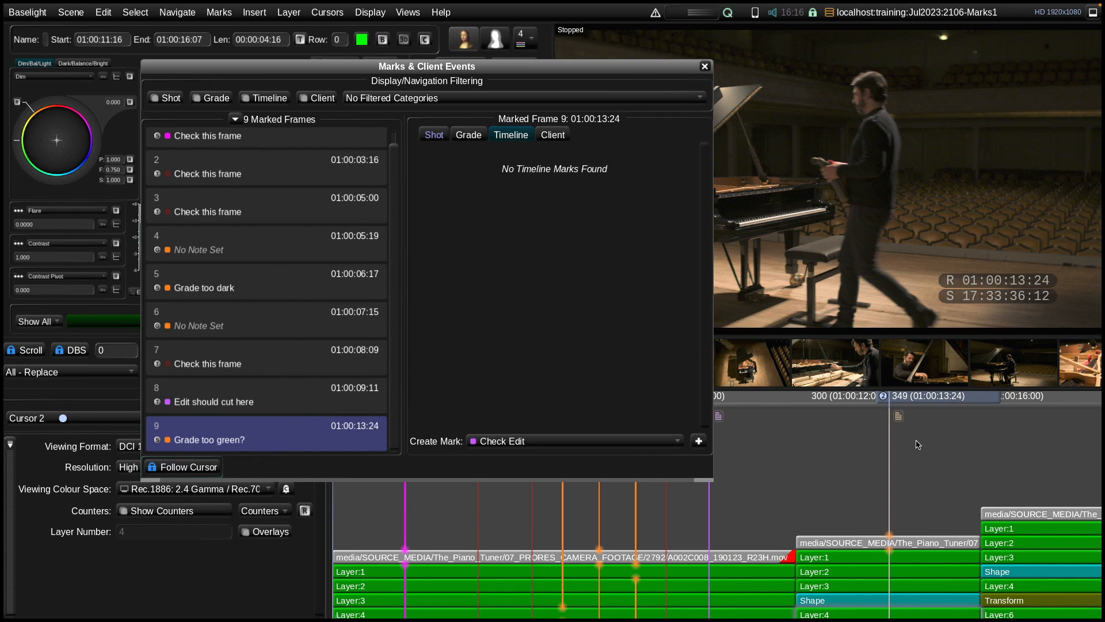
key("ctrl+Left")
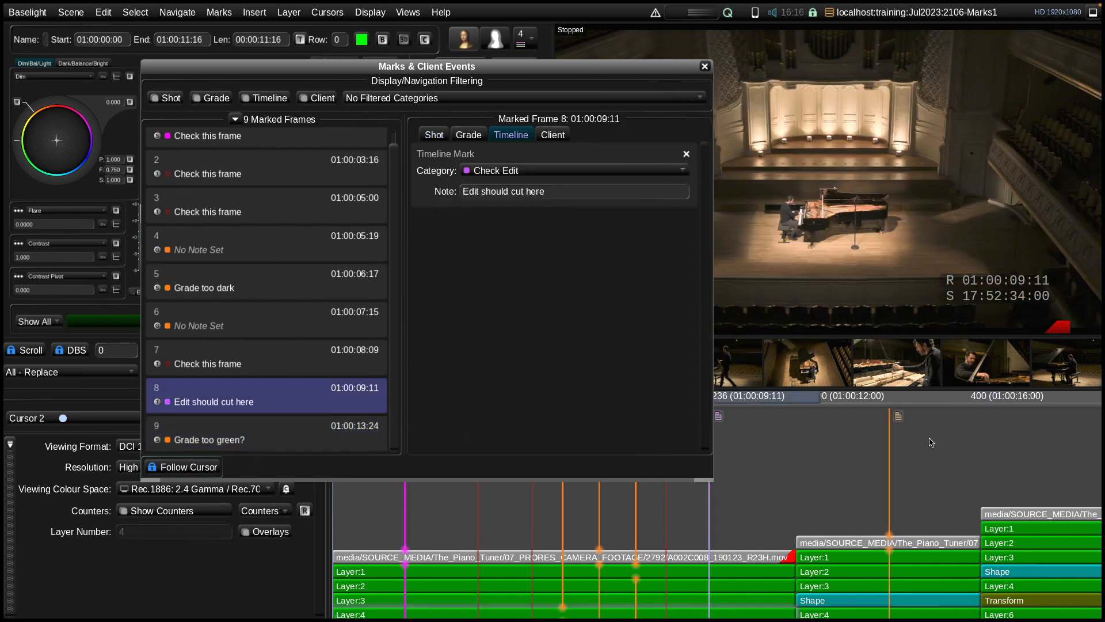
key("ctrl+Right")
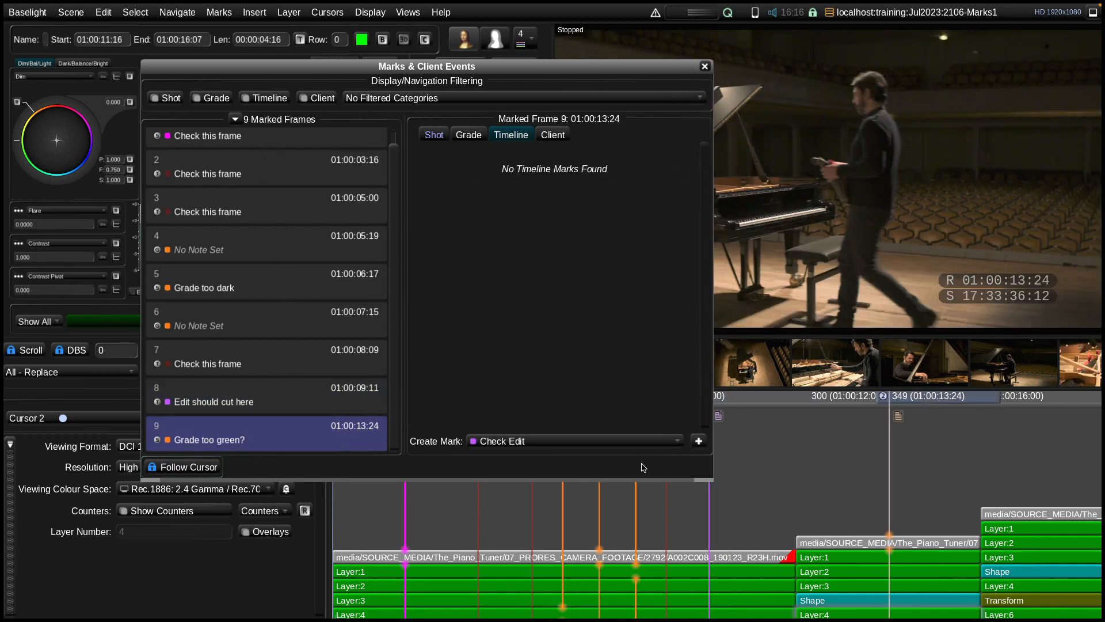
left_click(257, 442)
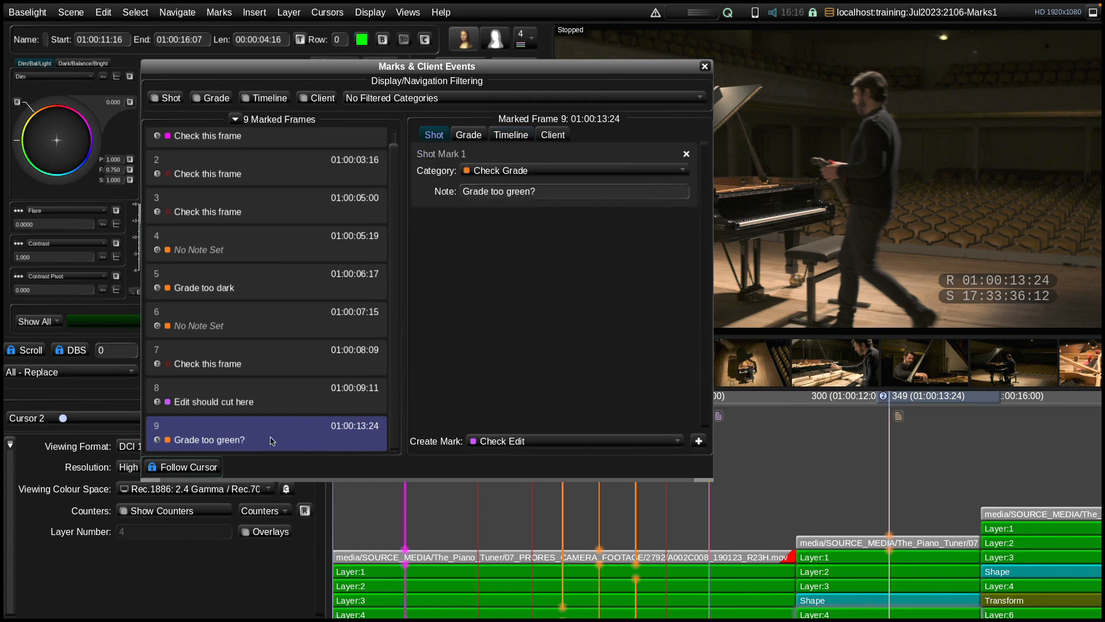
Change the note of the shot mark at 01:00:13:24 to "Grade too cyan"
left_click_drag(548, 190, 507, 192)
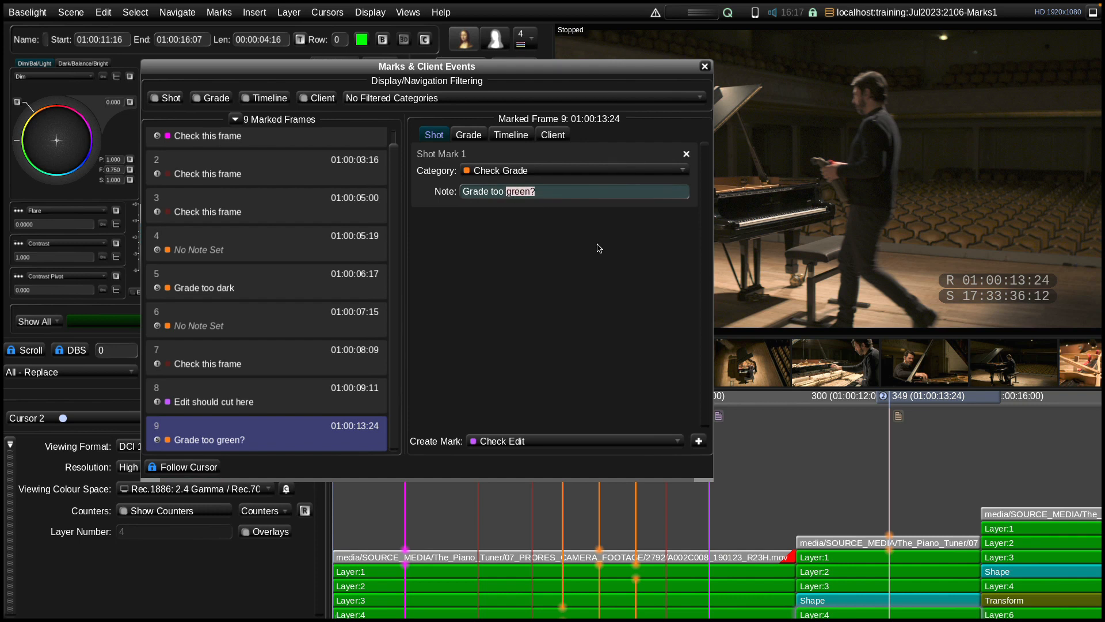
type("cya")
key("Return")
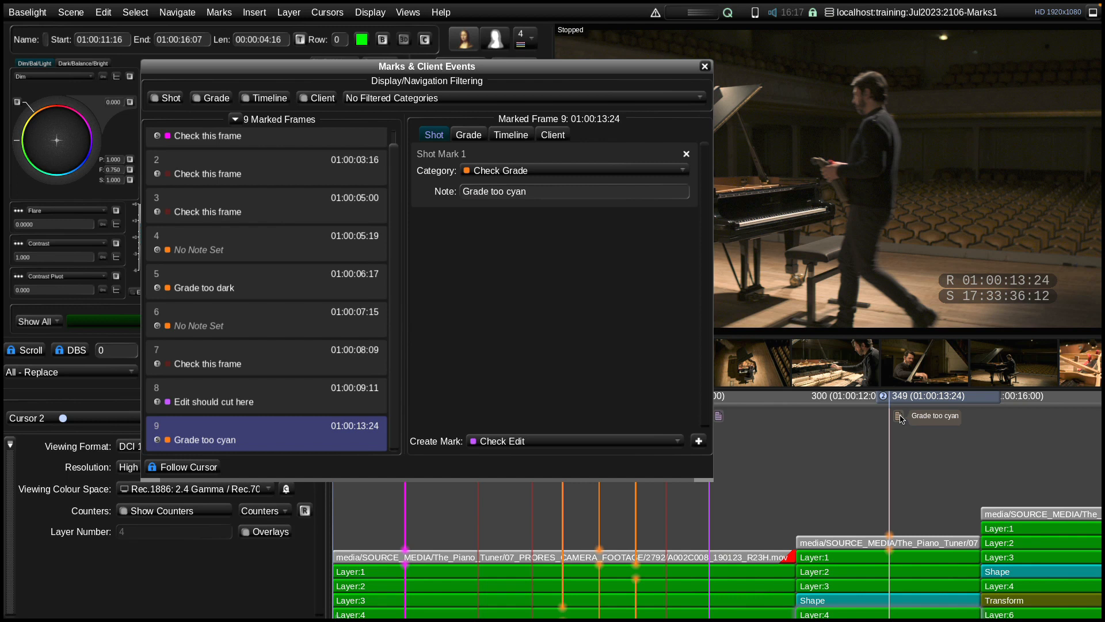
Change the note of the shot mark at 01:00:13:24 to "Grade too red" and check its note on the timeline
left_click_drag(559, 191, 509, 193)
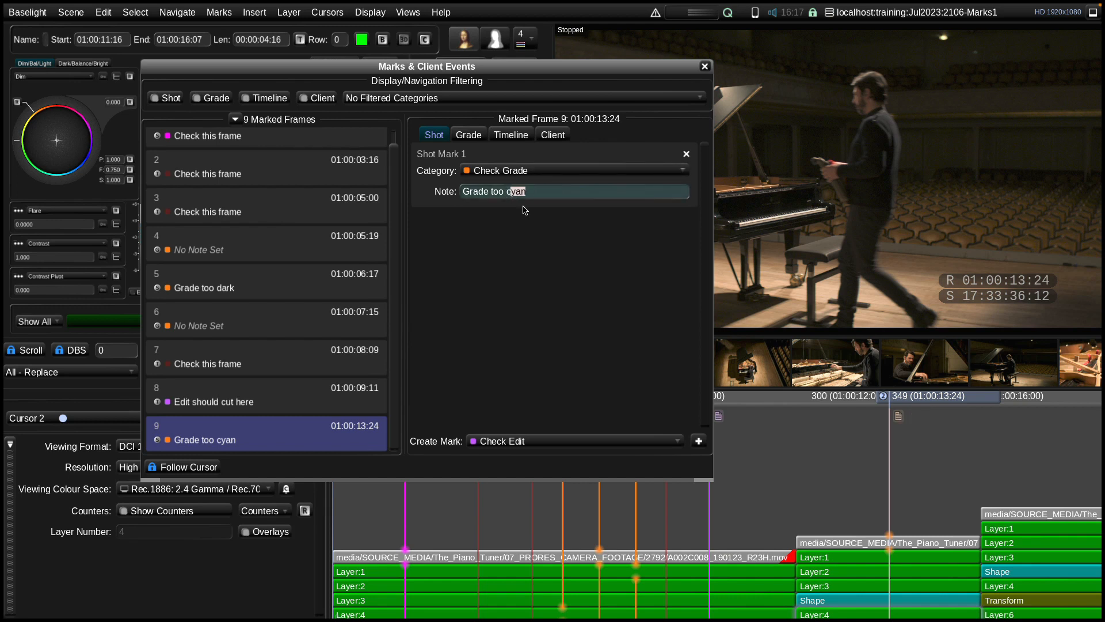
type("red")
key("Return")
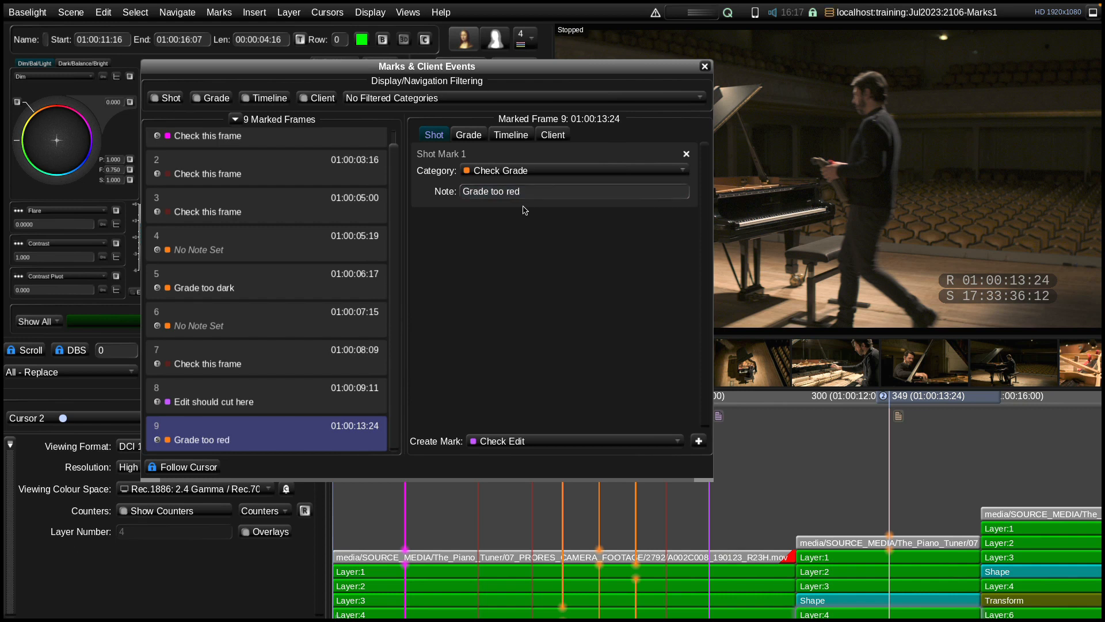
mouse_move(898, 422)
Set the category of the shot mark at 01:00:13:24 to For Approval
left_click(550, 172)
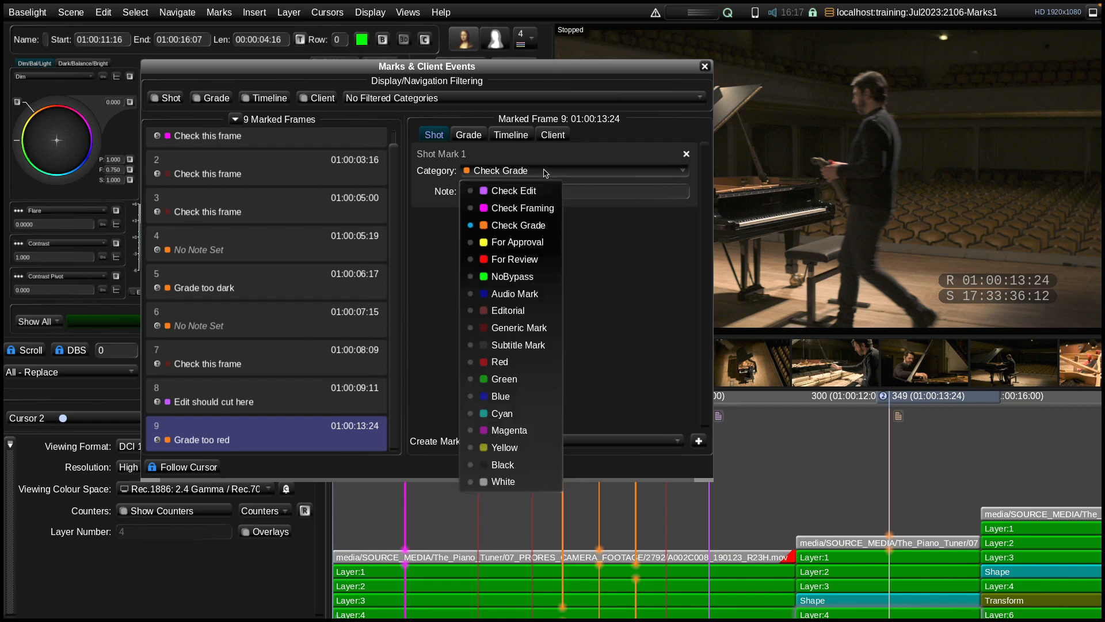
left_click(549, 241)
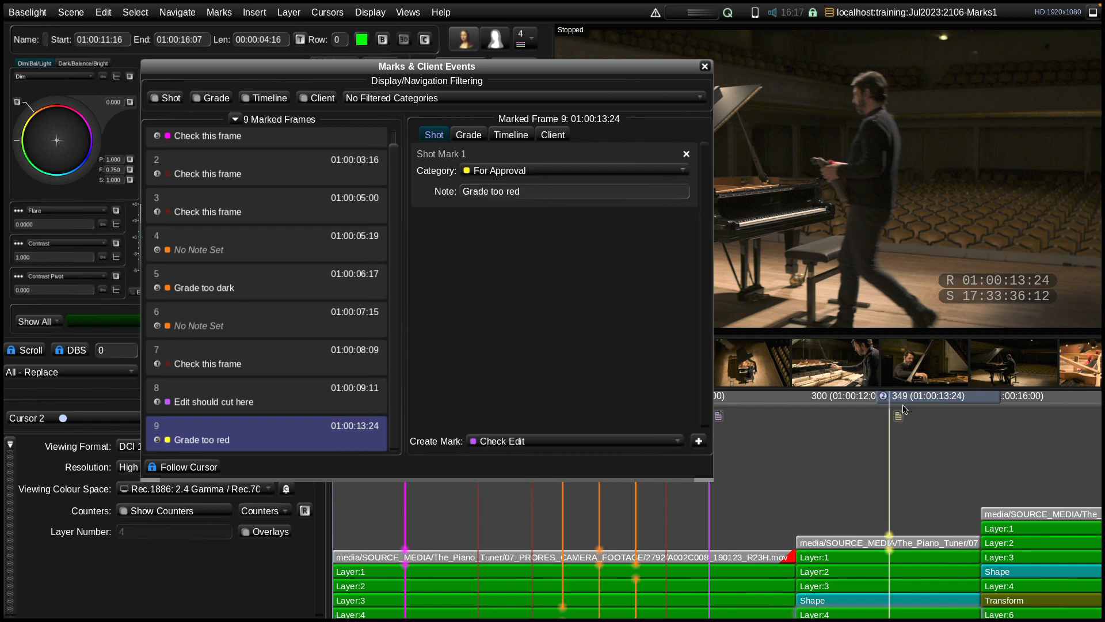
left_click_drag(911, 397, 910, 397)
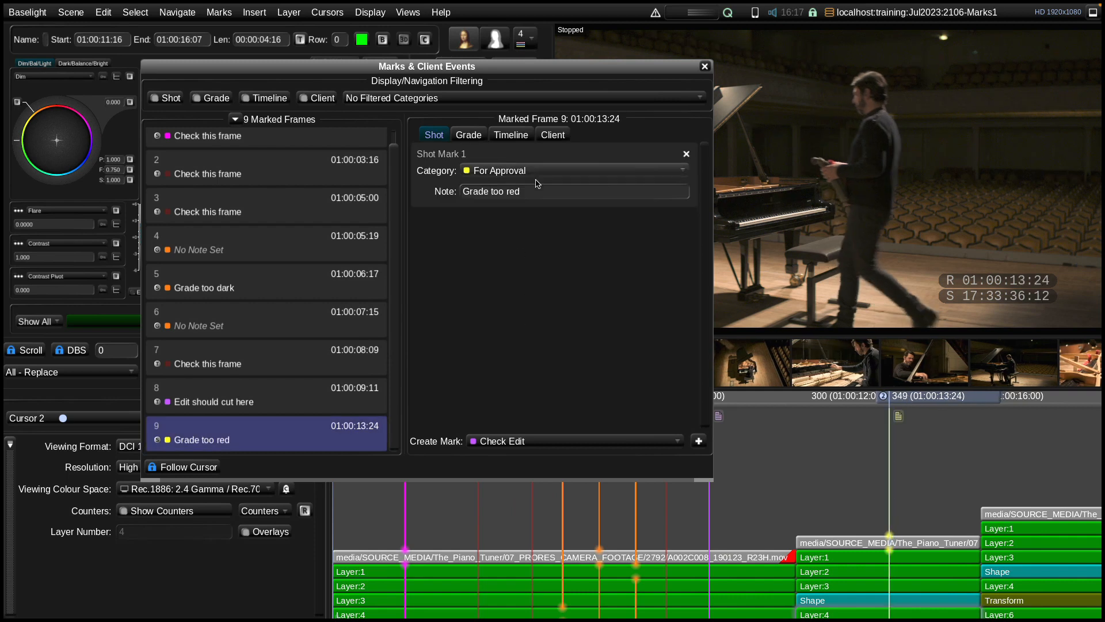
Delete the For Approval shot mark at 01:00:13:24 from the marks view, and undo the deletion
left_click(687, 154)
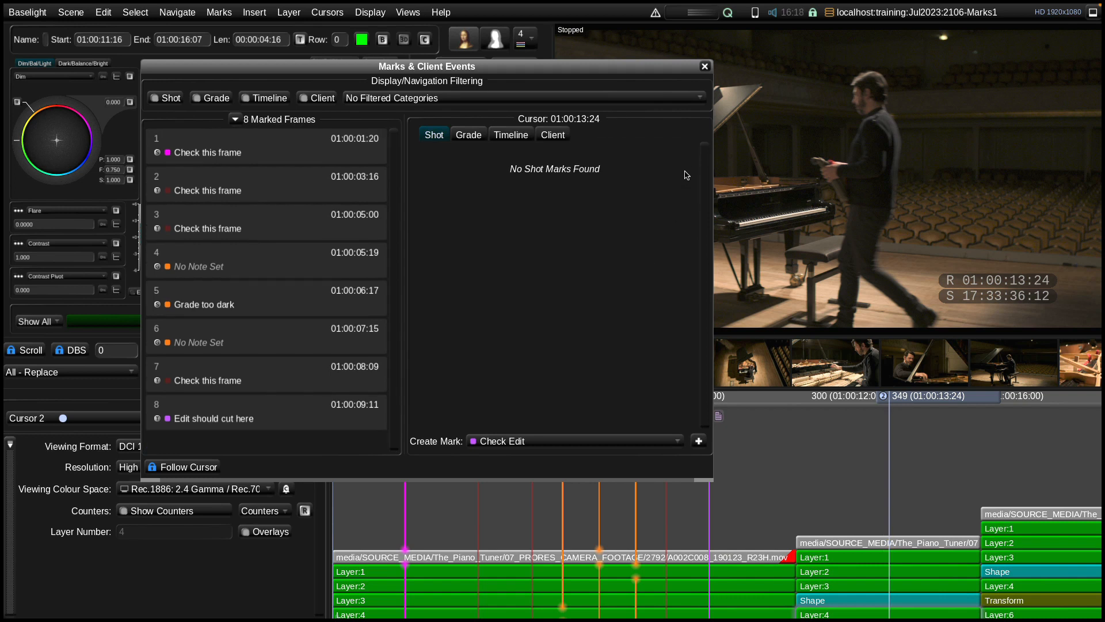
key("ctrl+z")
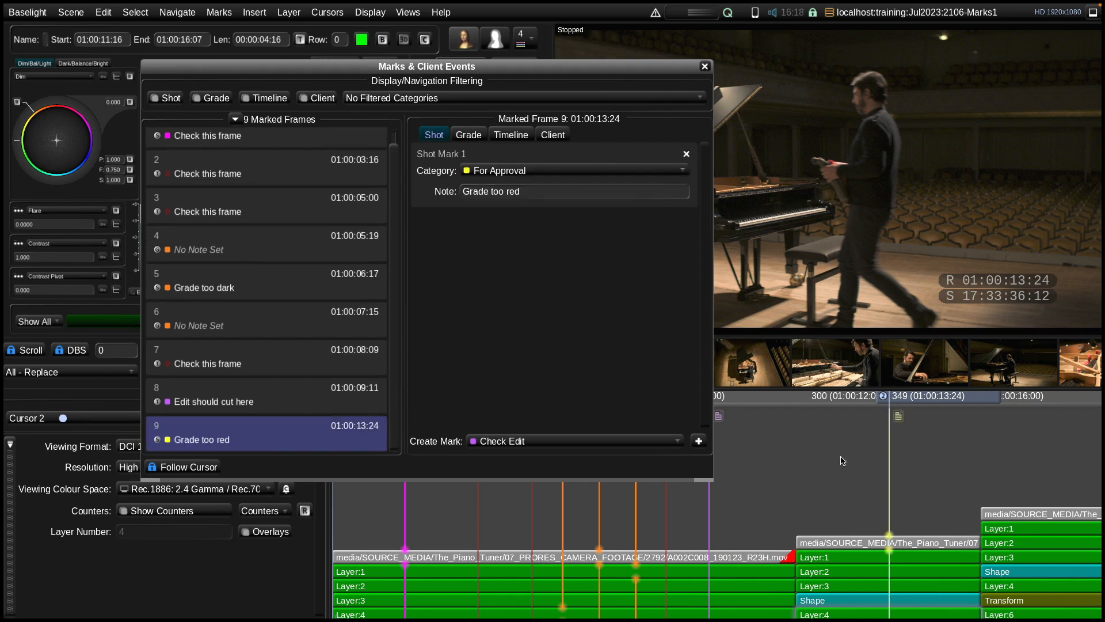
Move the timeline cursor to 01:00:12:19 and create a timeline mark there with the Check Framing category
left_click_drag(922, 396, 874, 409)
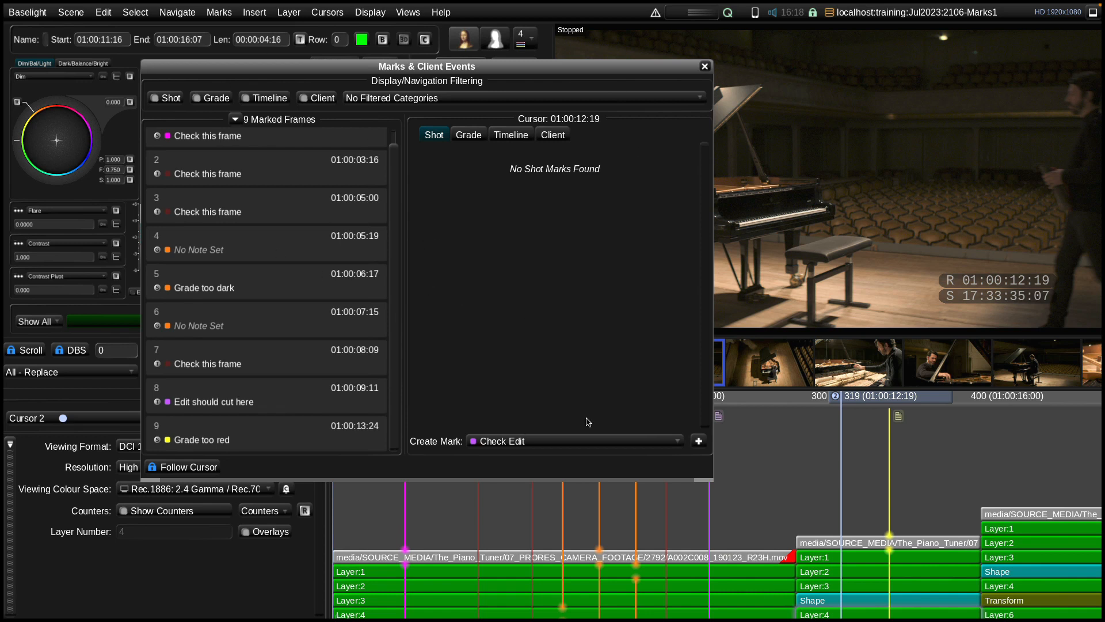
left_click(469, 135)
left_click(520, 138)
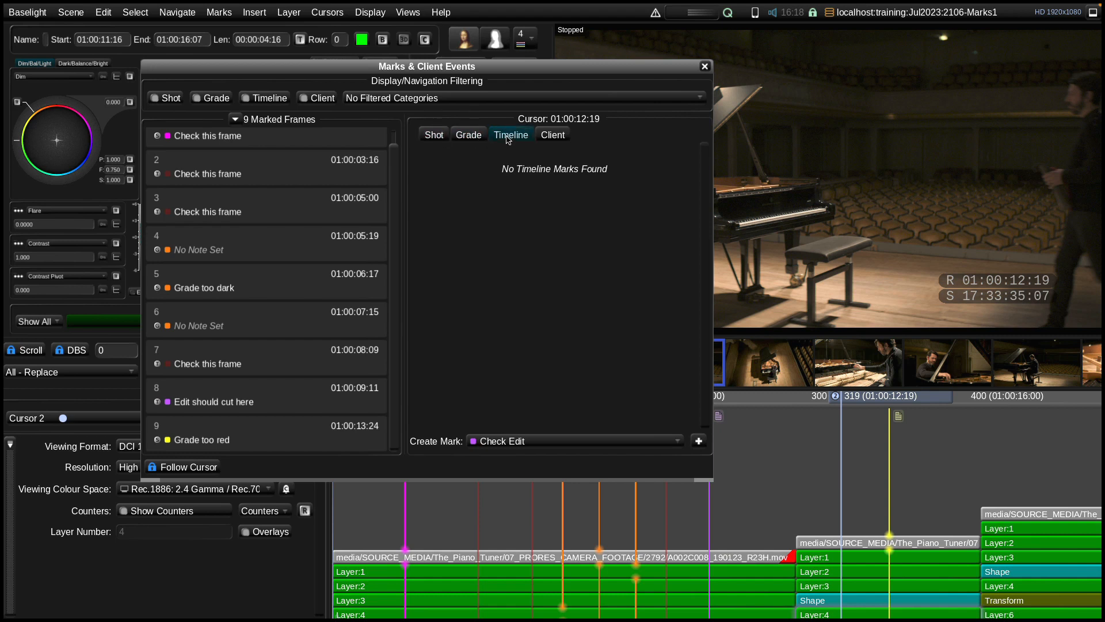
left_click(541, 442)
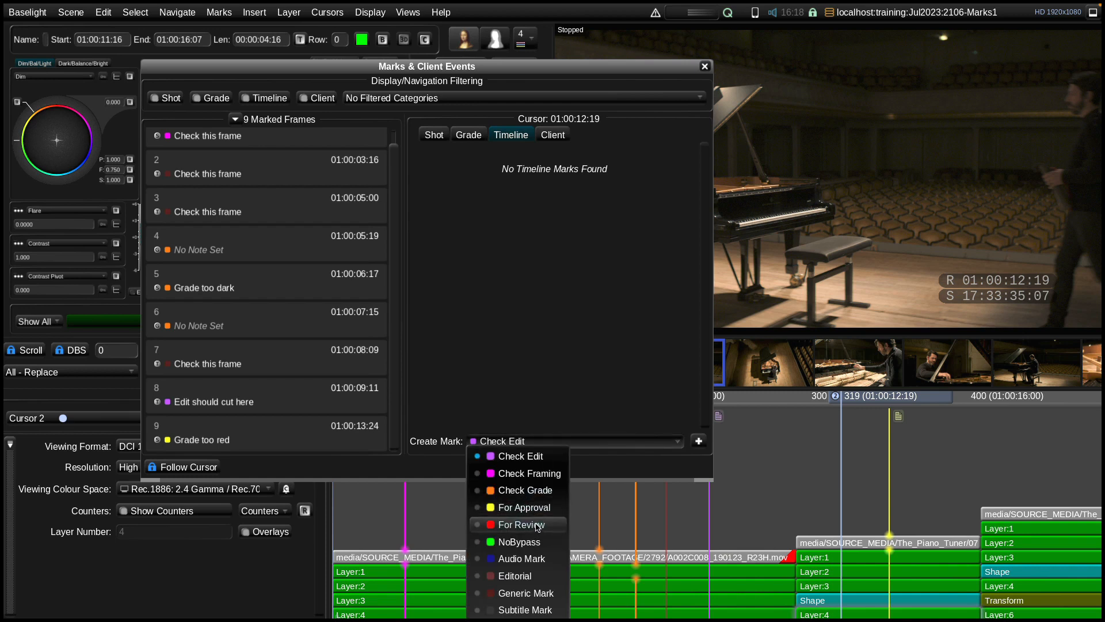
left_click(545, 475)
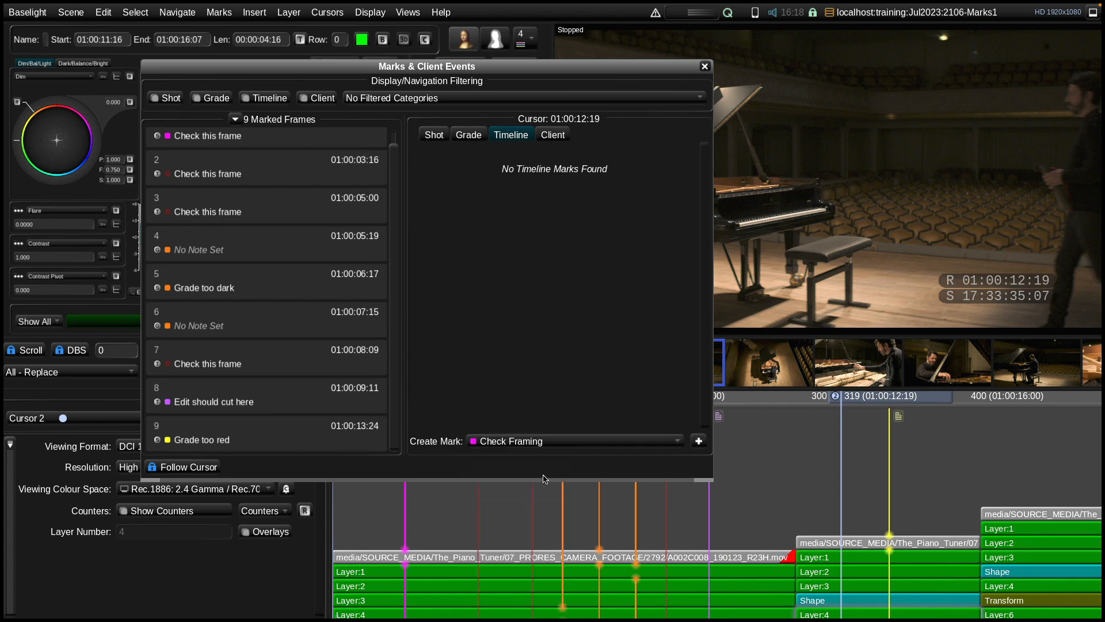
left_click(698, 441)
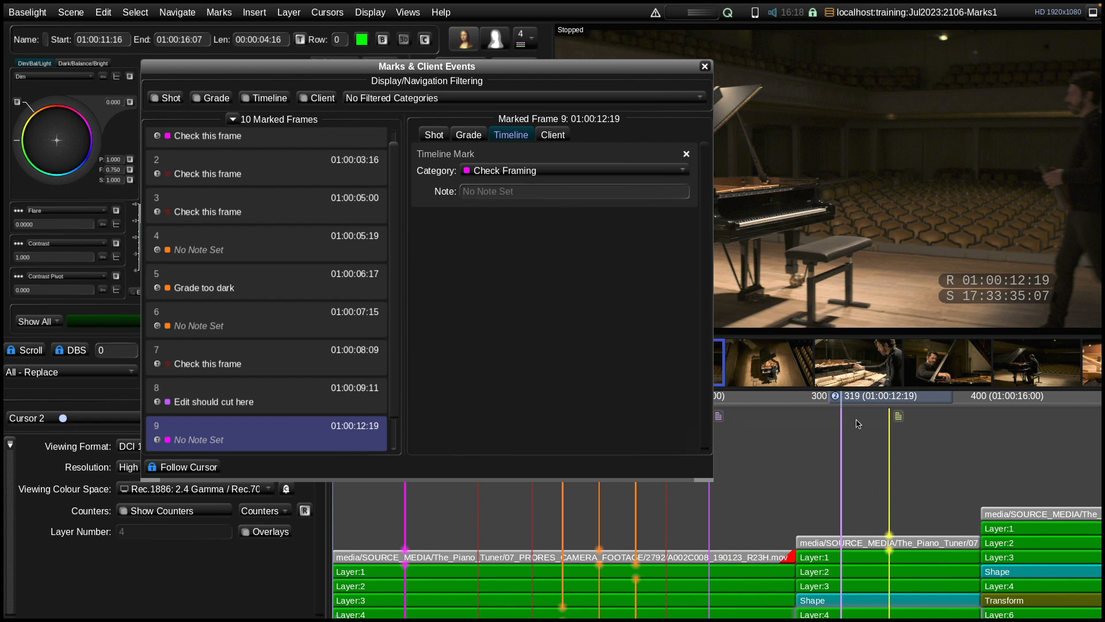
Enter the note "Frame off-centre" for the Check Framing timeline mark at 01:00:12:19
mouse_move(842, 432)
left_click(541, 188)
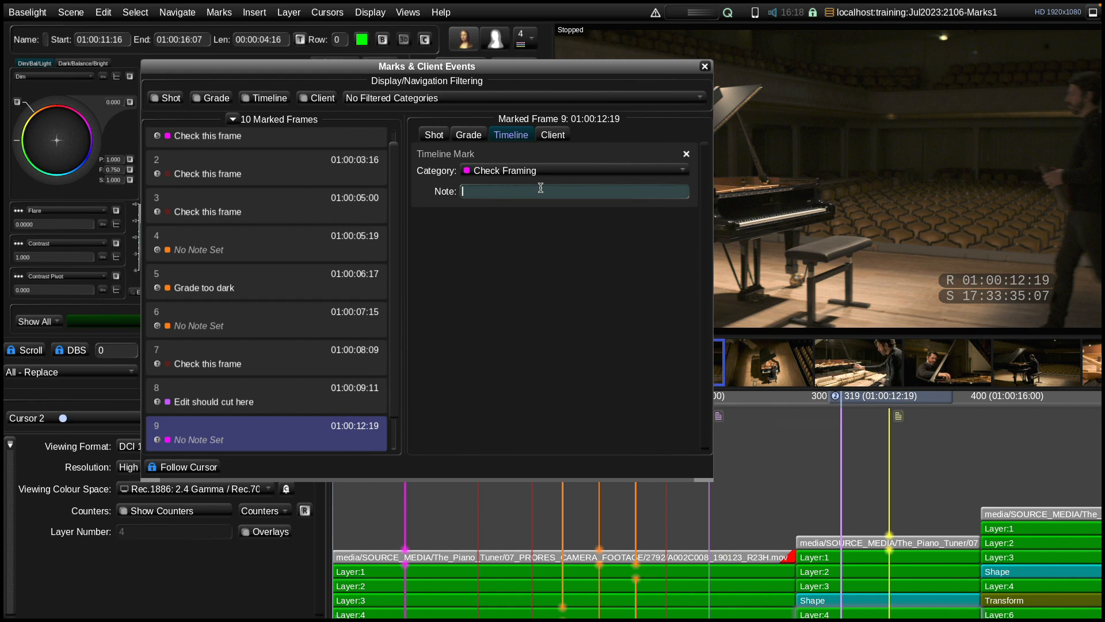
type("Frame off-centre")
key("Return")
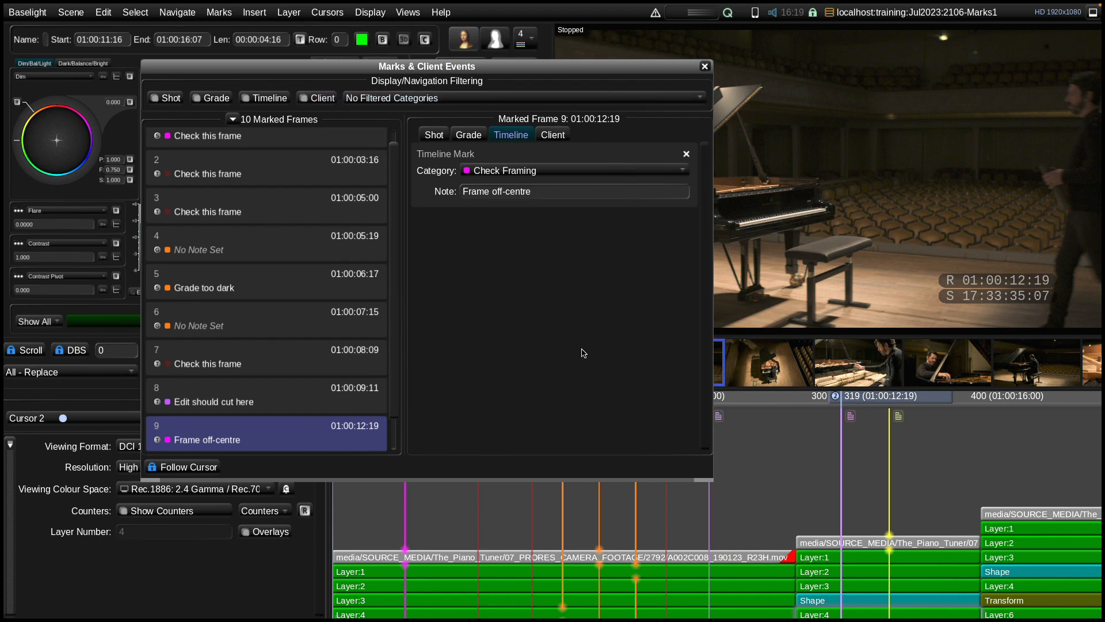
Move the timeline cursor to 01:00:12:03 and add the client note "Shot too dark" to that frame
left_click_drag(547, 64, 548, 64)
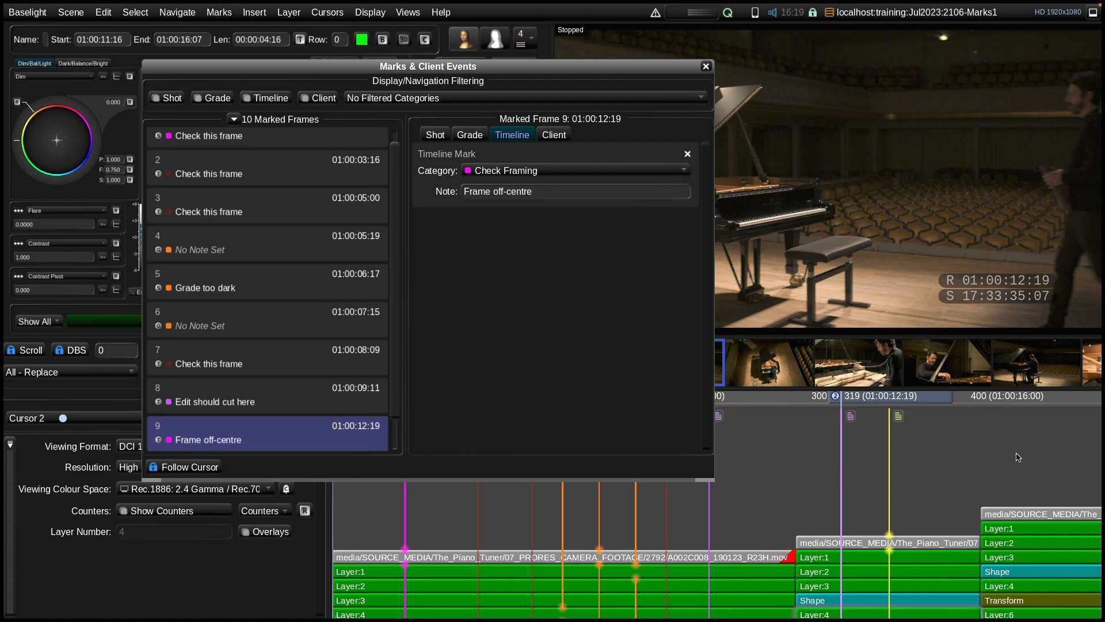
left_click_drag(919, 396, 897, 402)
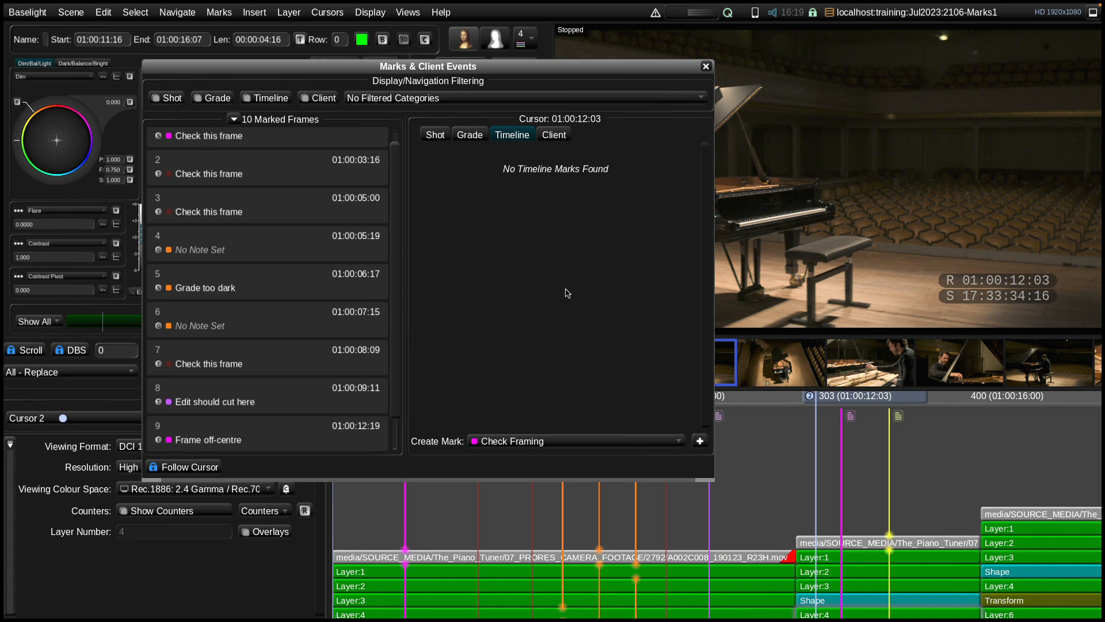
left_click(554, 134)
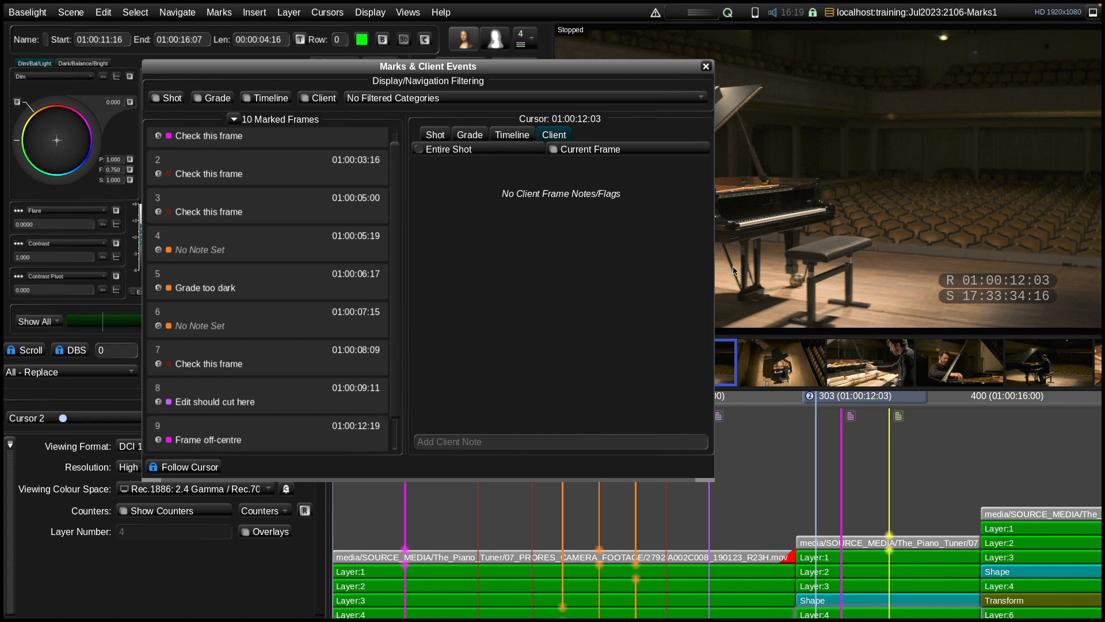
left_click(553, 442)
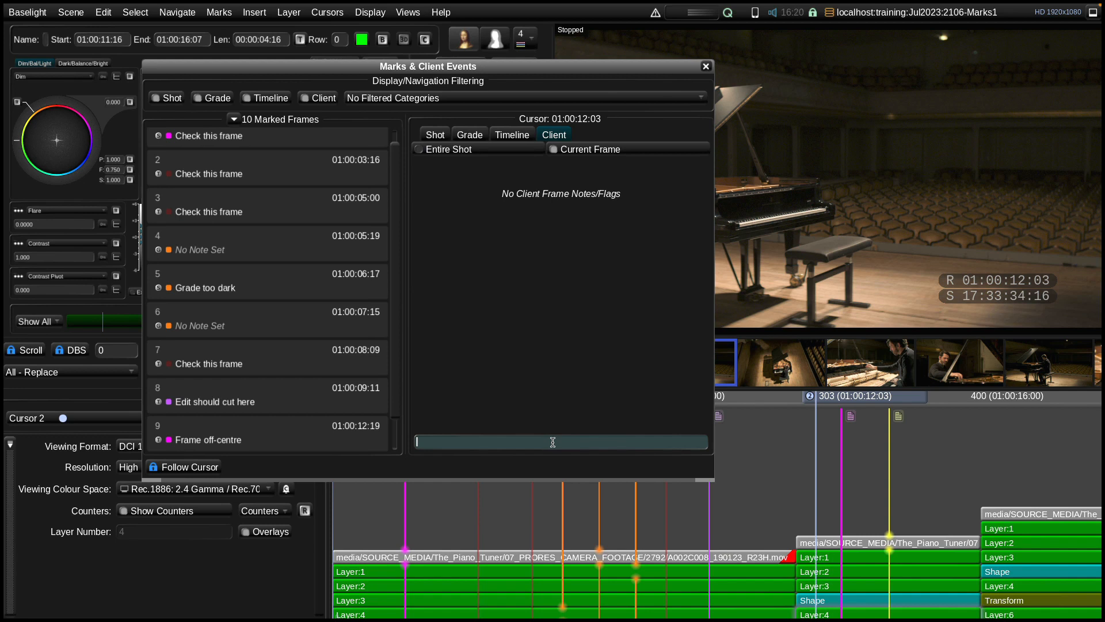
type("Shot too dark")
key("Return")
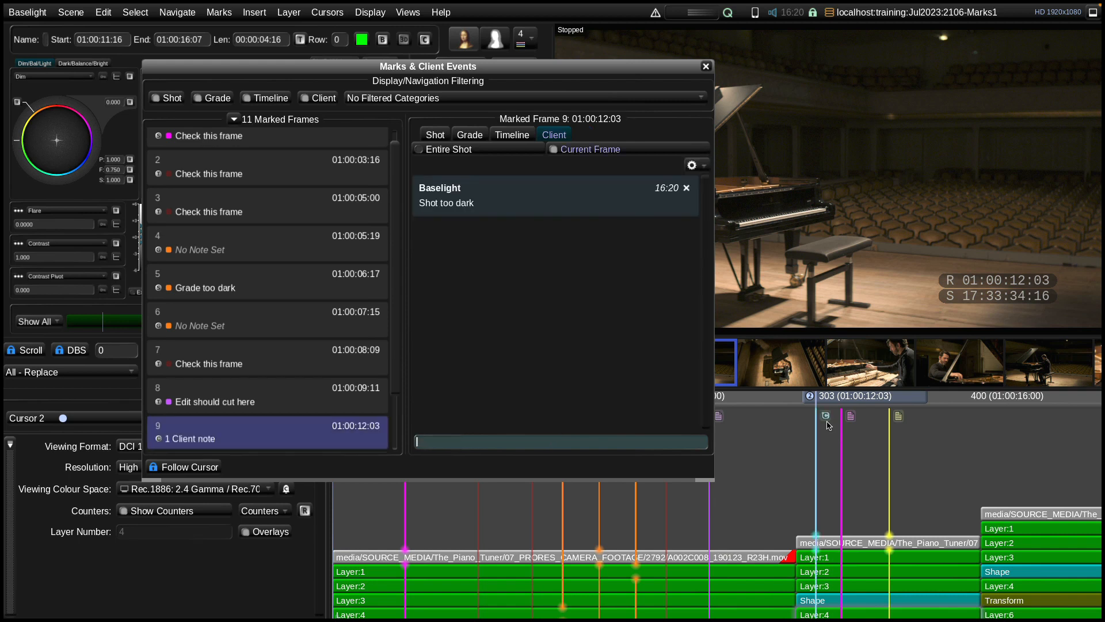
Add a second client note, "Made it lighter", to the frame at 01:00:12:03
mouse_move(826, 422)
type("Md")
key("BackSpace")
type("de")
key("BackSpace")
key("BackSpace")
key("BackSpace")
type("ade it lighter")
key("Return")
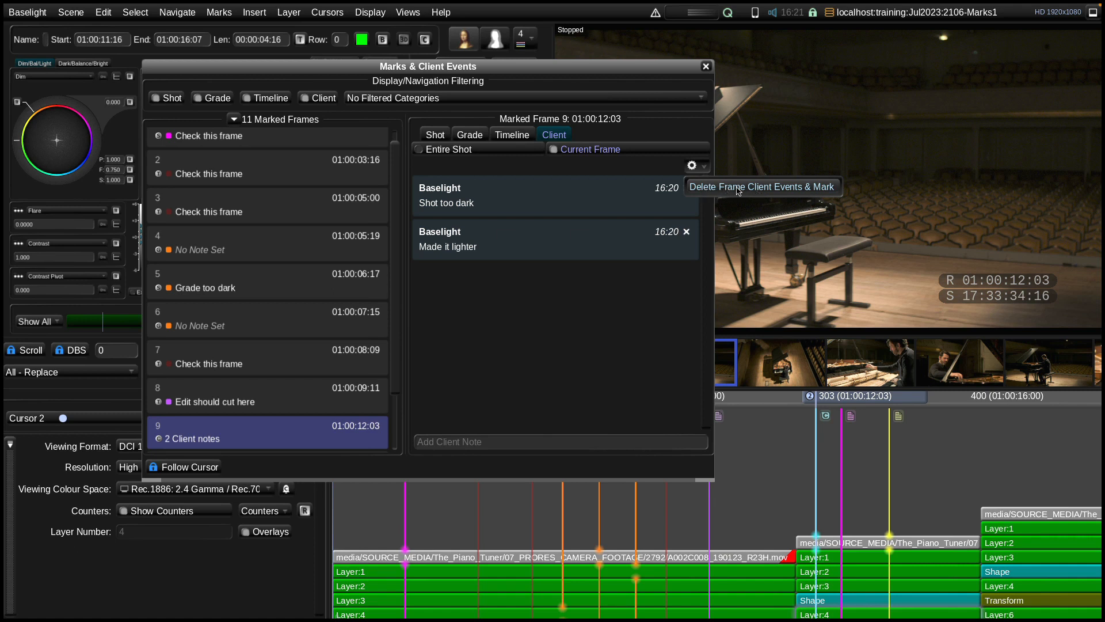
Request deletion of the client events and mark for the frame at 01:00:12:03, and cancel the request
left_click(769, 187)
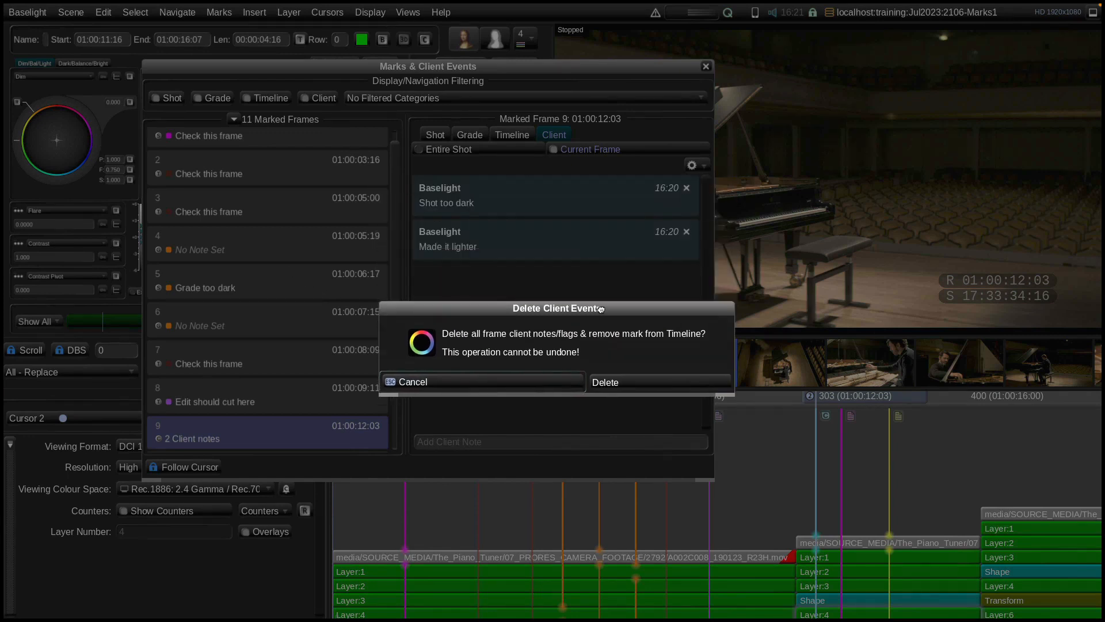
left_click(502, 390)
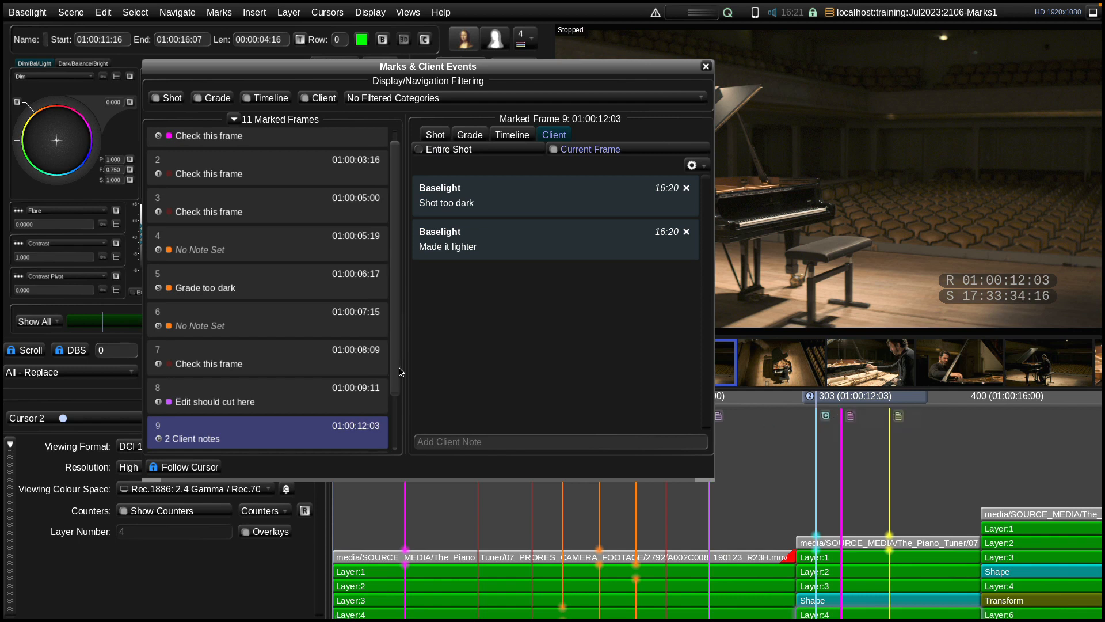
Filter client, timeline and grade marks out of the marked frames list, and show all three types again
left_click(318, 98)
left_click(258, 98)
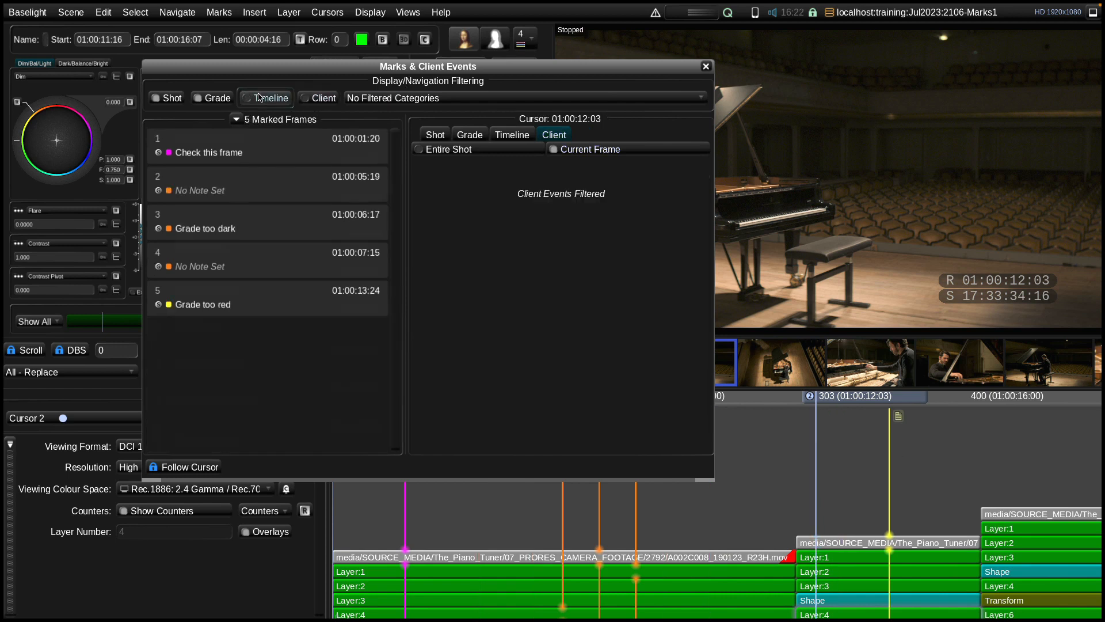
left_click(218, 98)
left_click(320, 101)
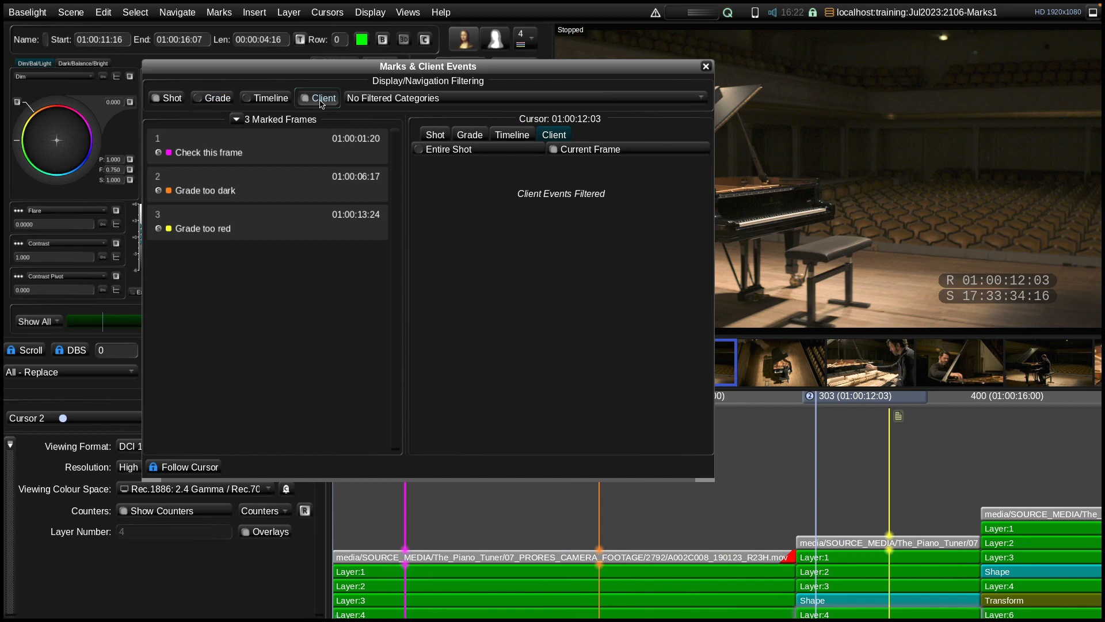
left_click(282, 99)
left_click(224, 101)
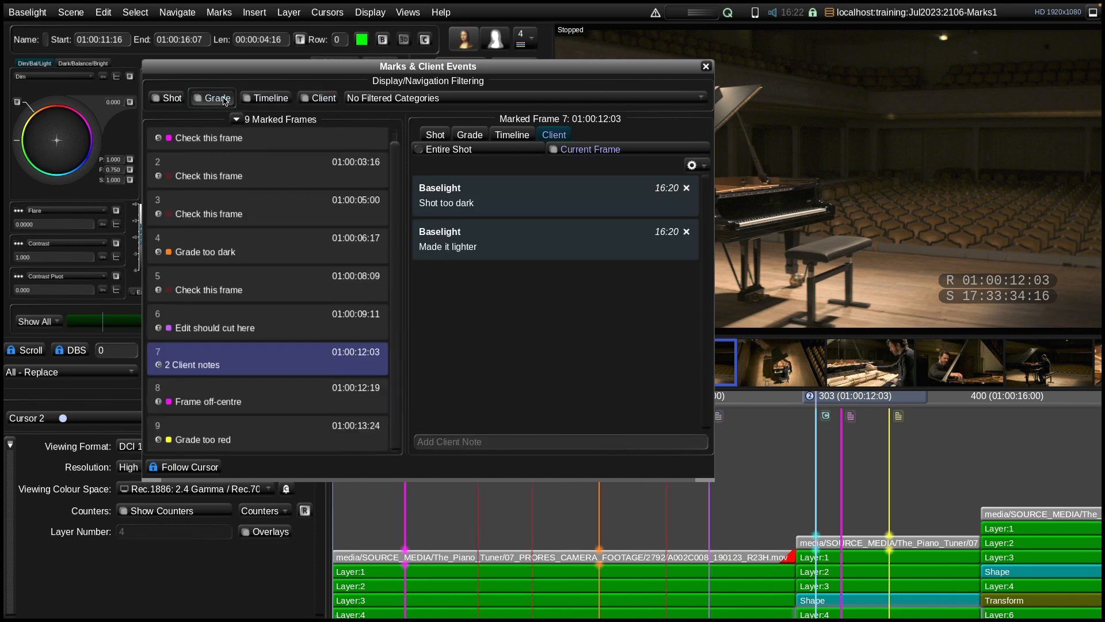
Close the Marks & Client Events view and add a Check Grade mark to the second shot's grade at 01:00:12:03
left_click(706, 66)
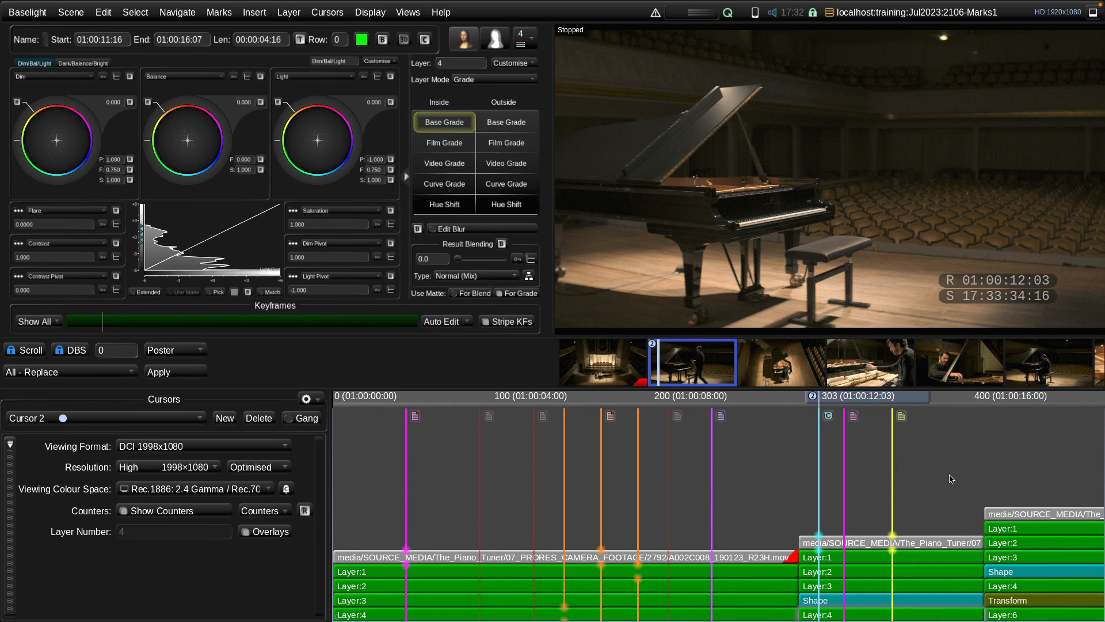
mouse_move(828, 415)
right_click(827, 574)
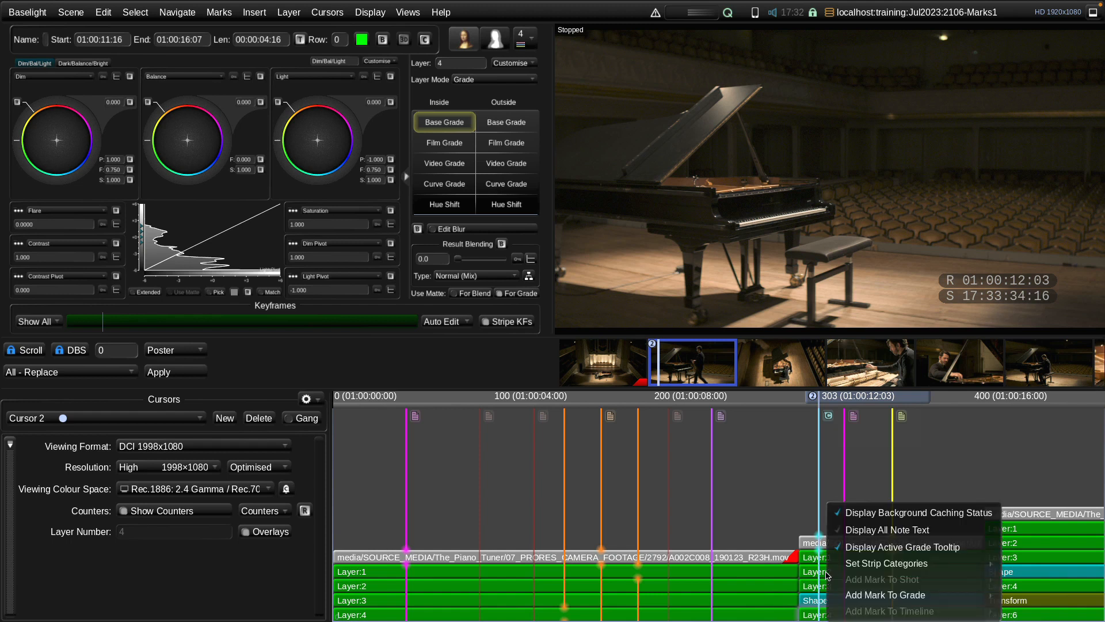
mouse_move(872, 596)
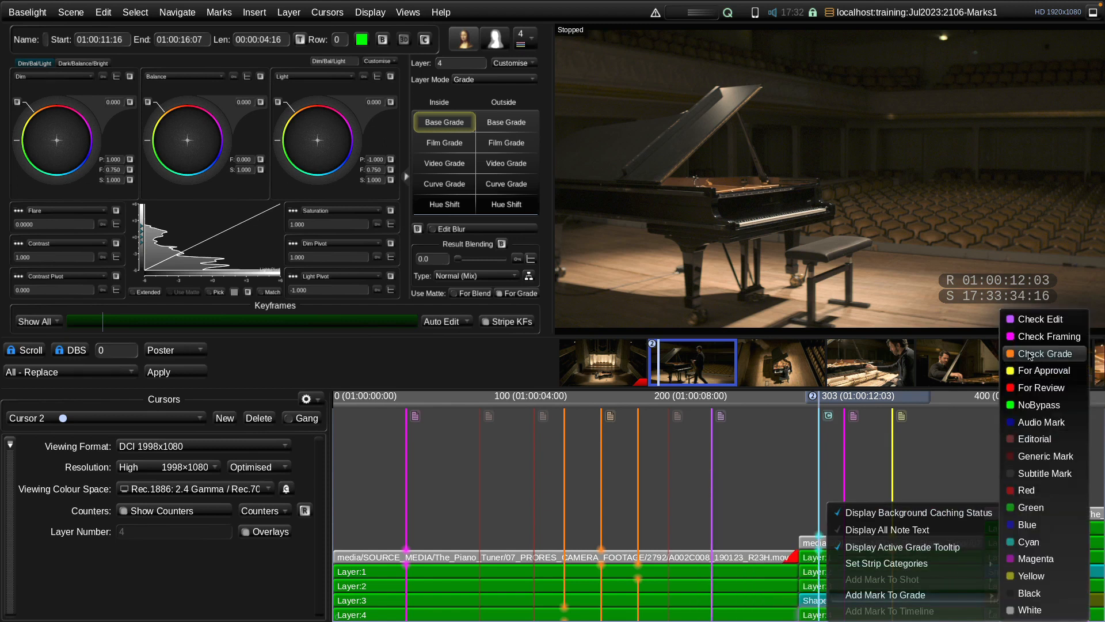
left_click(1027, 353)
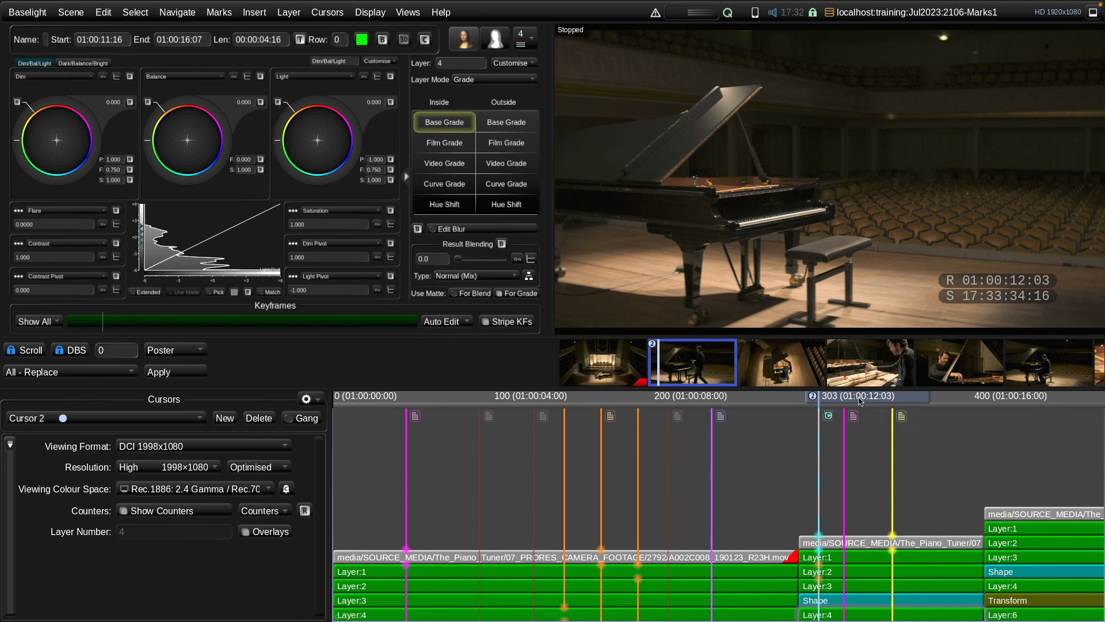
Move the timeline cursor to 01:00:11:23 and add the note text "Tricky lighting!" to the Check Grade mark at 01:00:12:03
left_click_drag(858, 401, 850, 401)
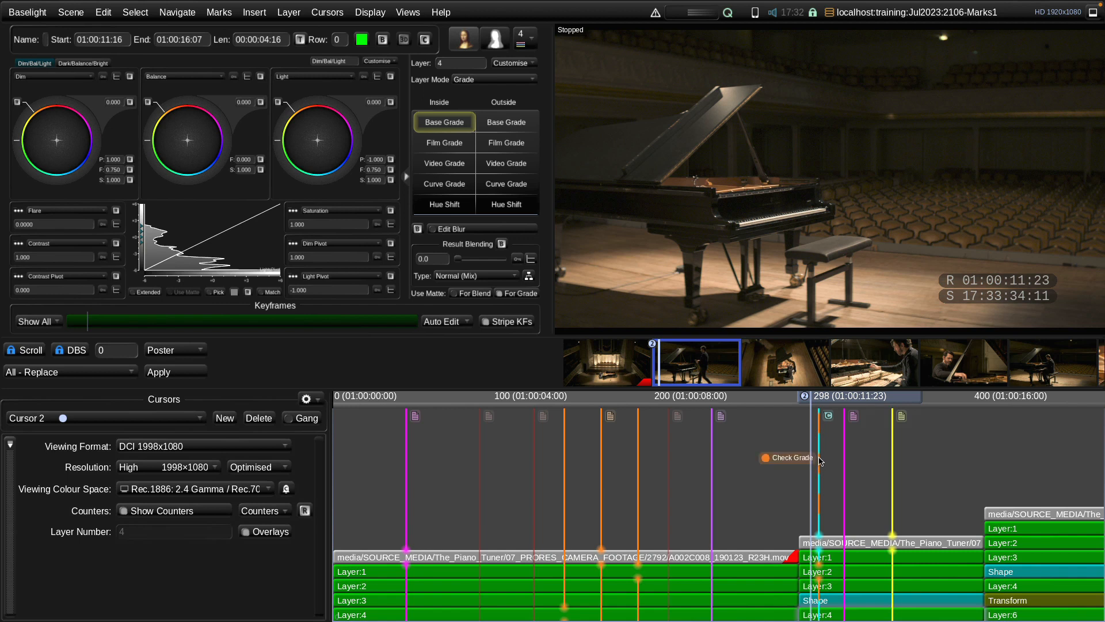
right_click(820, 461)
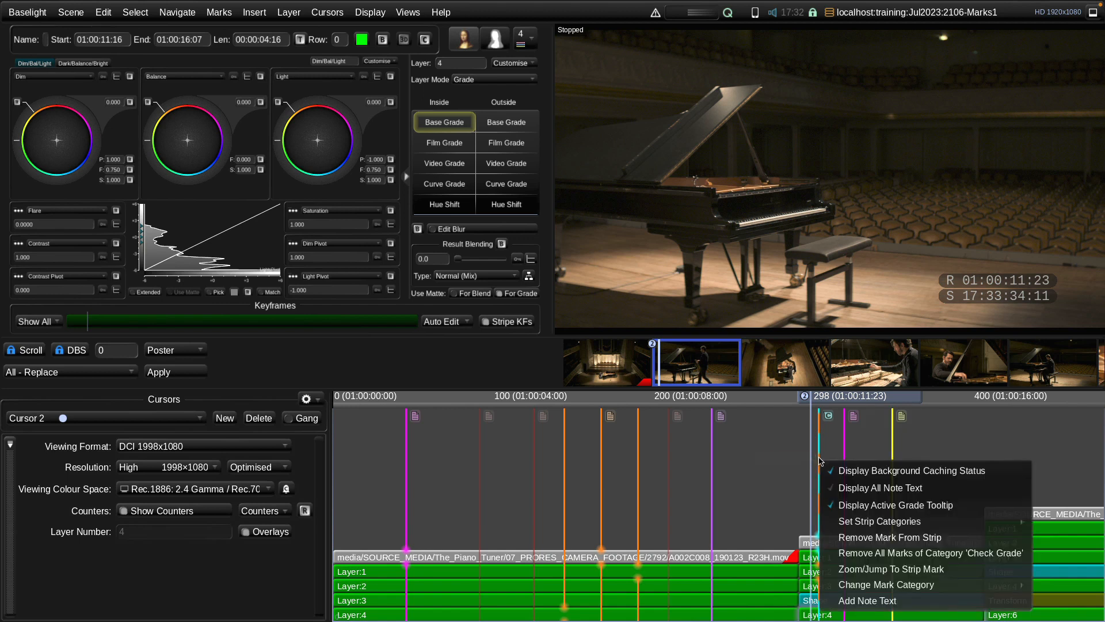
left_click(868, 600)
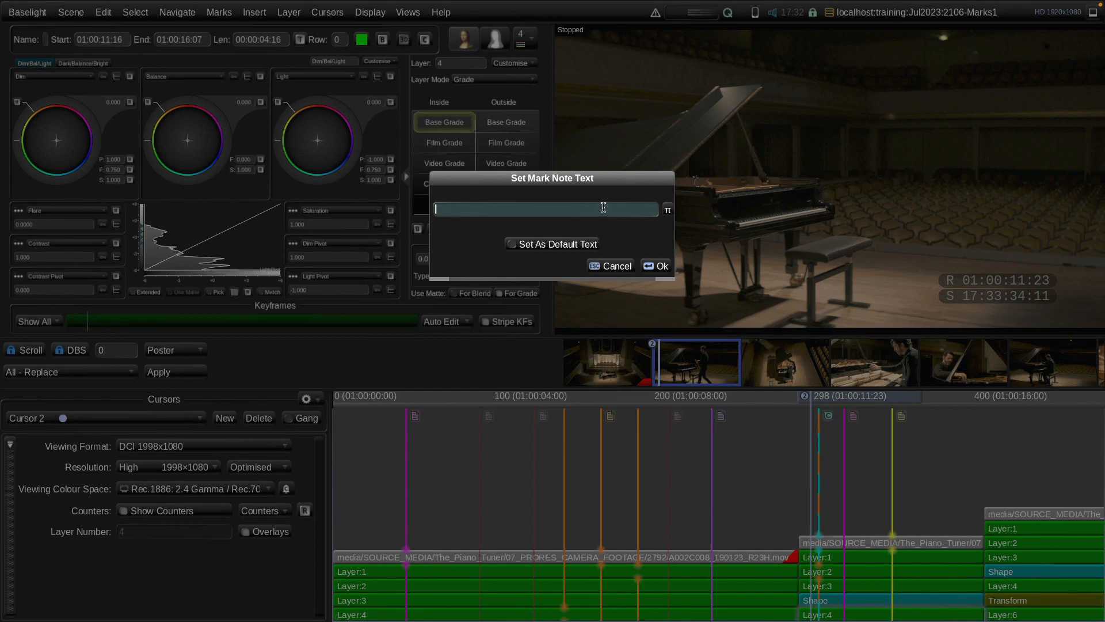
type("Tricky lighting!")
key("Return")
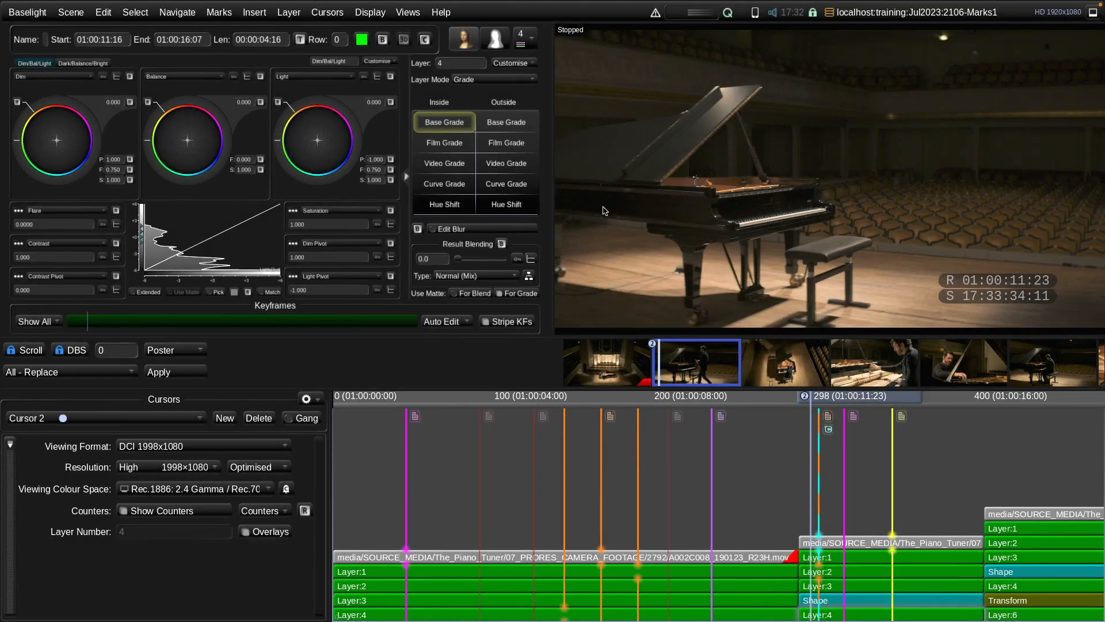
Return the timeline cursor to the marked frame at 01:00:12:03
mouse_move(827, 417)
left_click_drag(831, 398, 839, 399)
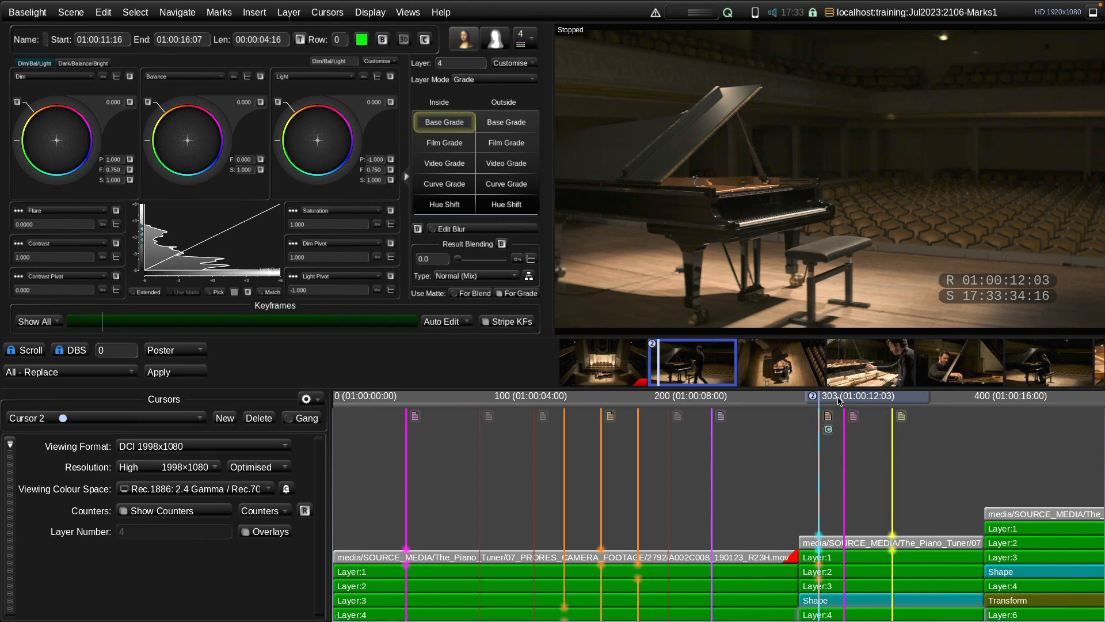
key("m")
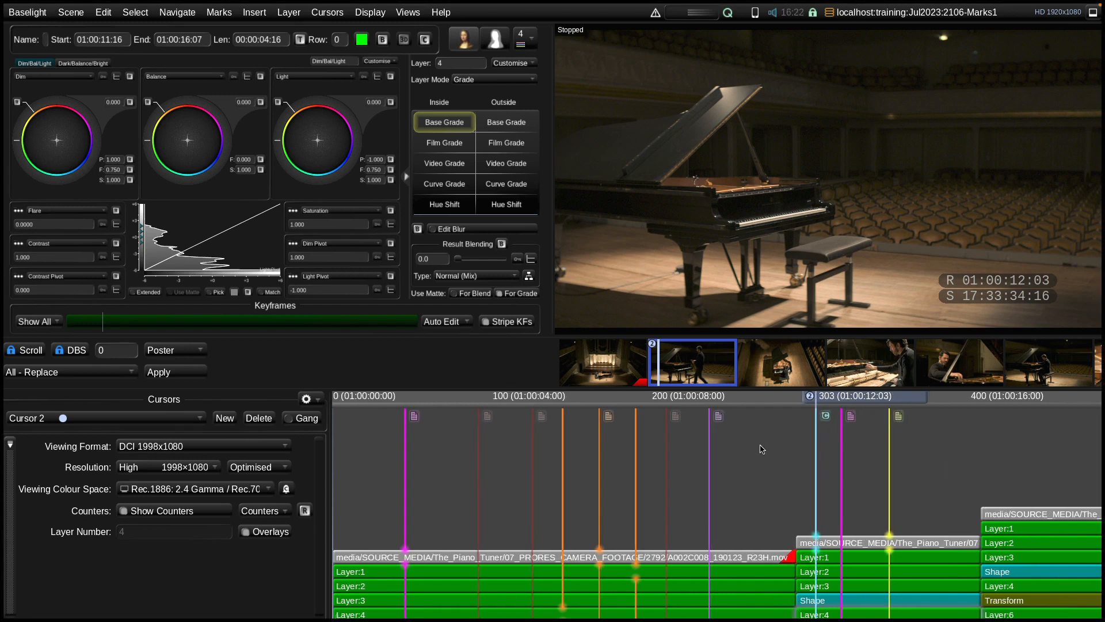
Display all mark note text on the timeline, and turn the note text display off again
right_click(760, 447)
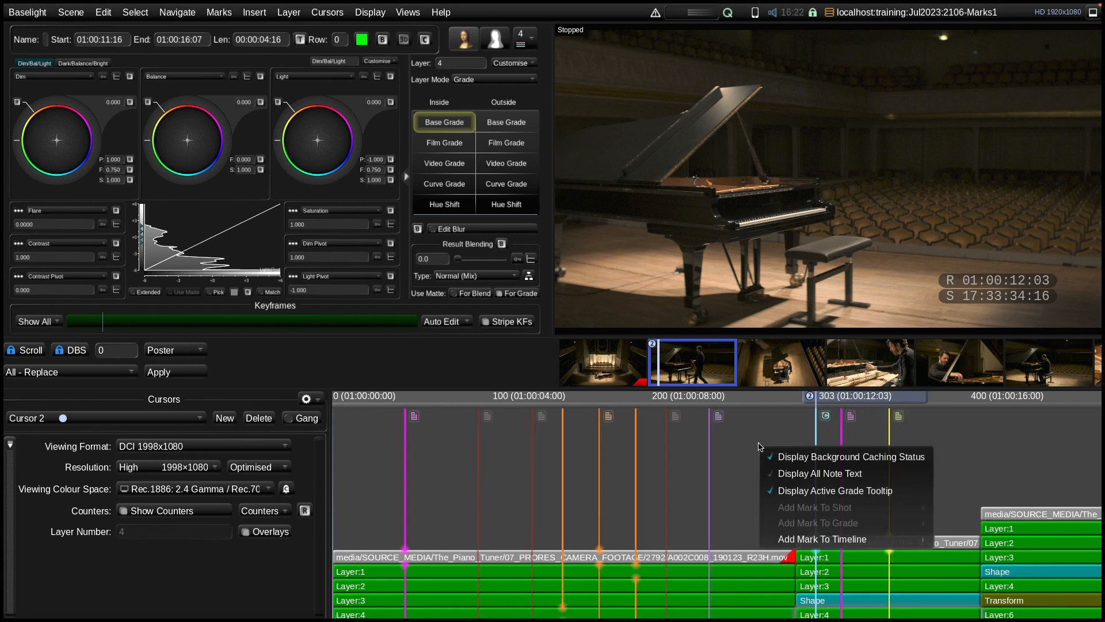
left_click(789, 480)
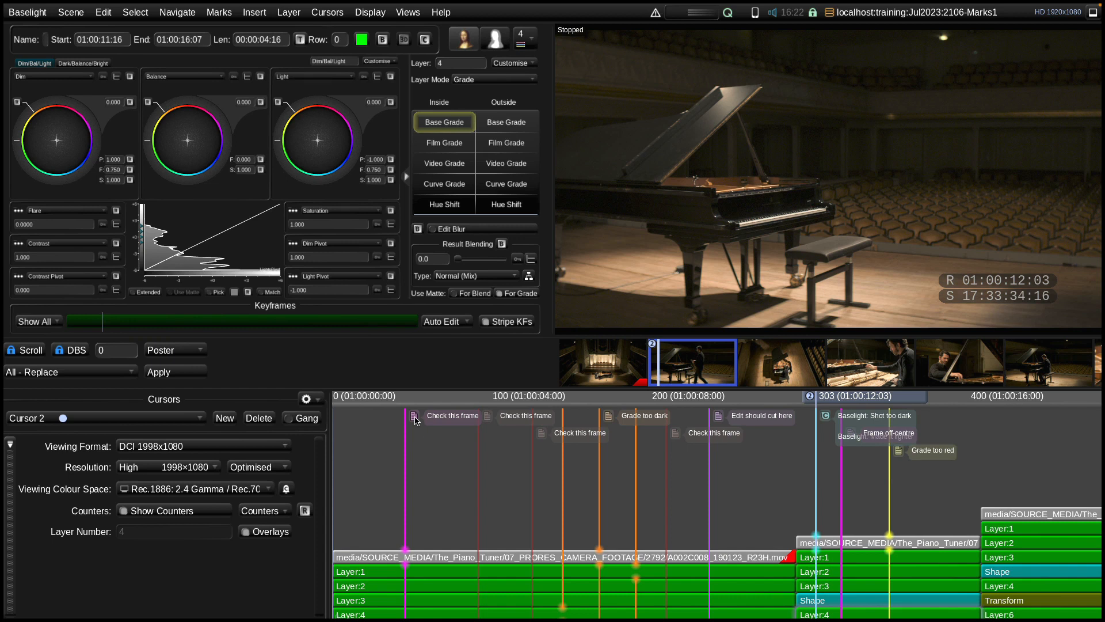
right_click(768, 454)
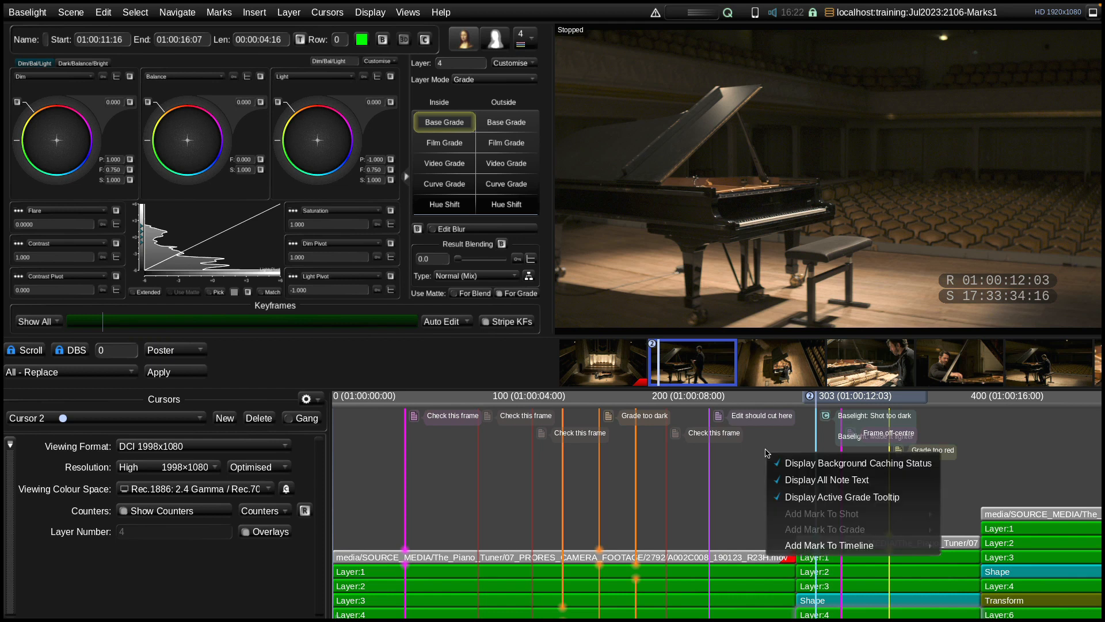
left_click(778, 479)
Move the timeline cursor to 01:00:10:15 and open the Reports view
left_click_drag(854, 403, 794, 406)
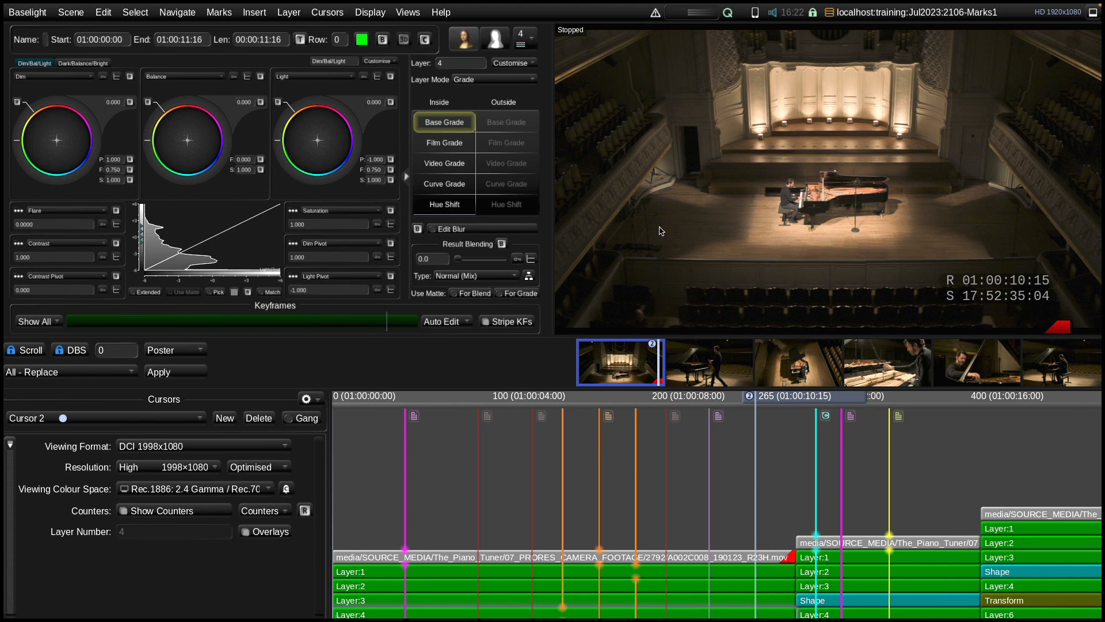
left_click(416, 16)
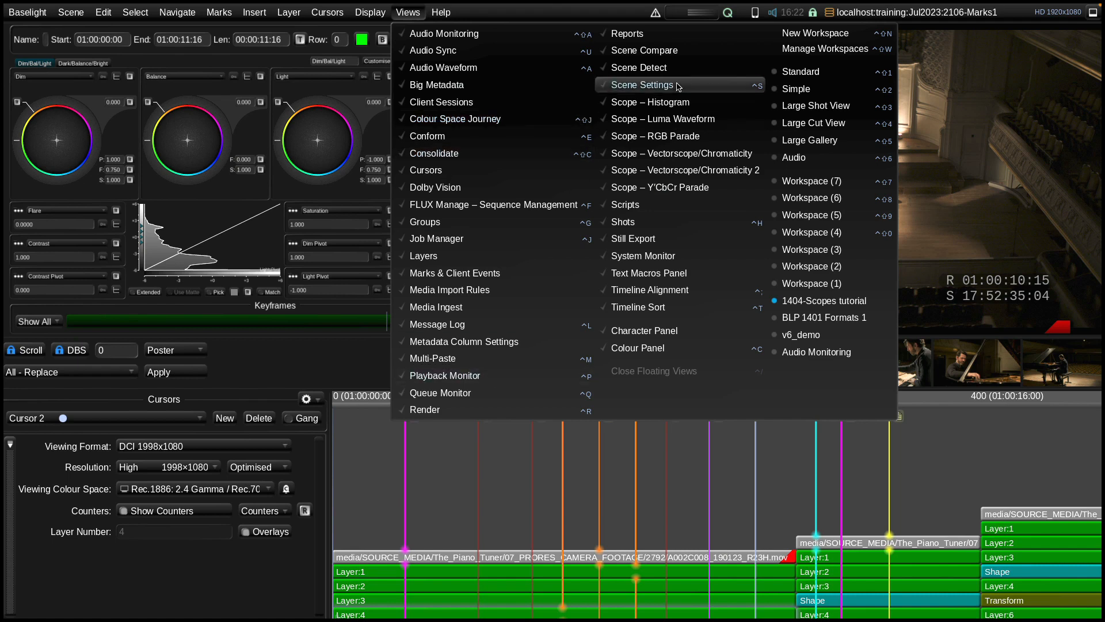
left_click(659, 34)
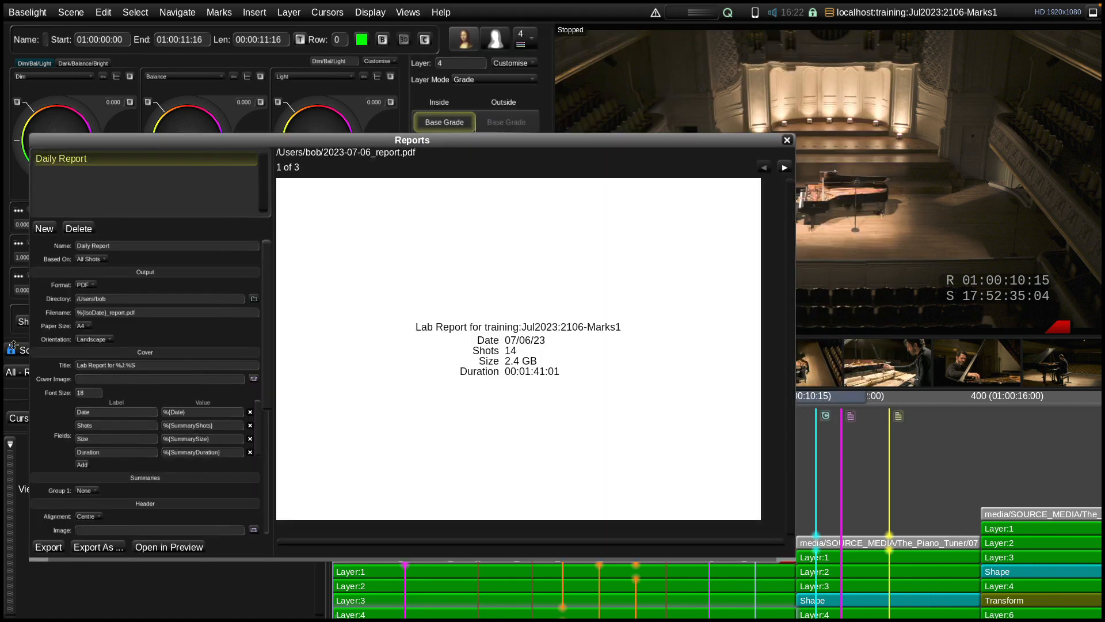
Widen the Daily Report settings area and bring its Content section into view
scroll(162, 448, "down", 2)
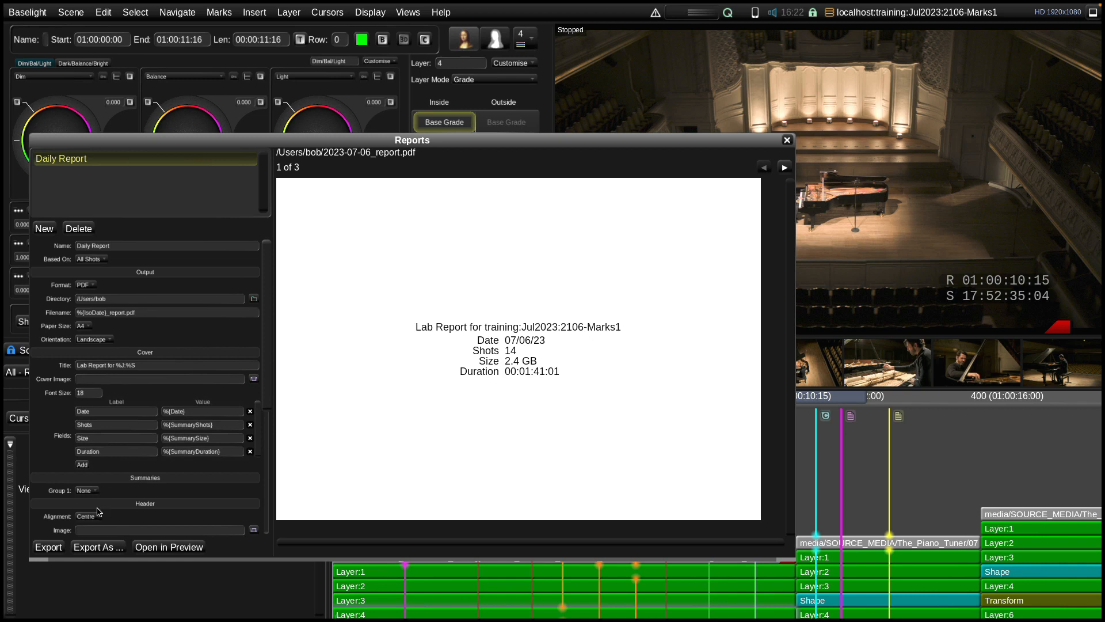
scroll(262, 425, "down", 3)
scroll(260, 425, "down", 10)
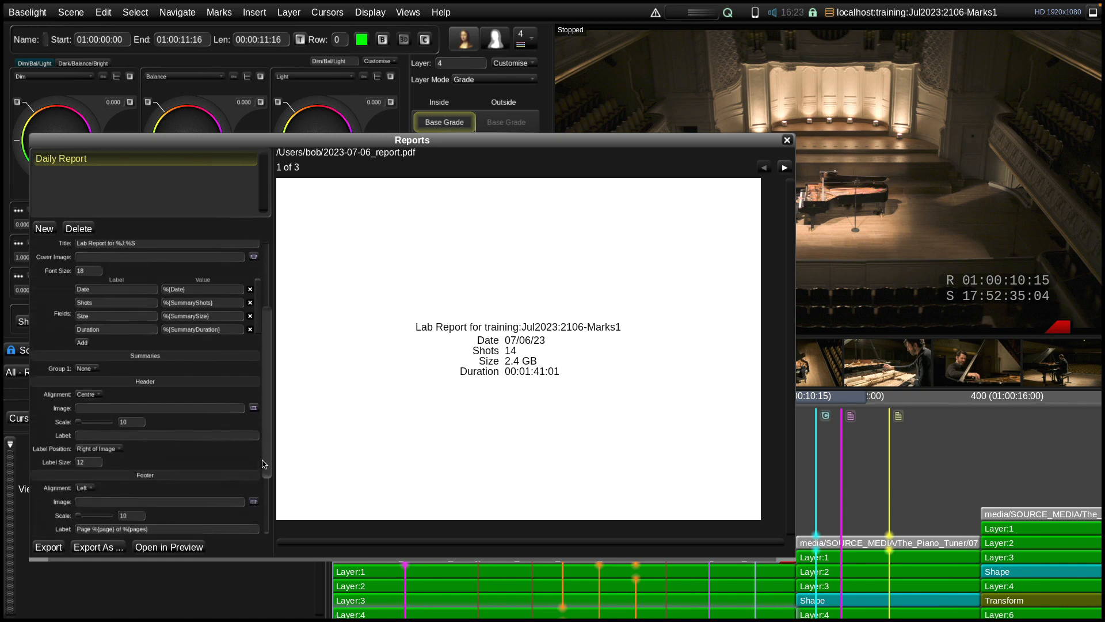
scroll(268, 511, "down", 1)
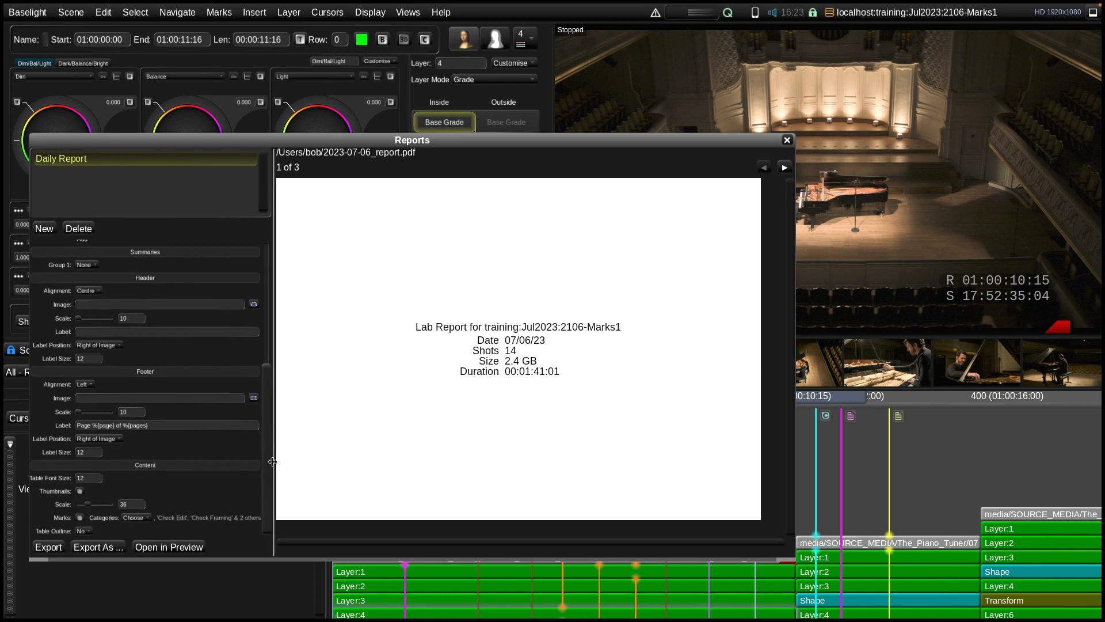
left_click_drag(272, 460, 321, 461)
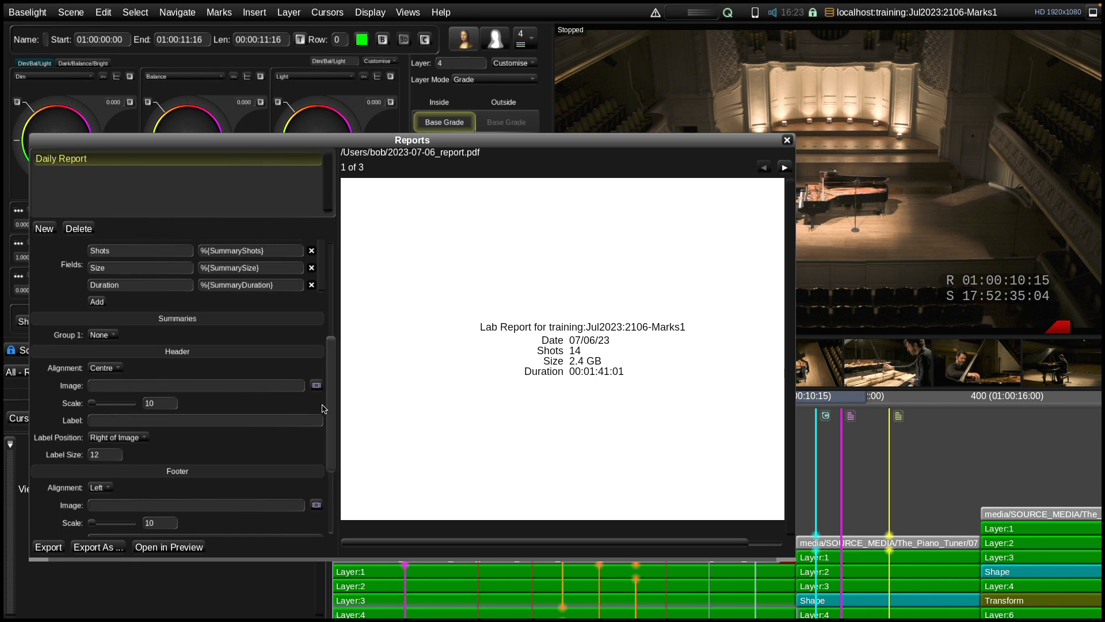
left_click_drag(332, 404, 324, 545)
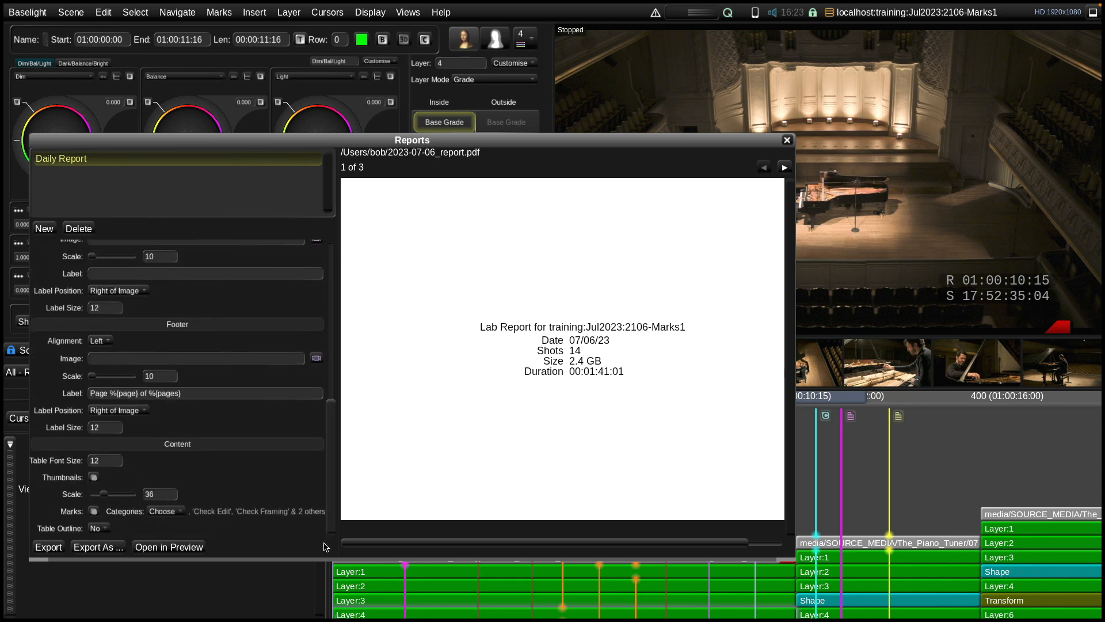
Exclude marks from the Daily Report's content, and include them again
left_click(92, 511)
scroll(141, 507, "down", 3)
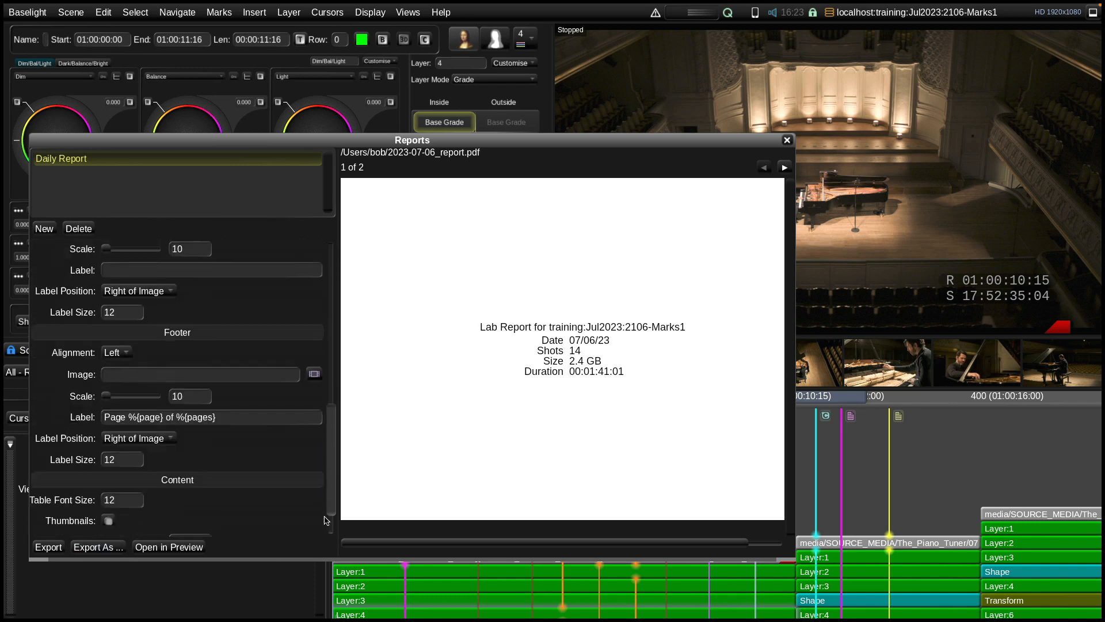
left_click(108, 506)
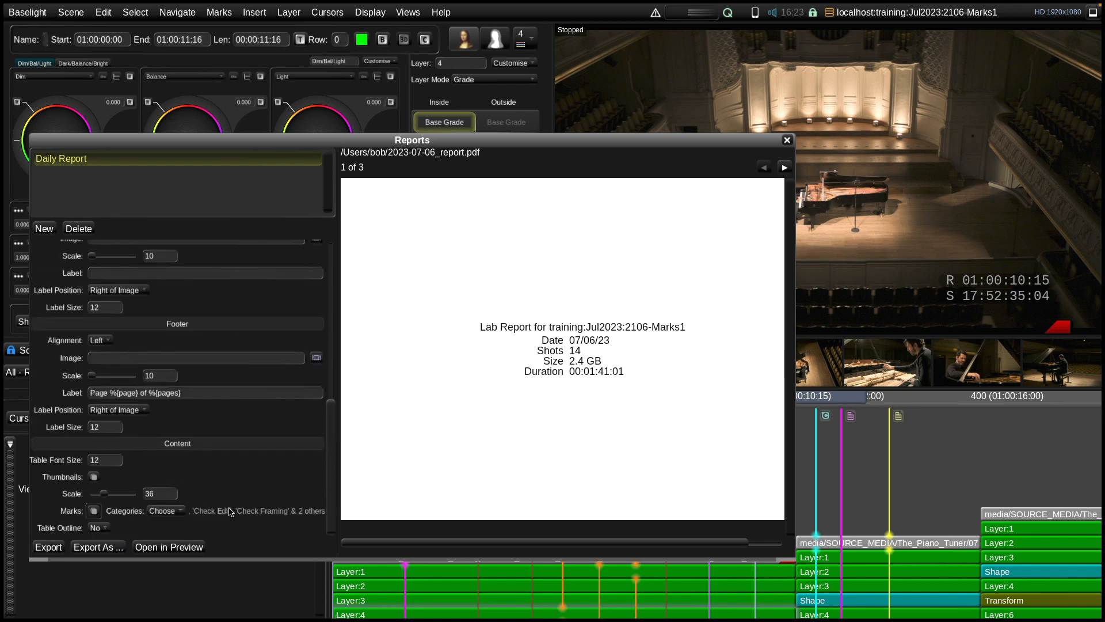
Add For Approval, For Review and NoBypass to the Daily Report's mark categories, and preview the report's second page
left_click(176, 511)
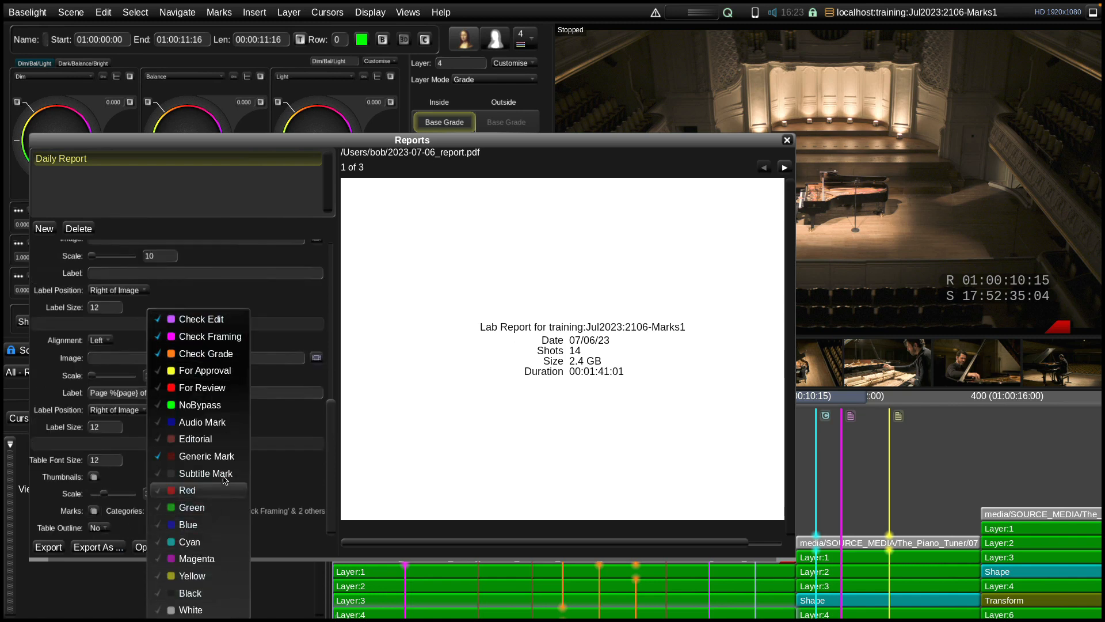
left_click(204, 370)
left_click(196, 389)
left_click(199, 405)
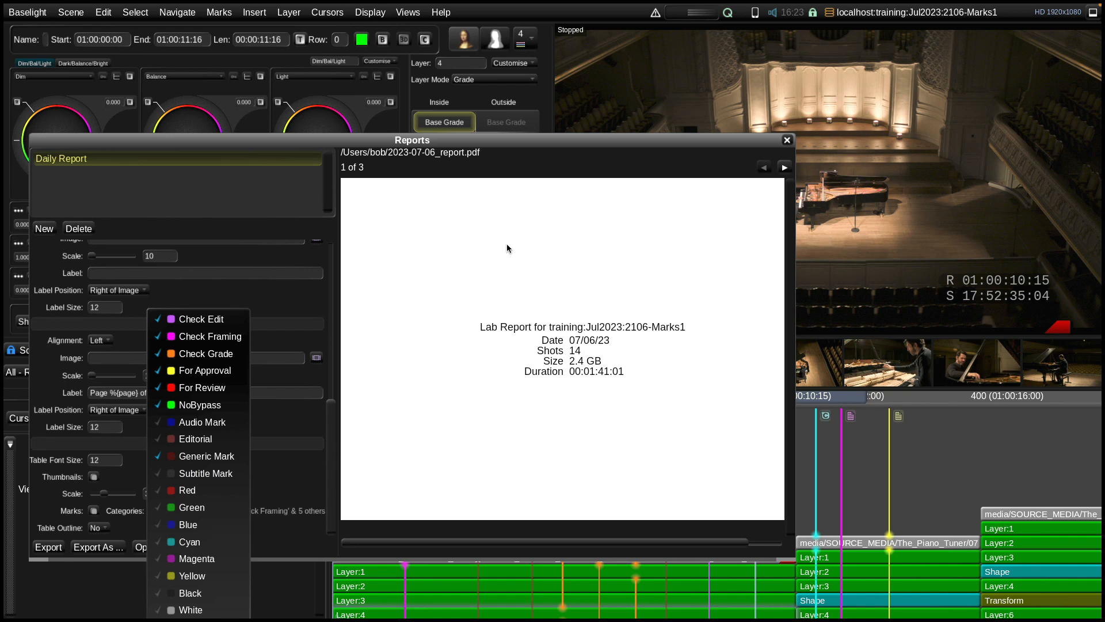
left_click(681, 159)
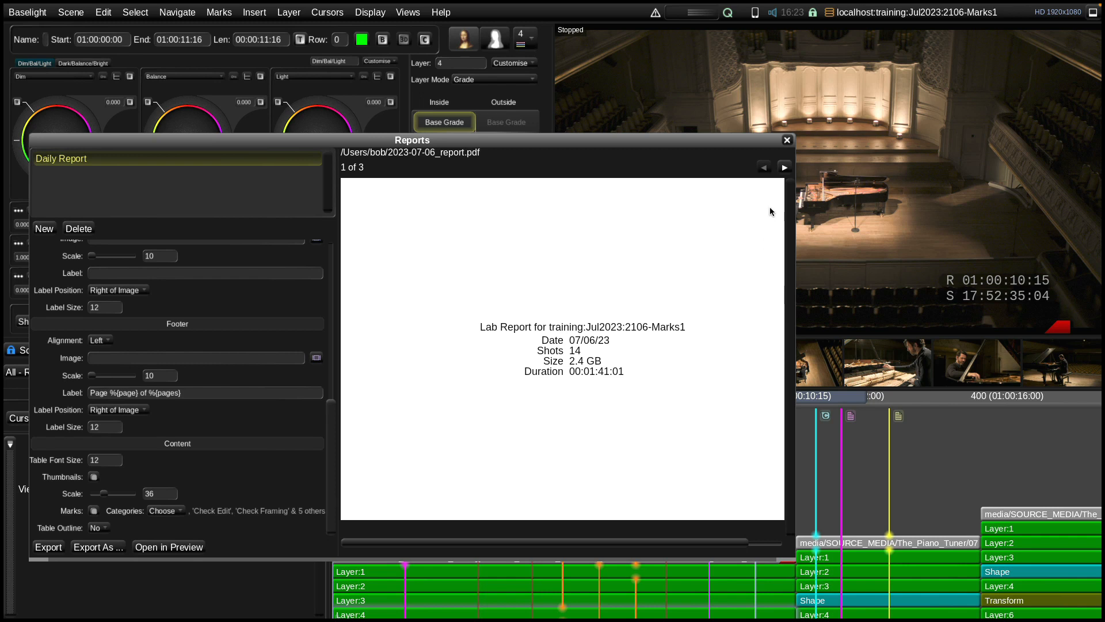
left_click(785, 168)
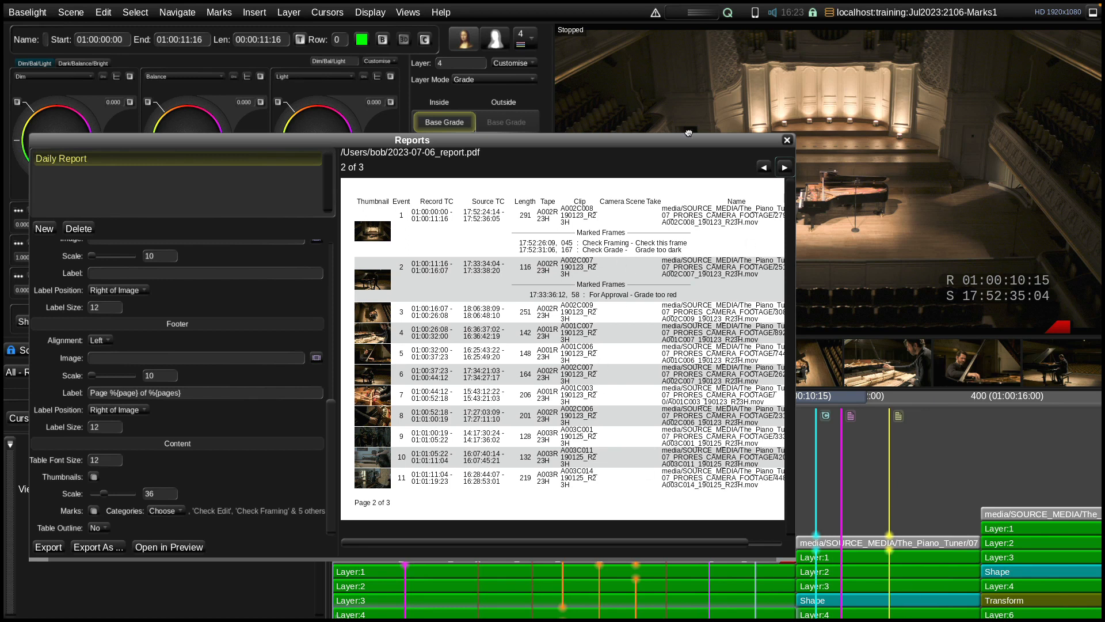
left_click_drag(689, 141, 707, 115)
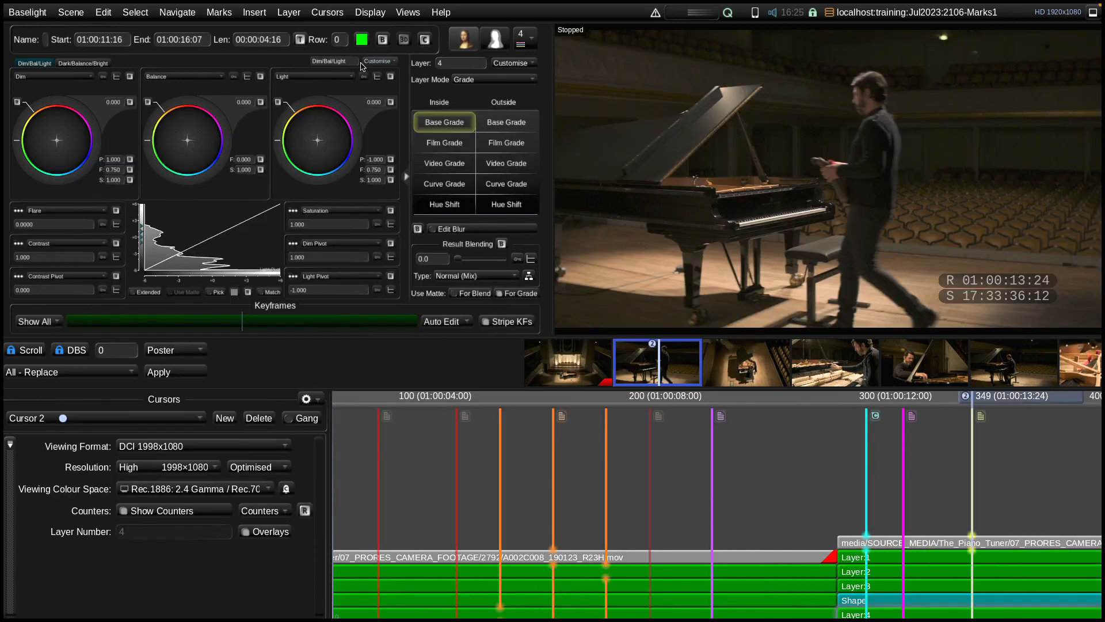
Open the Shots view, choose Export Mark and Shot Data, and close the view again
left_click(407, 15)
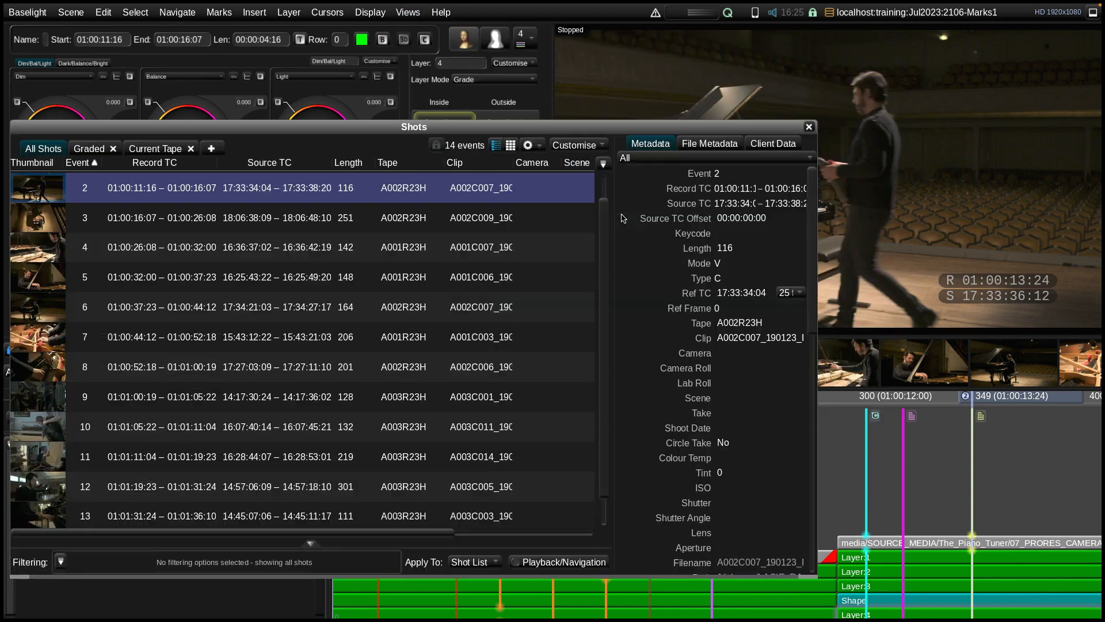
left_click(623, 220)
left_click_drag(560, 128, 571, 125)
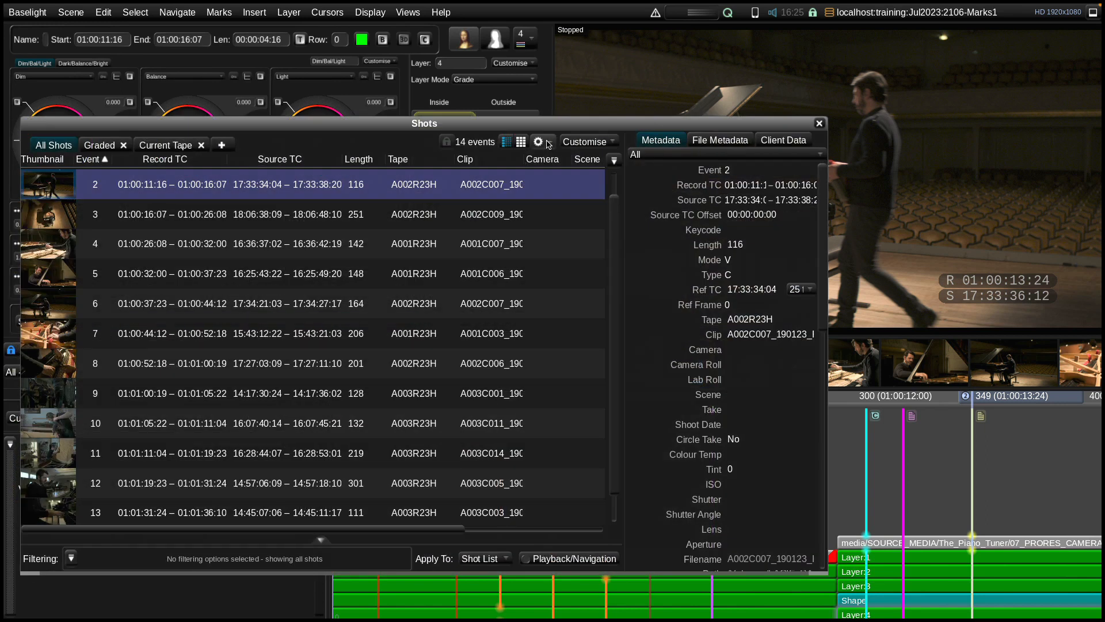
left_click(548, 143)
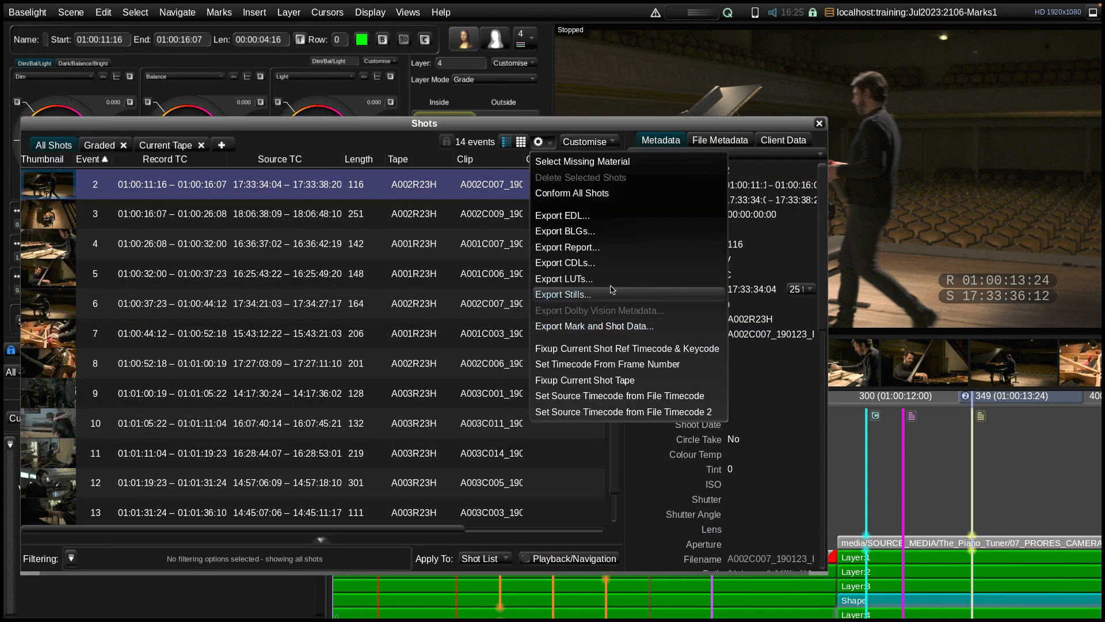
left_click(580, 327)
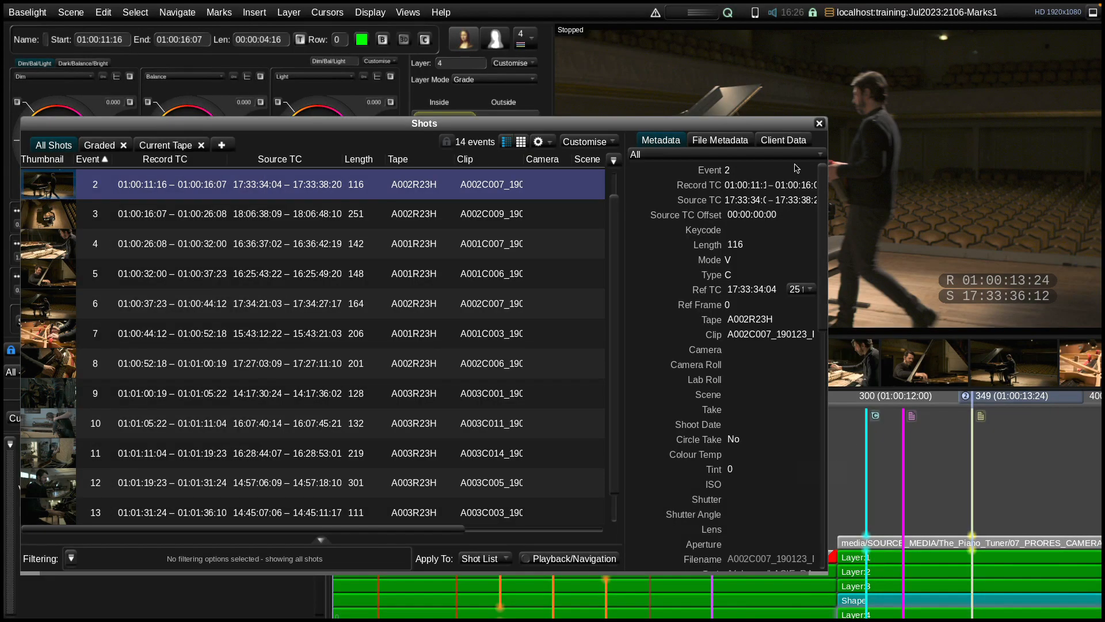
left_click(820, 125)
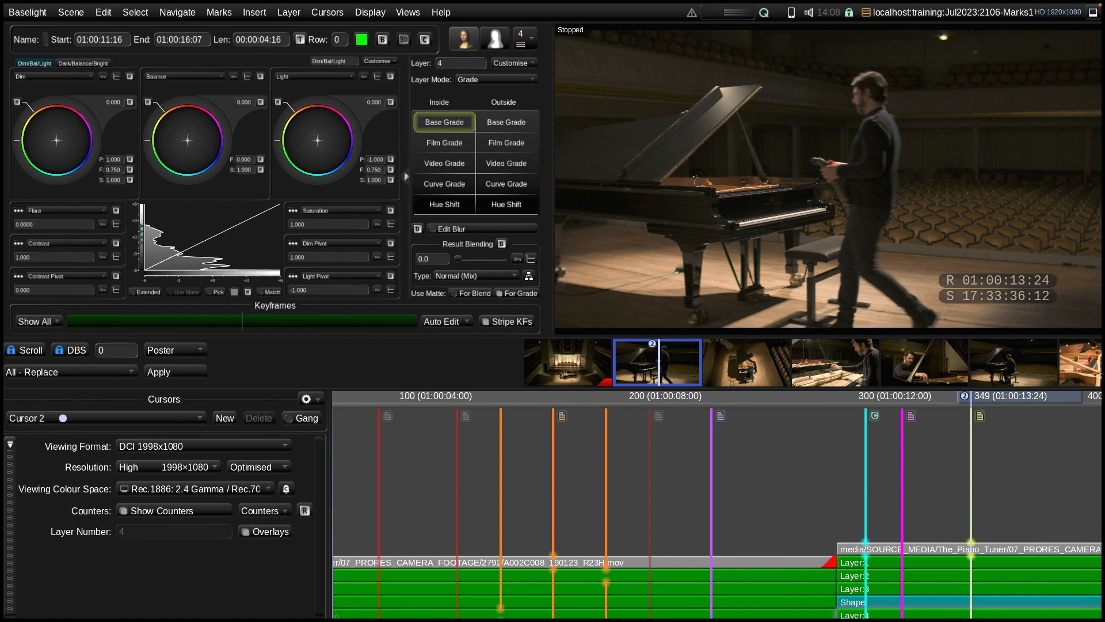
Open the Render view and limit the frames to render to timeline-marked frames in the Generic Mark category
left_click(408, 12)
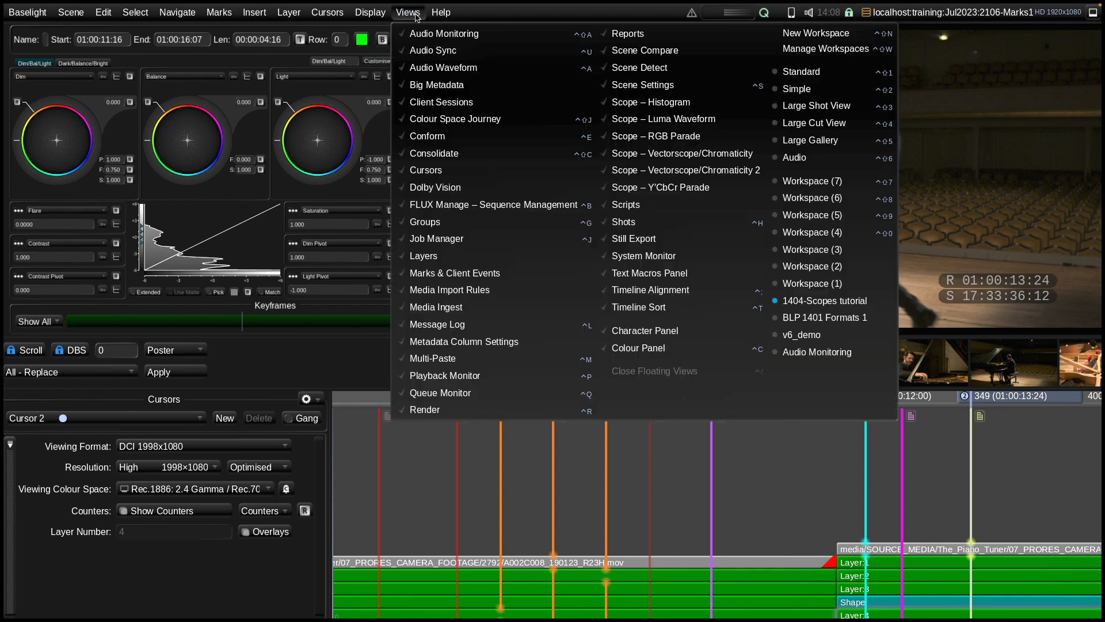
left_click(485, 408)
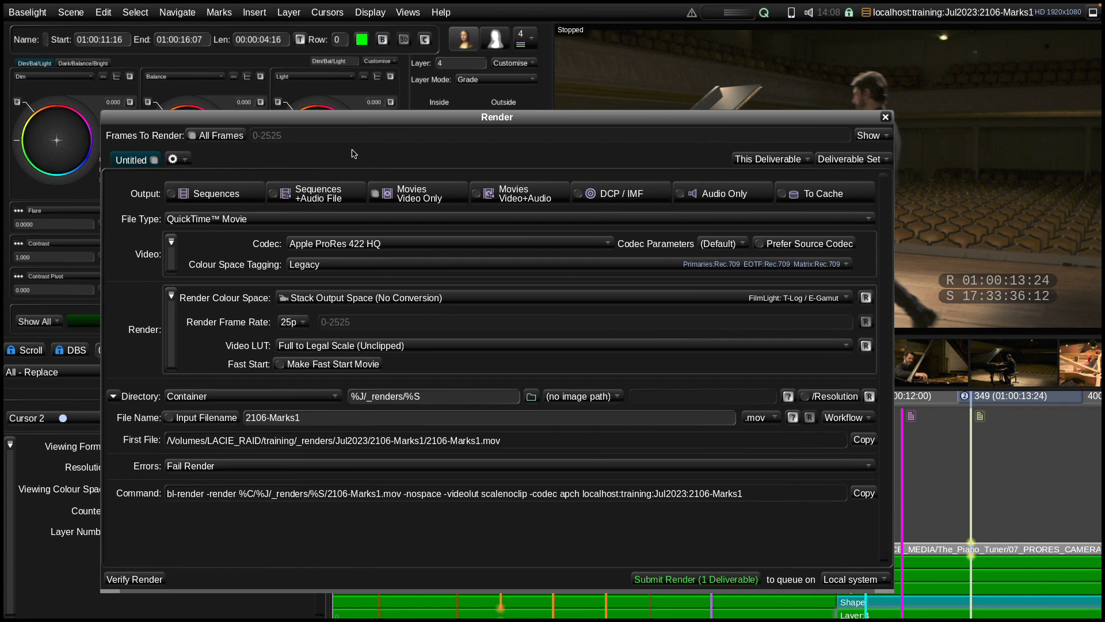
left_click(221, 136)
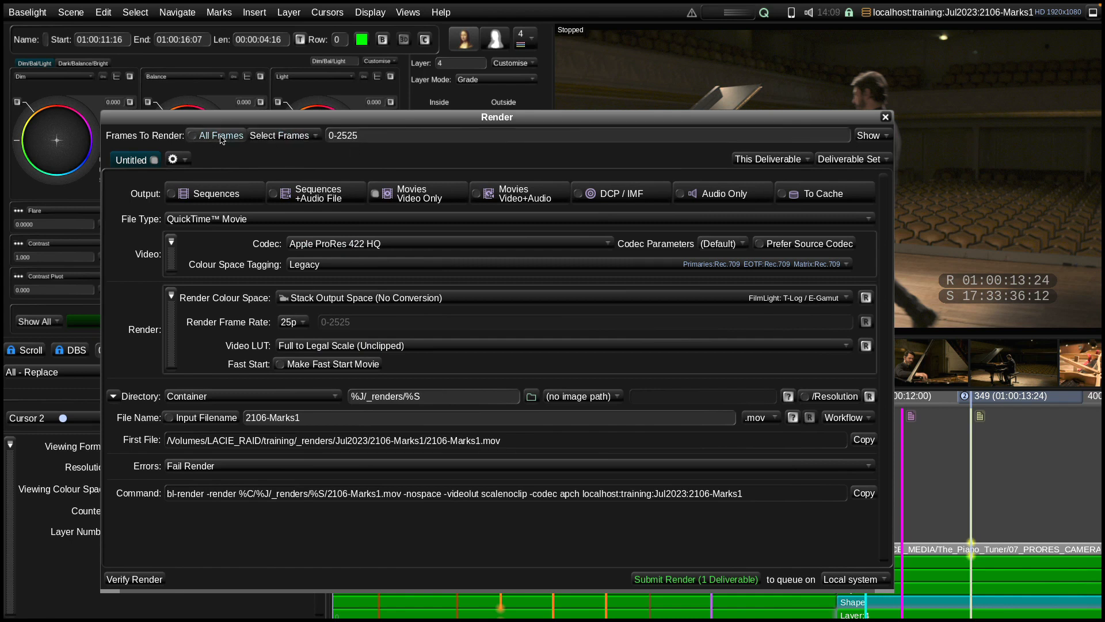
left_click(303, 137)
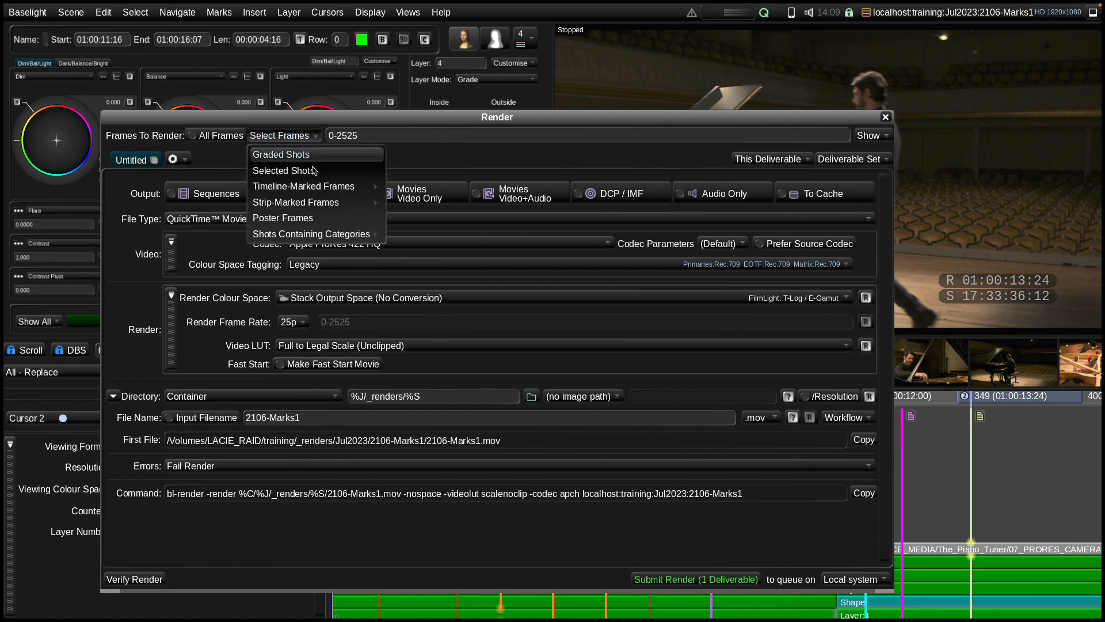
mouse_move(313, 187)
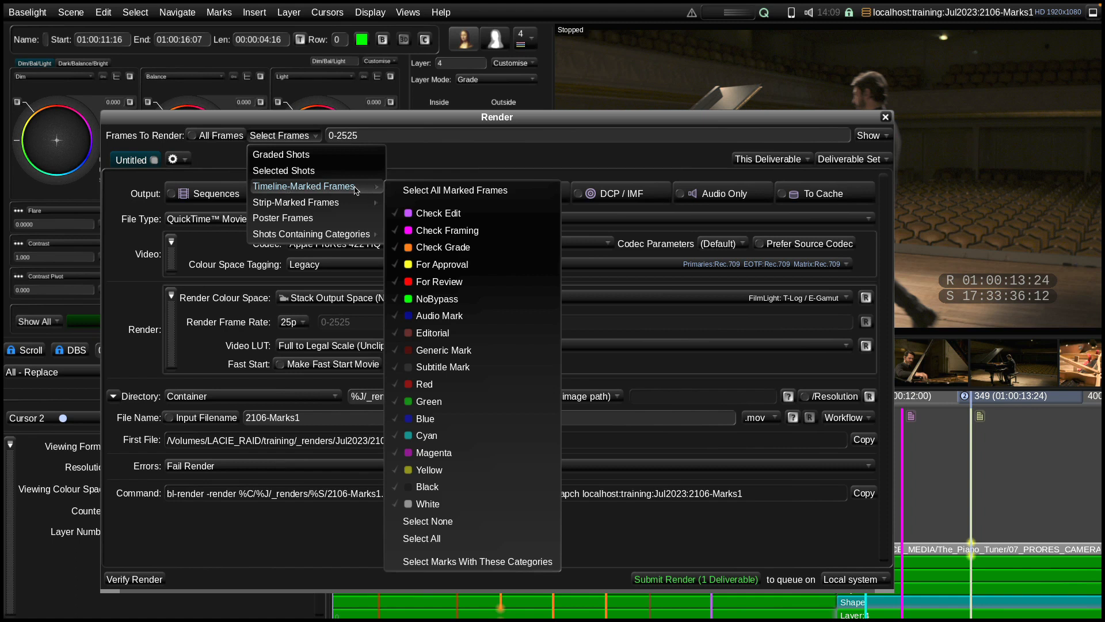
mouse_move(293, 204)
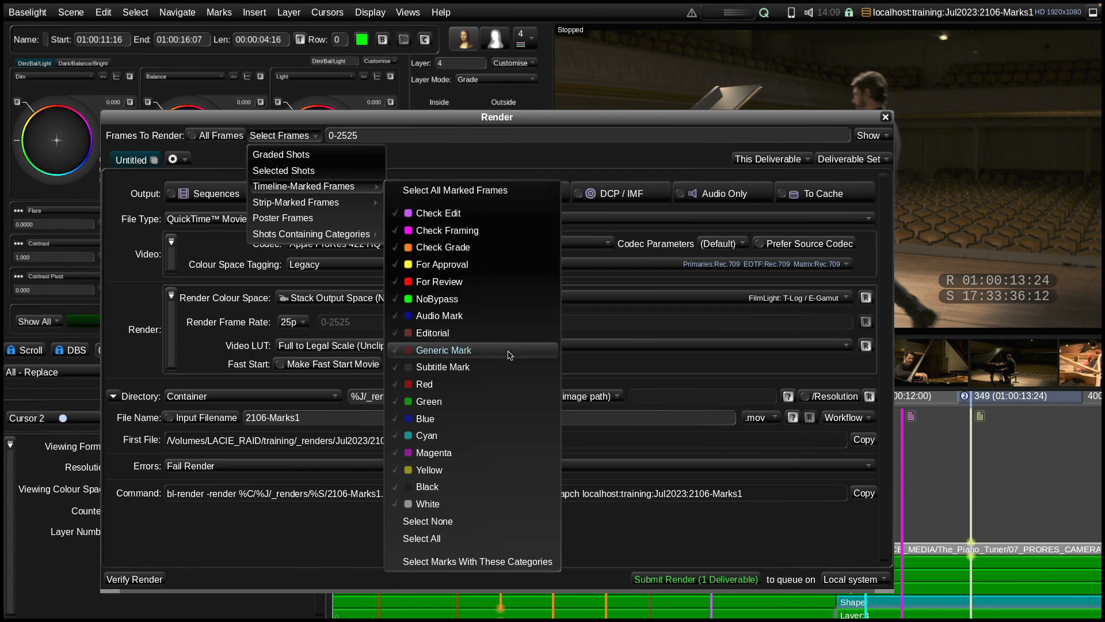
left_click(489, 352)
left_click(529, 561)
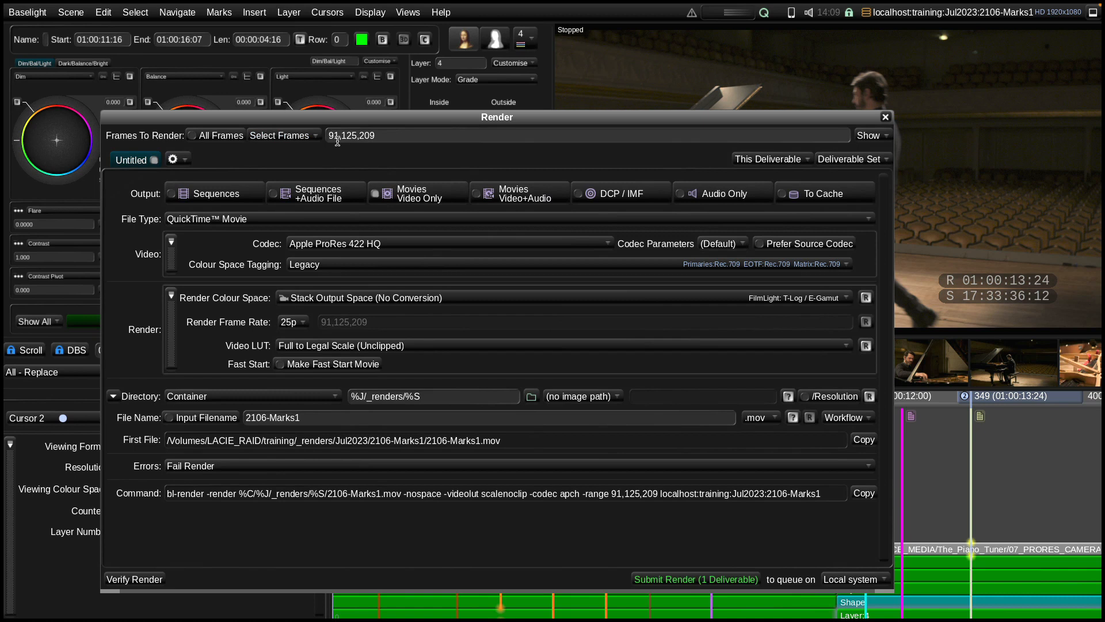
Change the frames to render to the continuous range 125-209 between the last two Generic Marks
left_click_drag(370, 115, 422, 504)
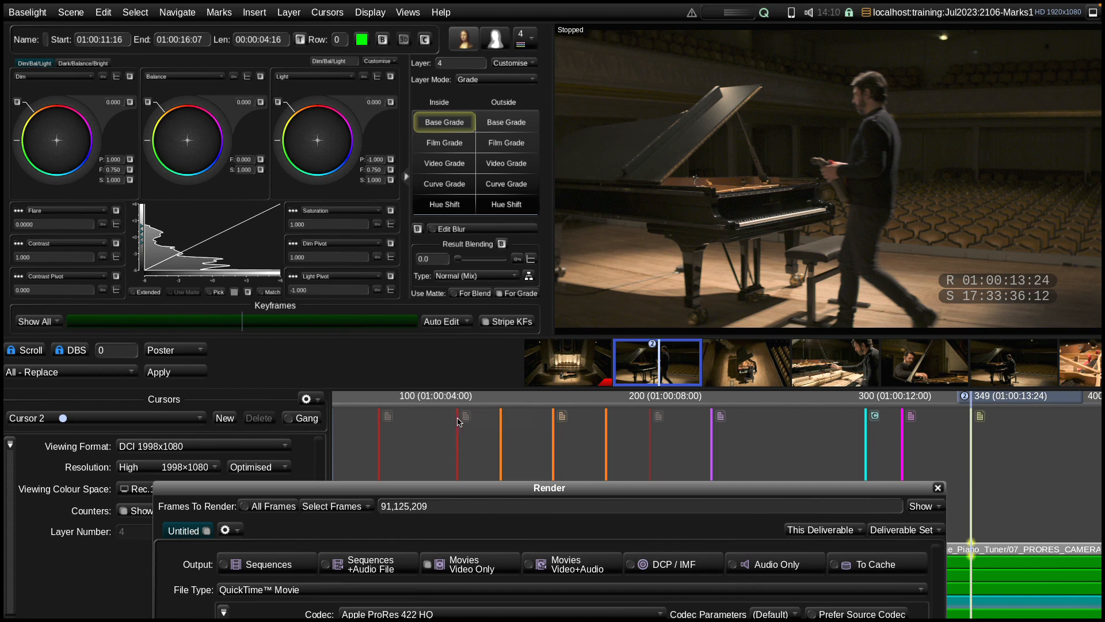
left_click(394, 505)
key("BackSpace")
key("BackSpace")
key("BackSpace")
left_click_drag(401, 508, 397, 508)
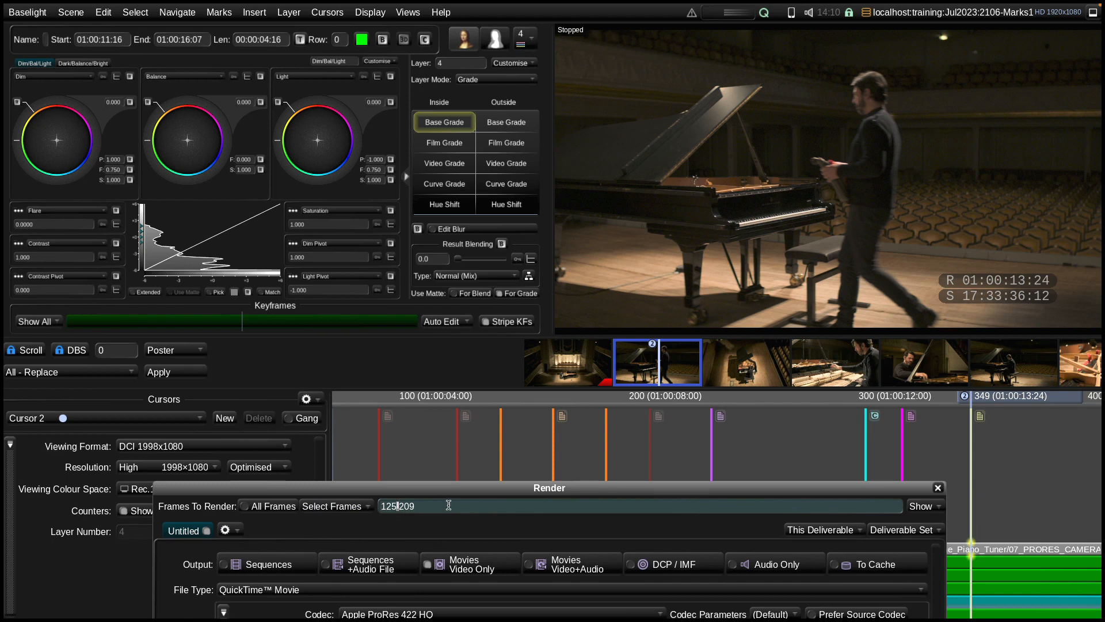
type("-")
left_click_drag(448, 488, 456, 458)
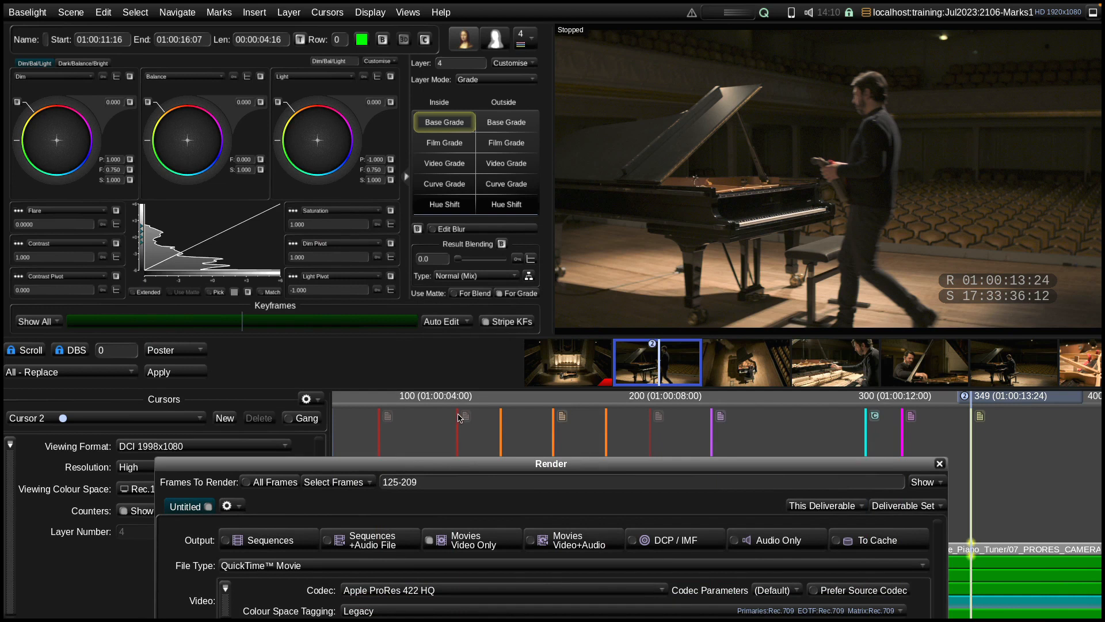
left_click_drag(569, 464, 543, 99)
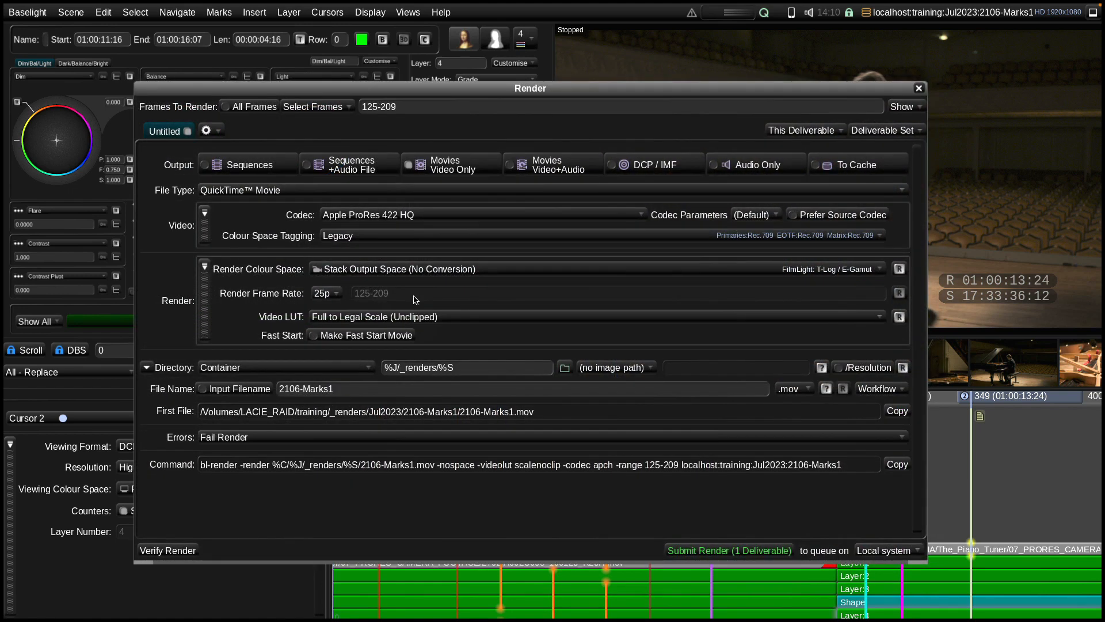
Set the frames to render to strip-marked frames in the Check Grade category only, excluding Generic Mark
left_click_drag(478, 91, 478, 449)
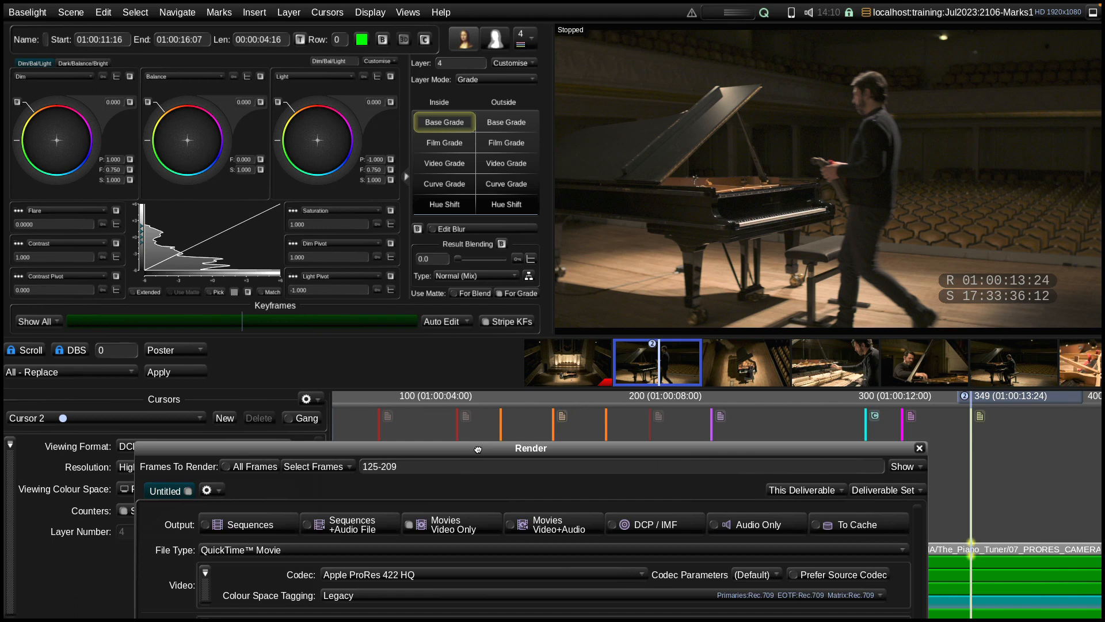
left_click(328, 467)
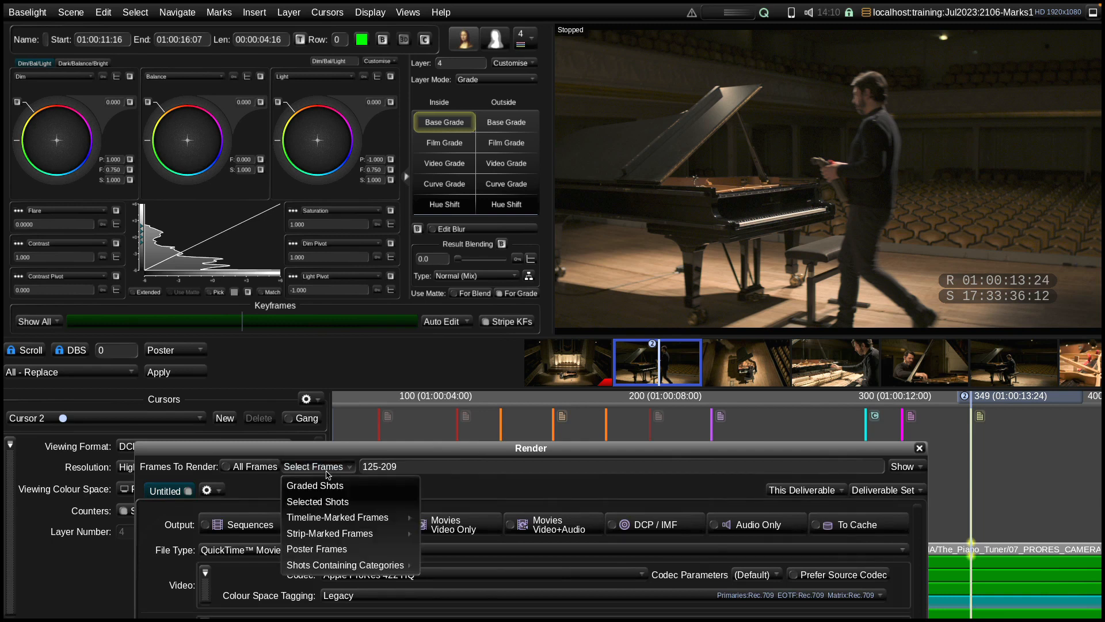
mouse_move(350, 518)
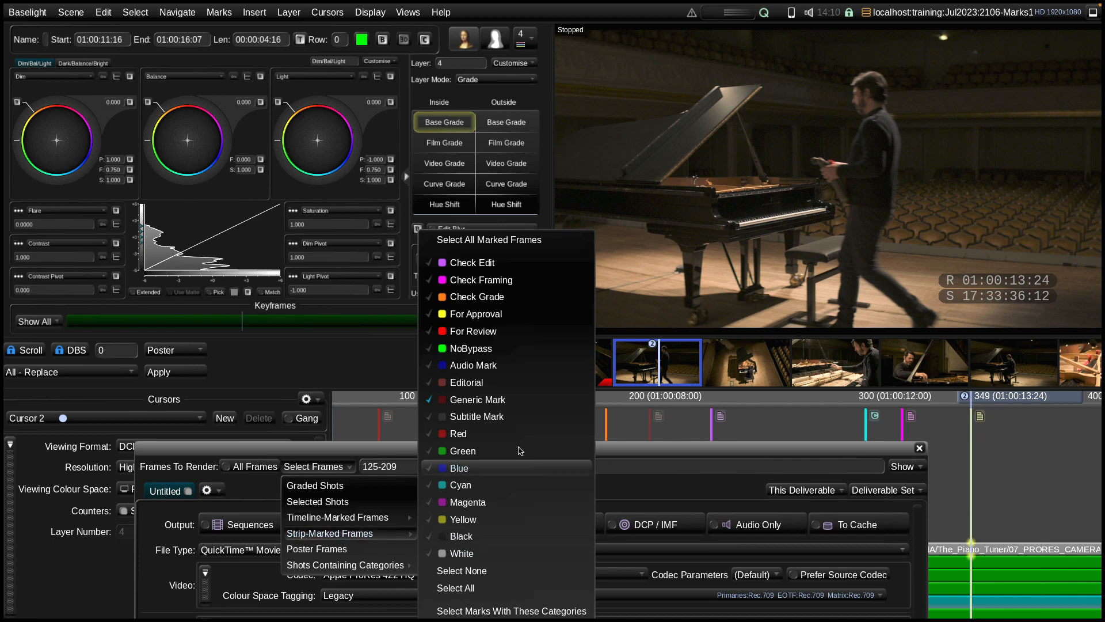
left_click(489, 296)
left_click(495, 400)
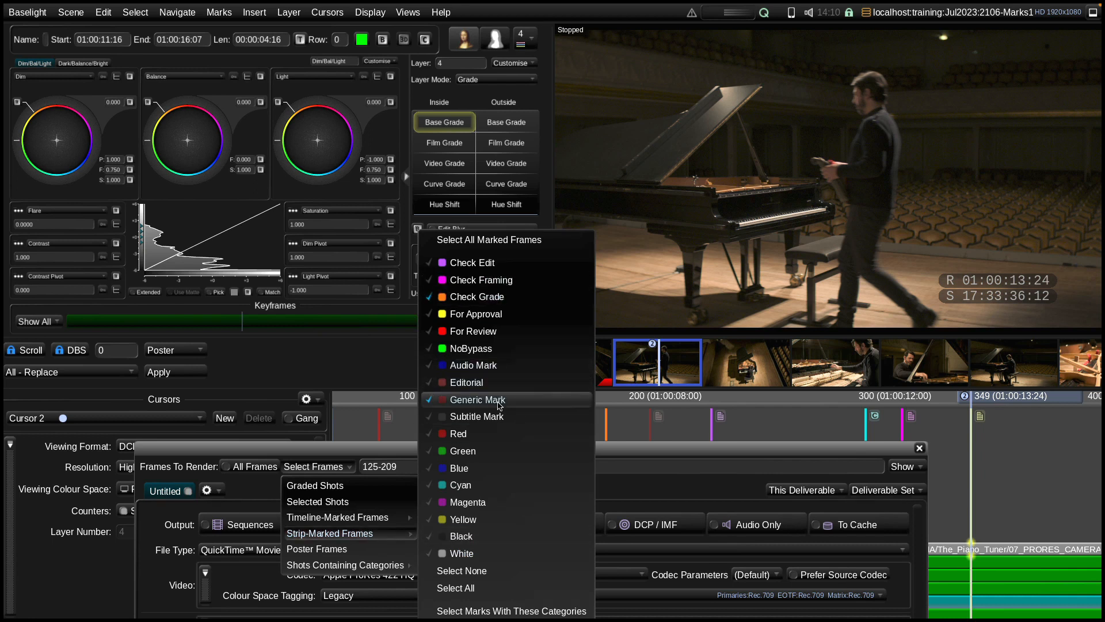
left_click(554, 611)
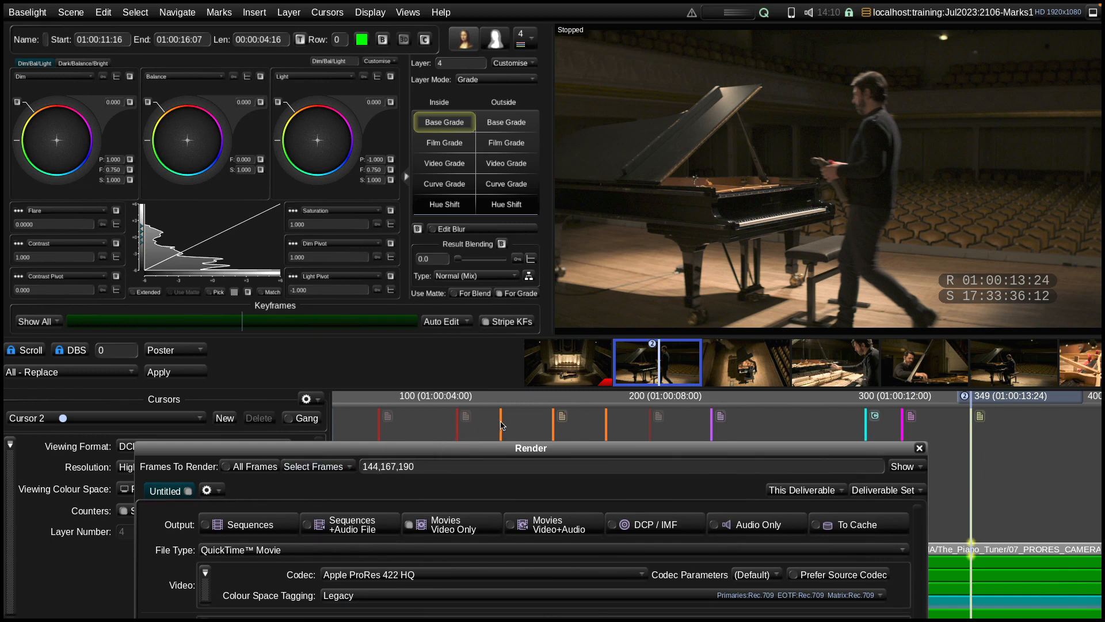
Set the render output to an image sequence with JPEG as file type, and close the Render view
left_click(444, 449)
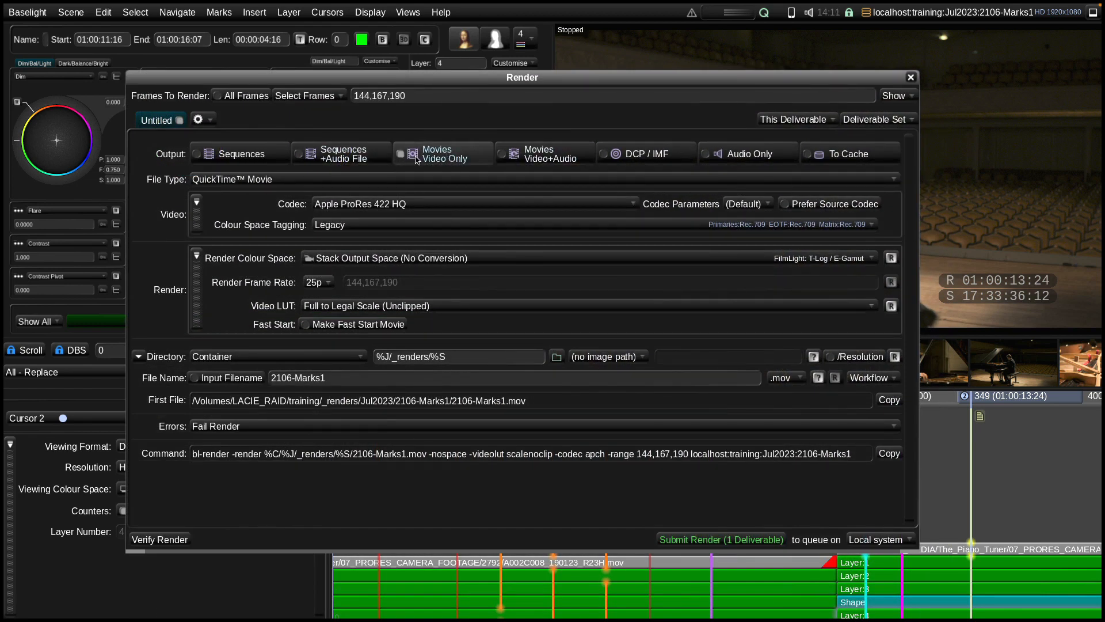
left_click(253, 153)
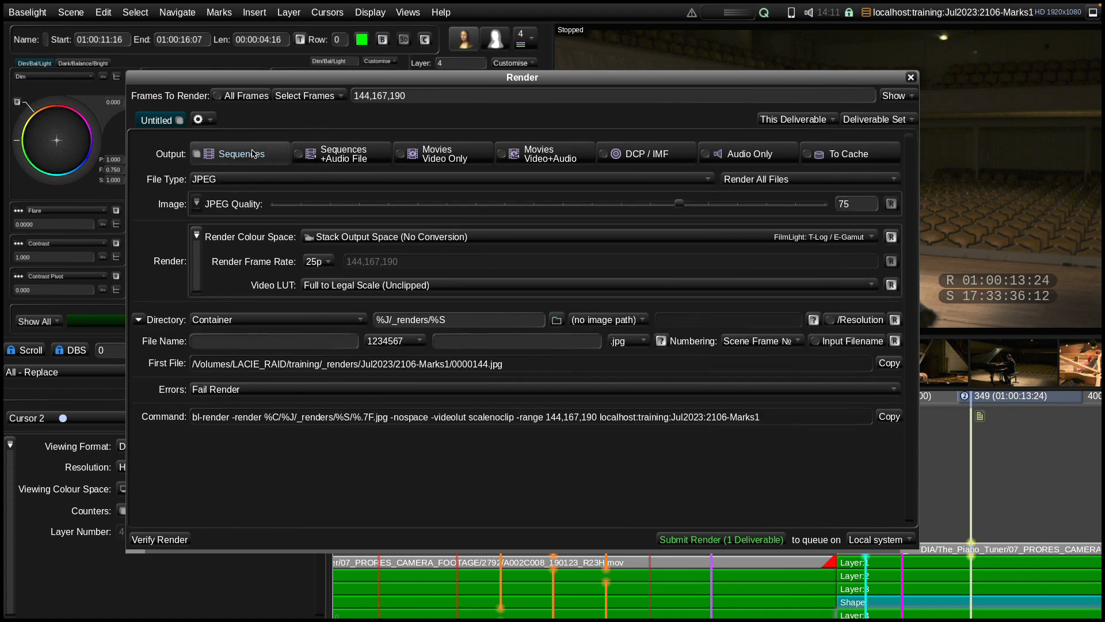
left_click(332, 180)
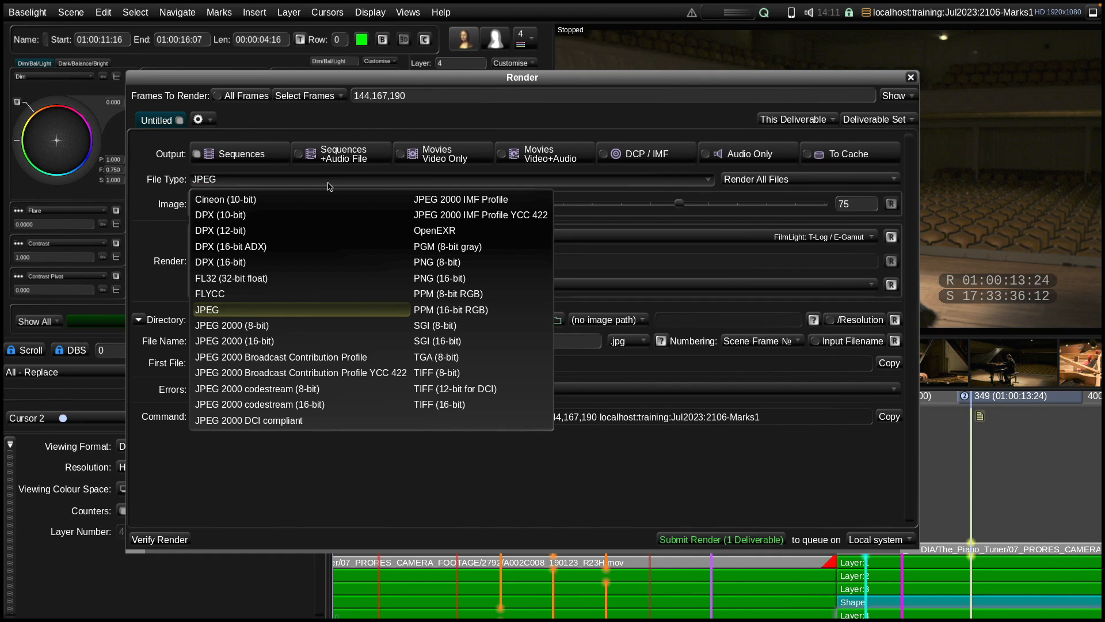
left_click(329, 181)
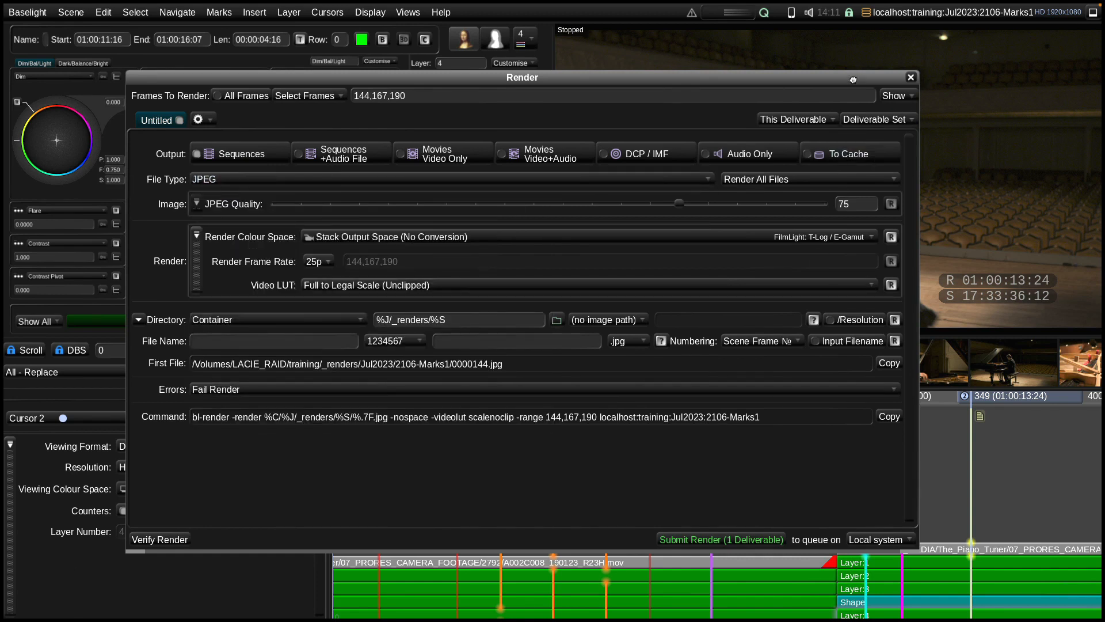
left_click(910, 77)
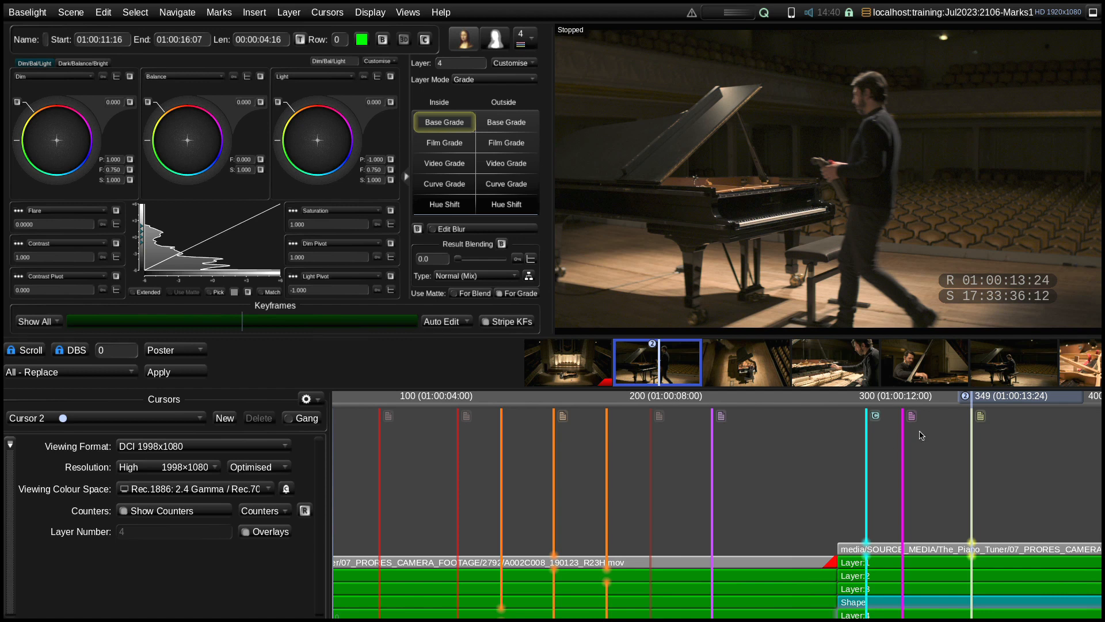
Run Scene Detect on the first shot in the timeline, applied to Current Shot with the Multi-frame algorithm
mouse_move(463, 419)
left_click(412, 18)
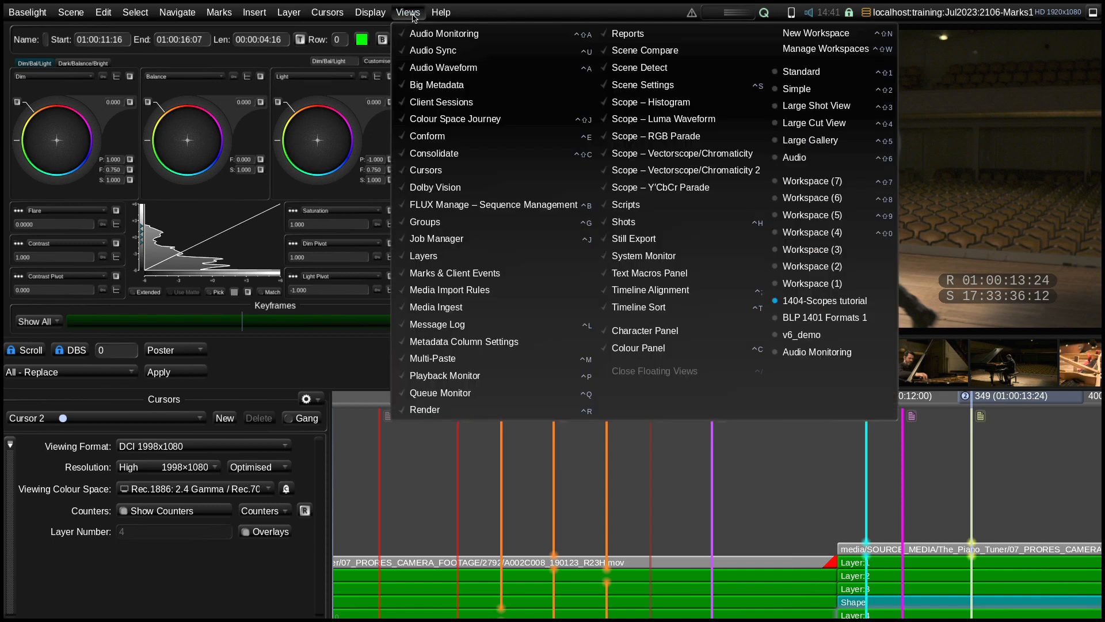
left_click(682, 68)
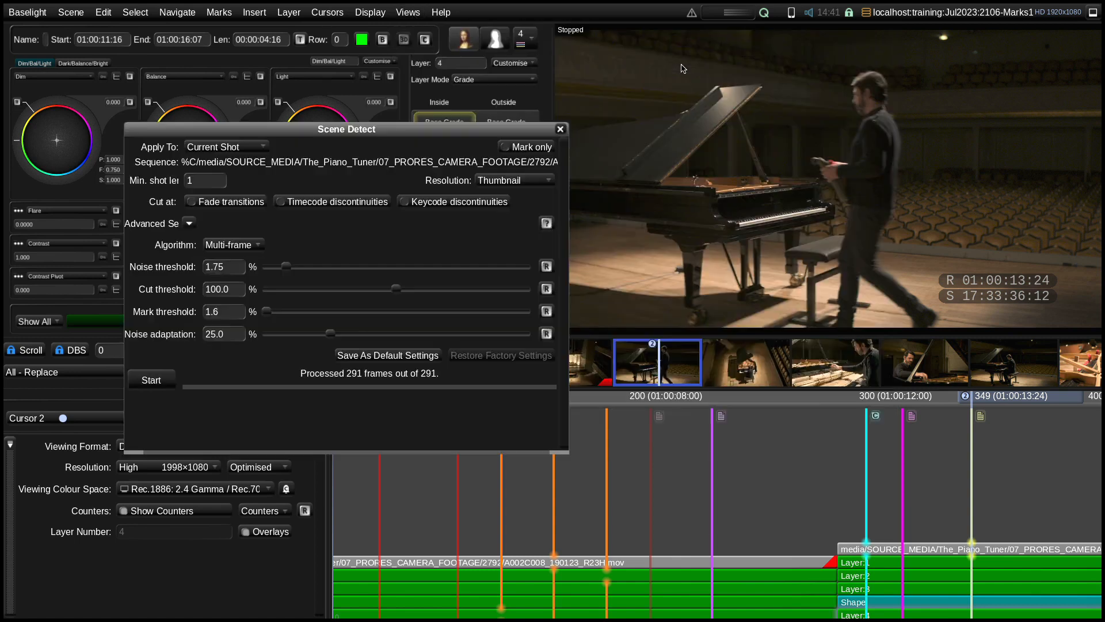
left_click(496, 560)
left_click(151, 380)
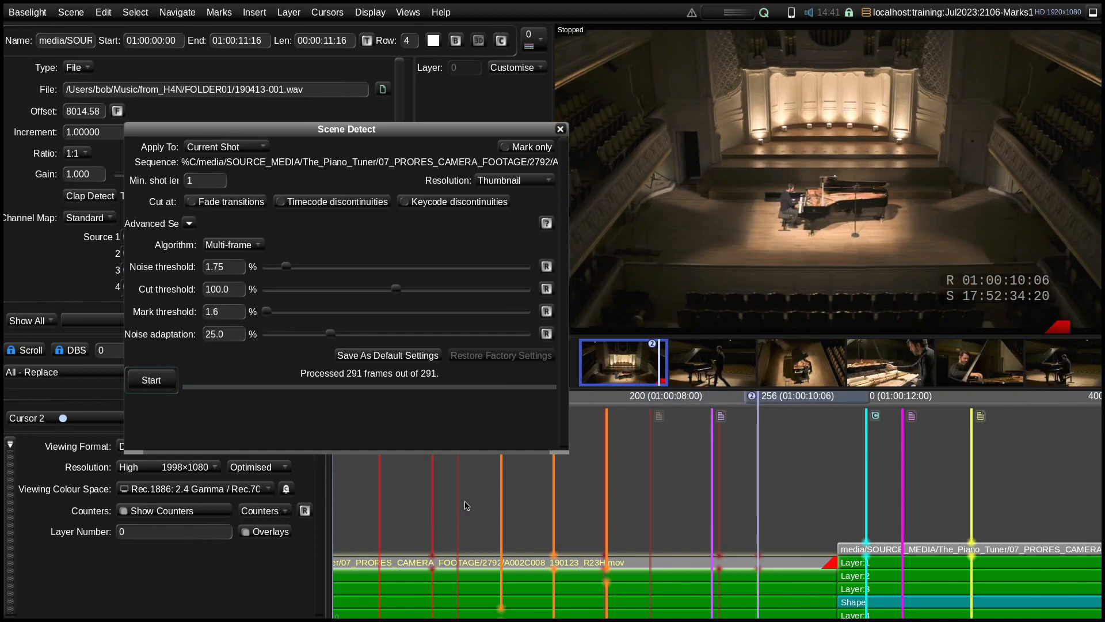
Close Scene Detect and filter out all listed mark categories in the Marks & Client Events view to isolate the Scene Detect marks
left_click(561, 131)
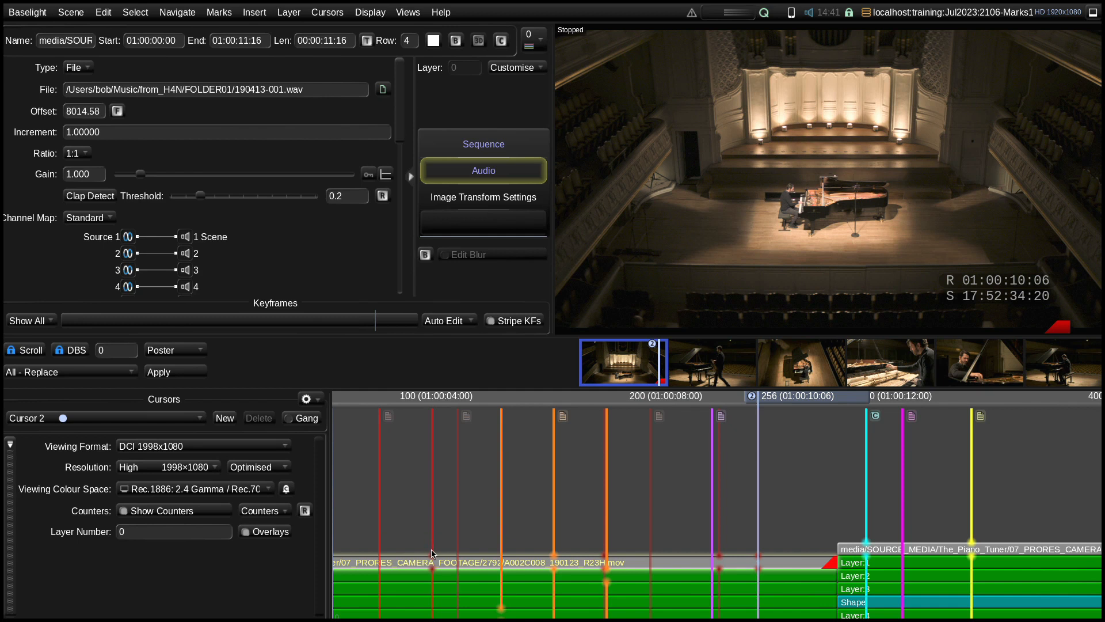
left_click(432, 511)
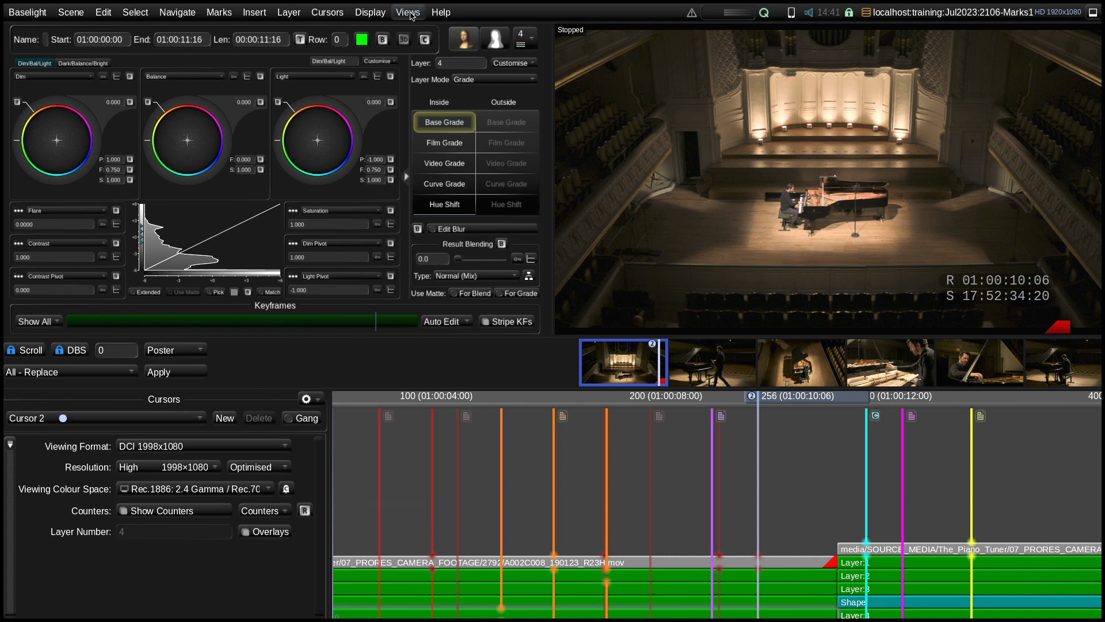
left_click(408, 13)
left_click(483, 274)
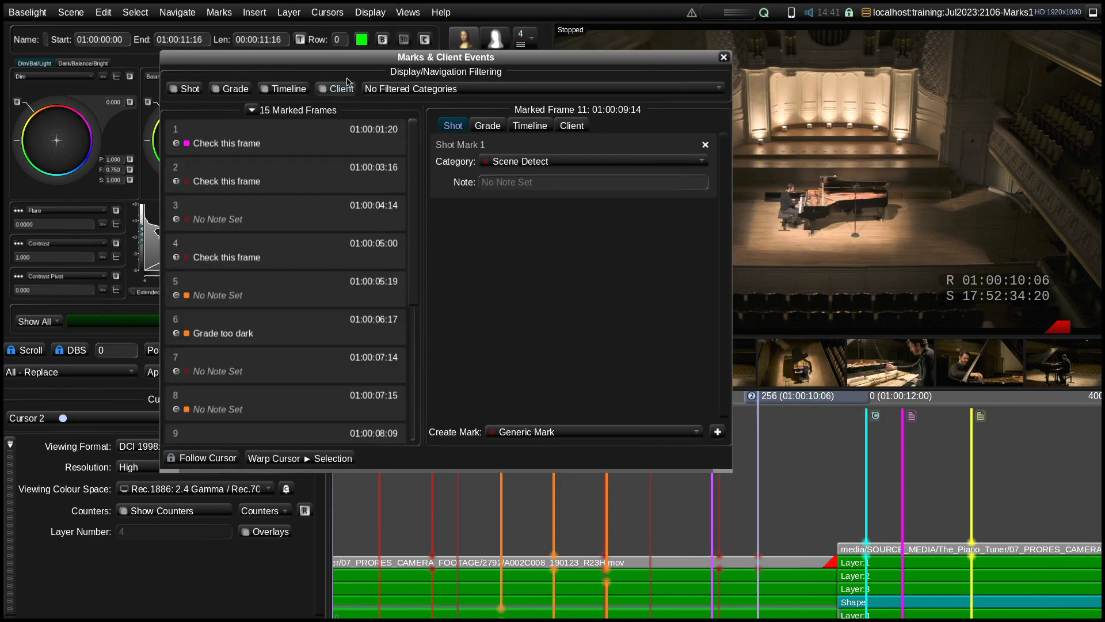
left_click(391, 89)
left_click(402, 423)
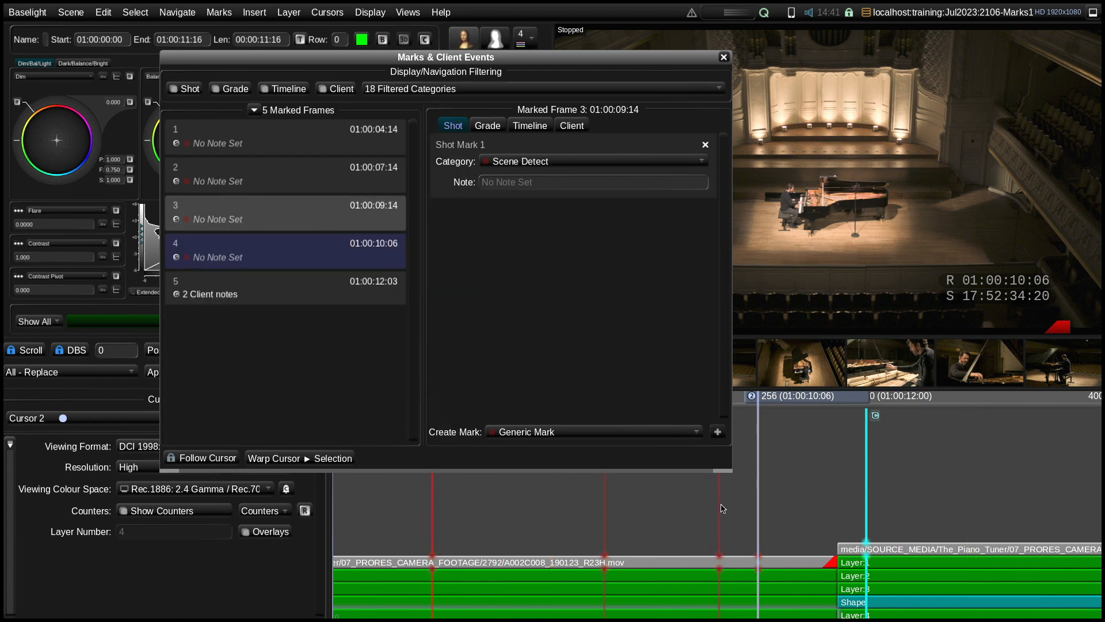
Restore the display of all mark categories and close the Marks & Client Events view
left_click(429, 88)
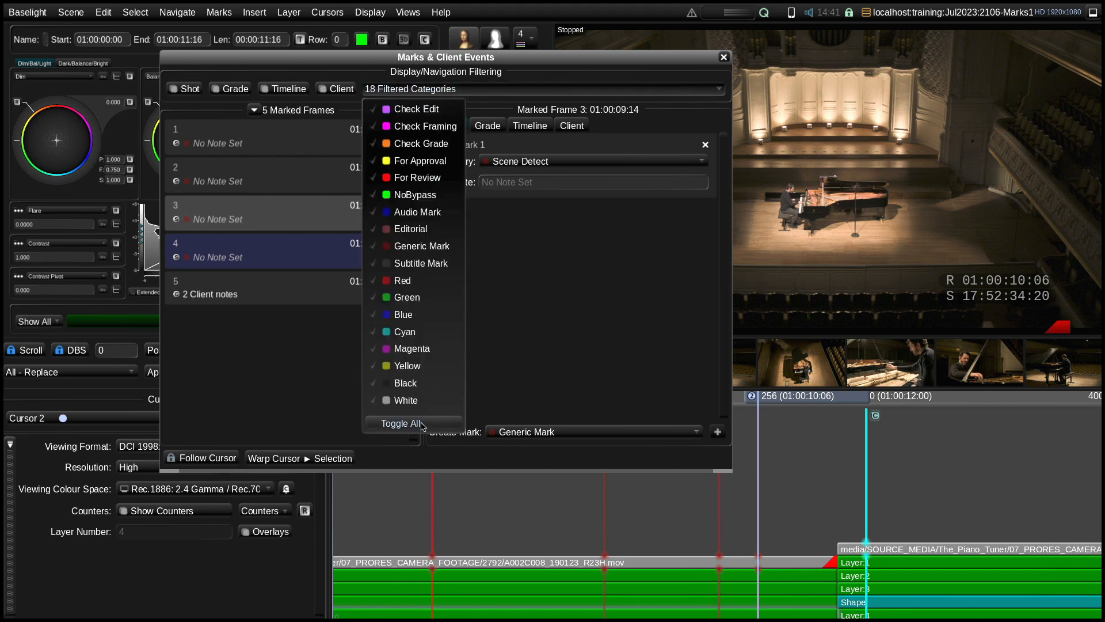
left_click(422, 424)
left_click(724, 58)
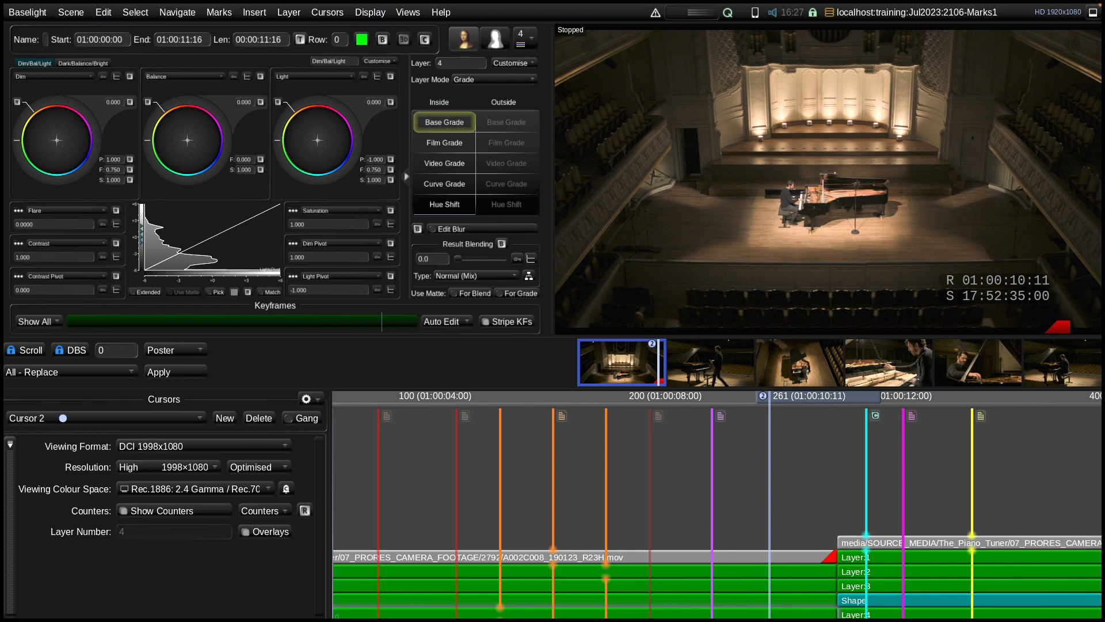
Open the recent scene 2106-Marks_fromAAF and choose Piano_Edit1_with_marks.aaf as its conform source
left_click(77, 13)
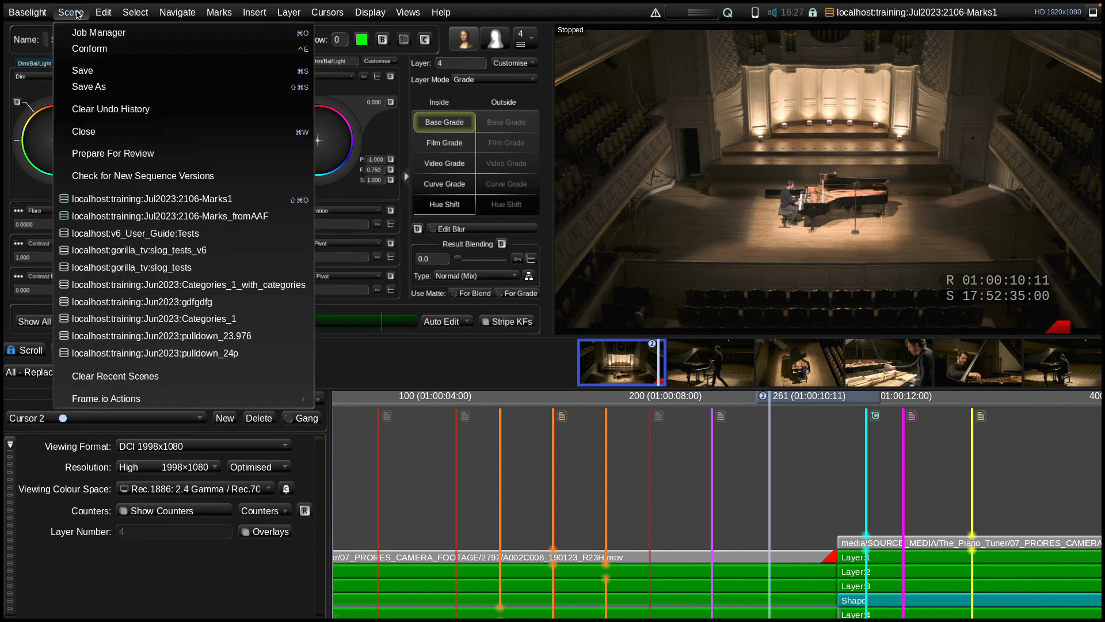
left_click(246, 219)
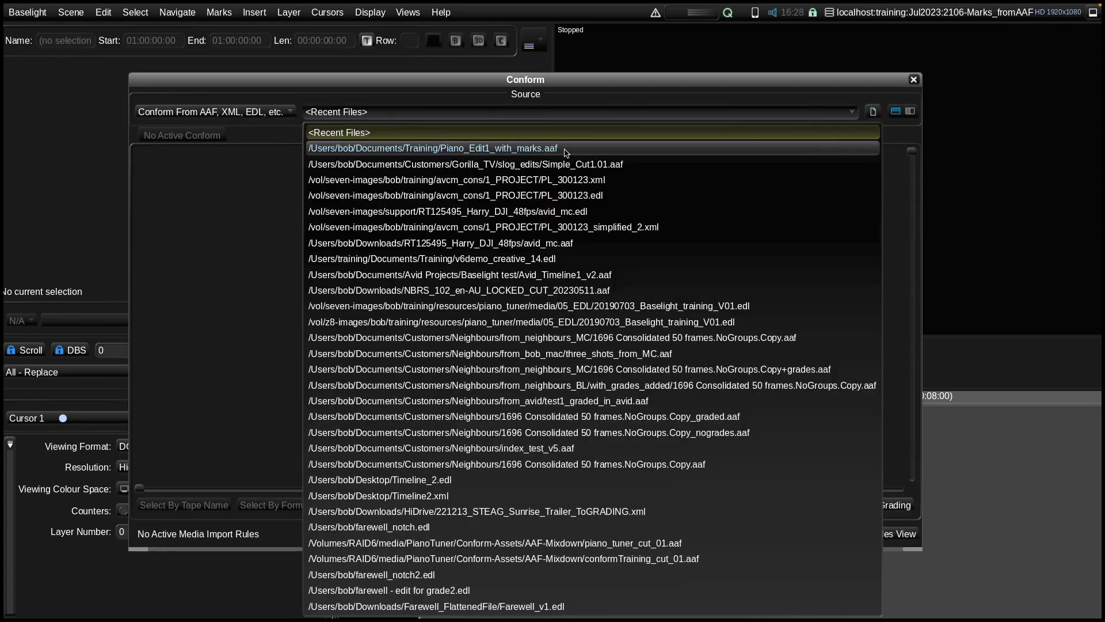
left_click(566, 151)
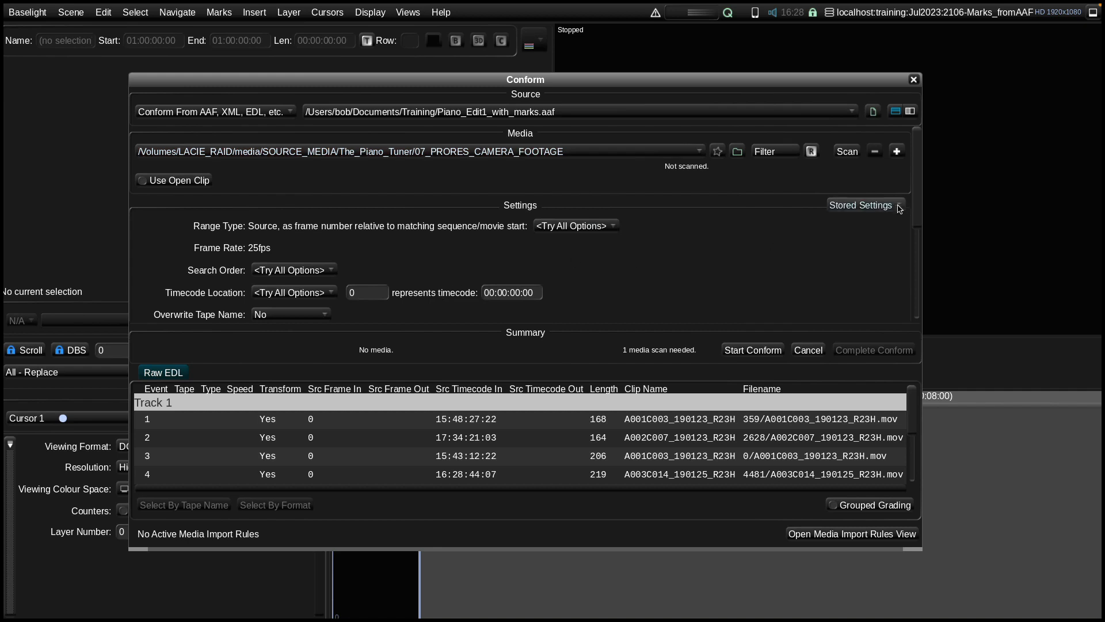
Restore the last conform settings used in this scene and assign red marks to the Check Grade category
left_click(871, 205)
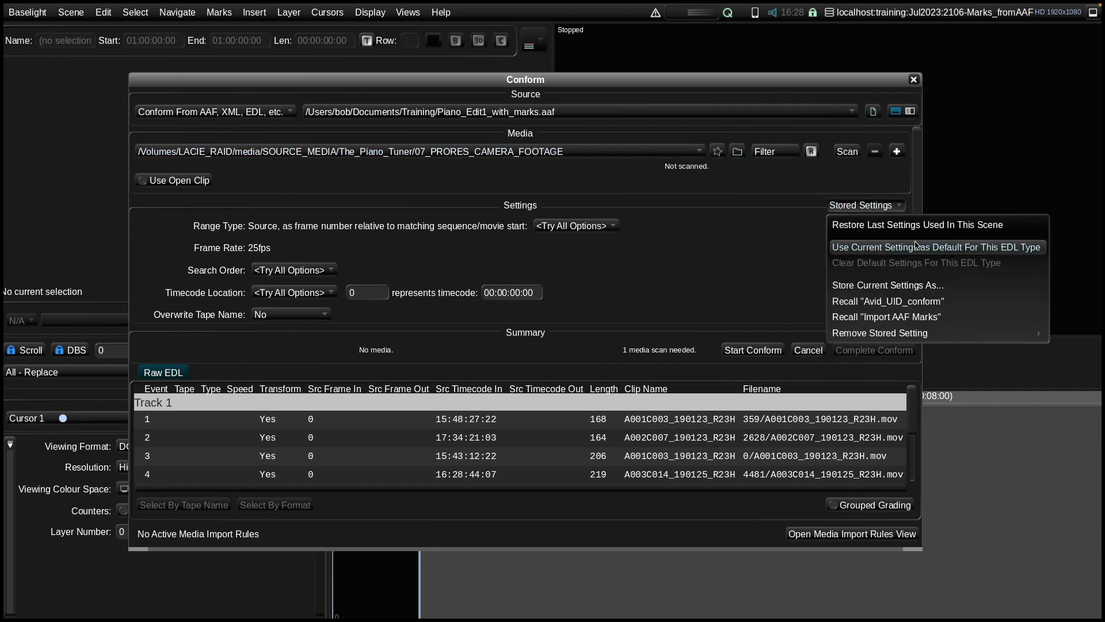
left_click(944, 233)
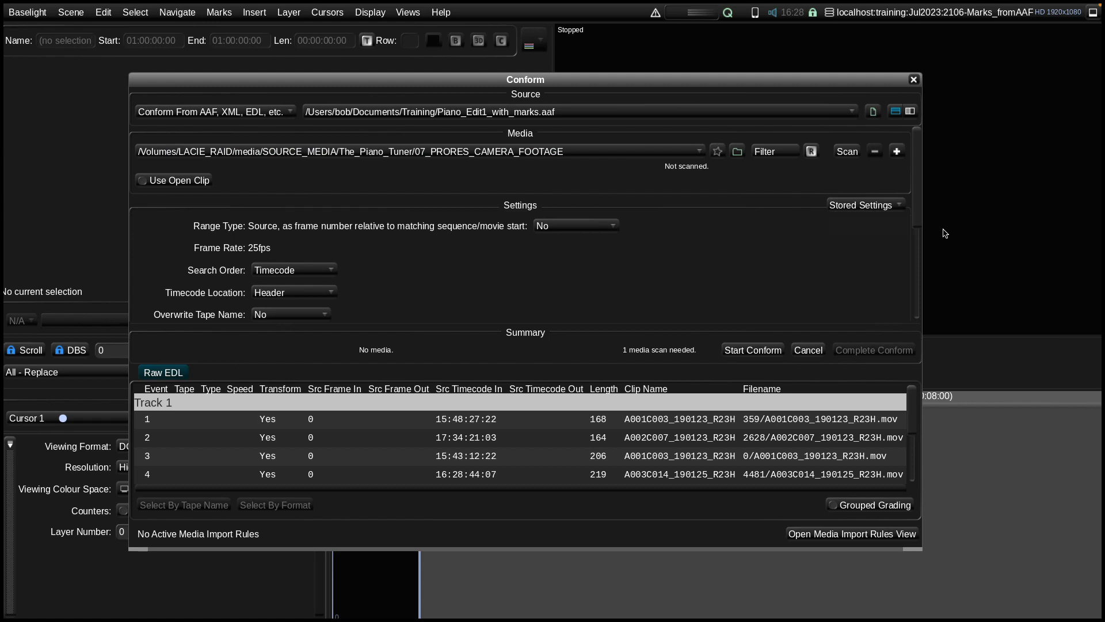
scroll(444, 270, "down", 5)
scroll(444, 270, "down", 3)
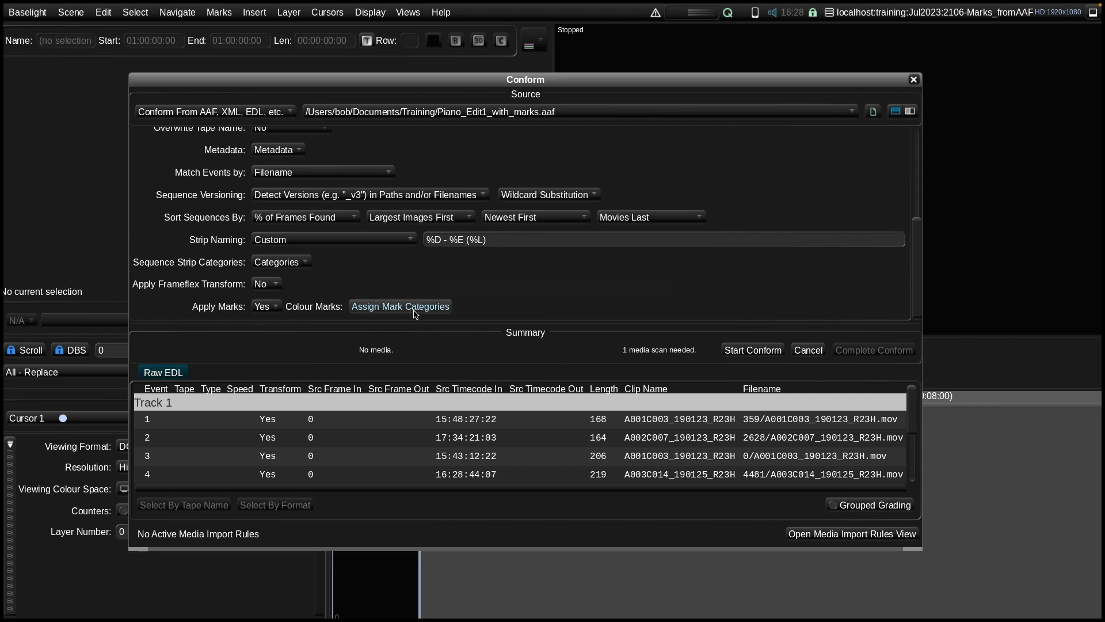
left_click(418, 310)
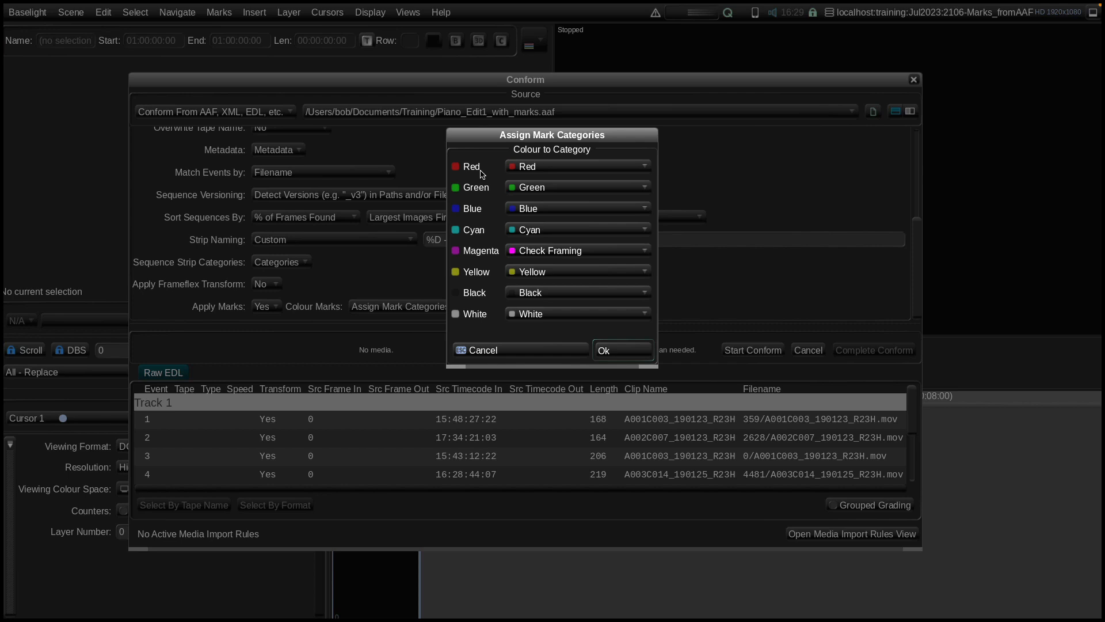
left_click(535, 170)
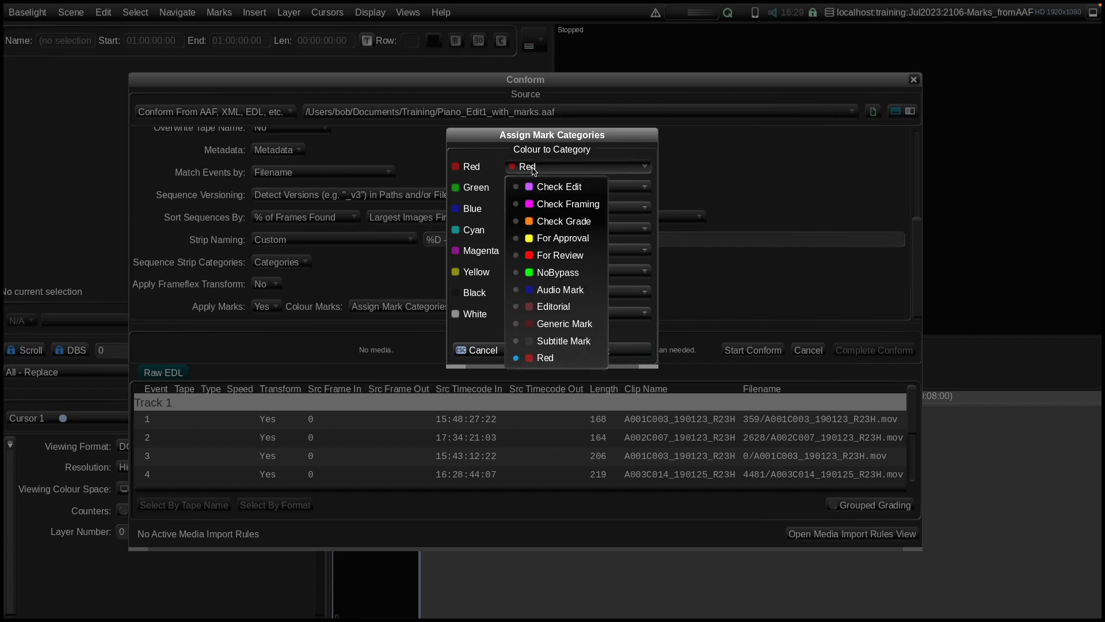
left_click(584, 226)
left_click(627, 350)
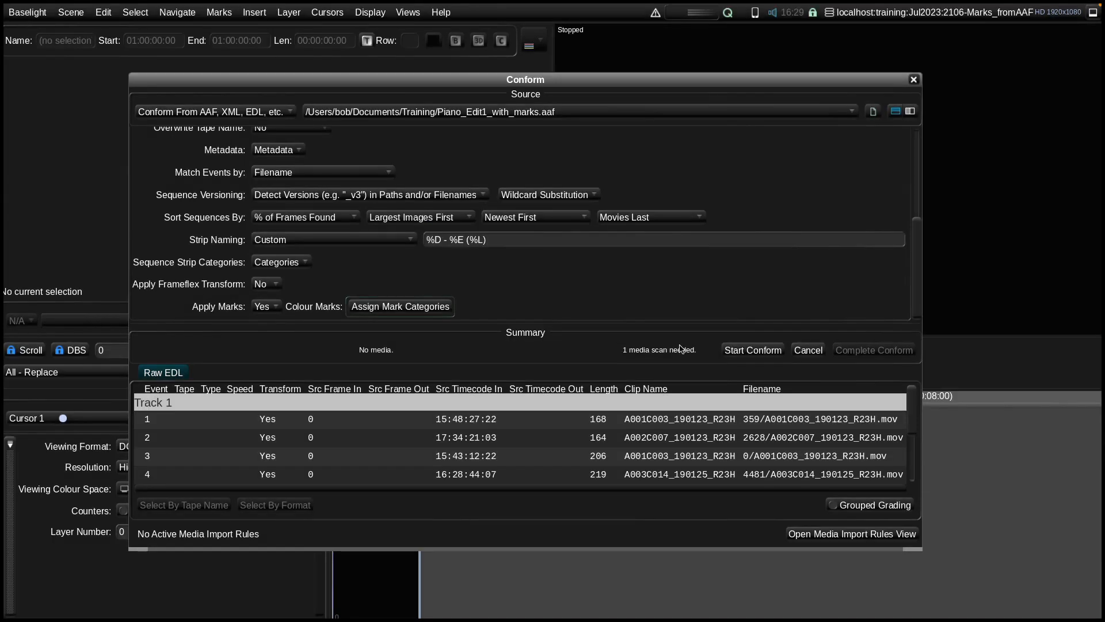
Run and complete the conform of the AAF, and close the Conform view
left_click(754, 351)
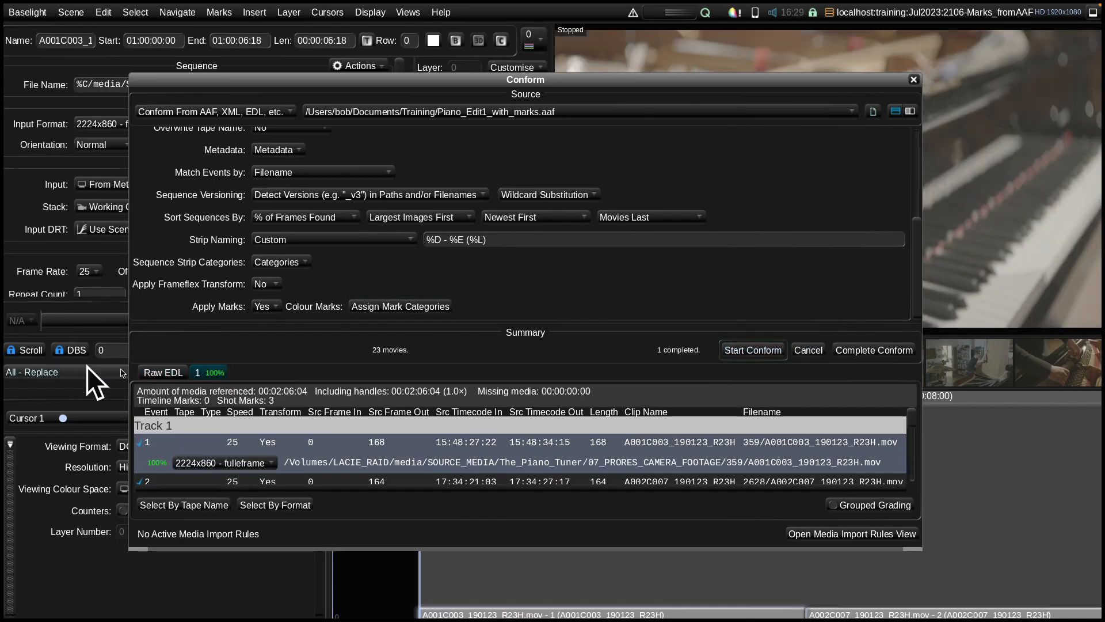
left_click(850, 359)
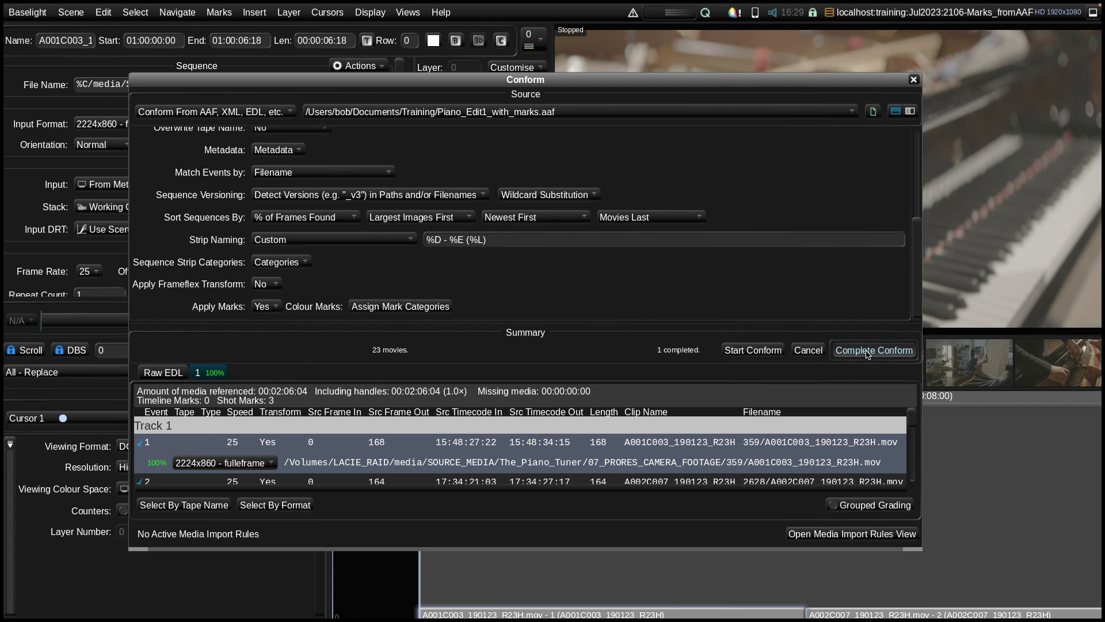
left_click(914, 80)
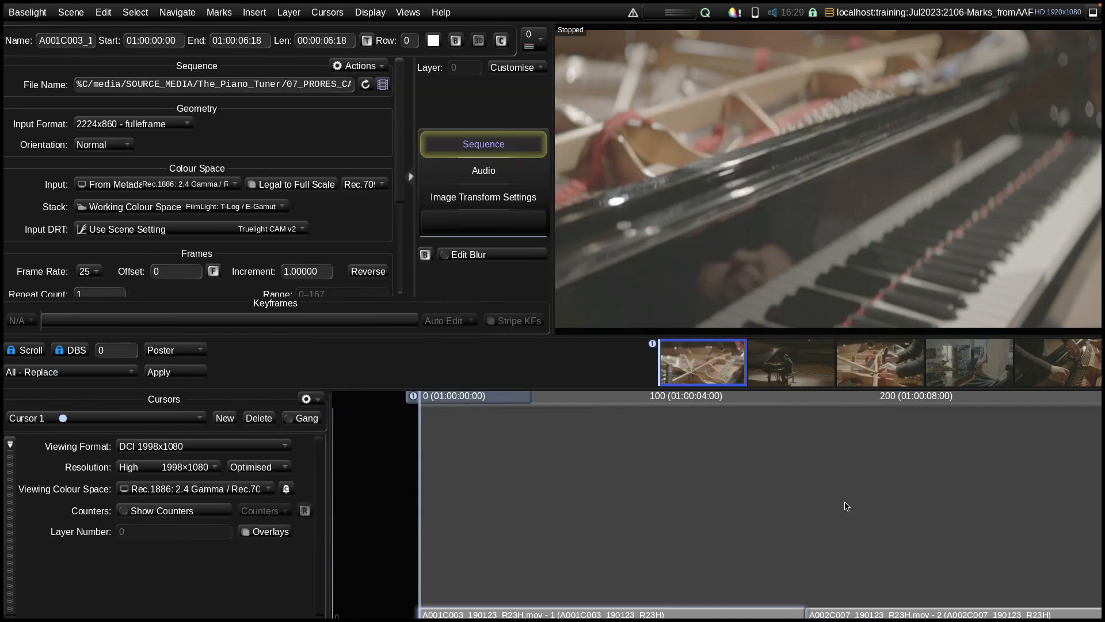
Examine the imported orange and green shot marks on the timeline, moving the cursor to each and viewing their notes
scroll(748, 521, "down", 3)
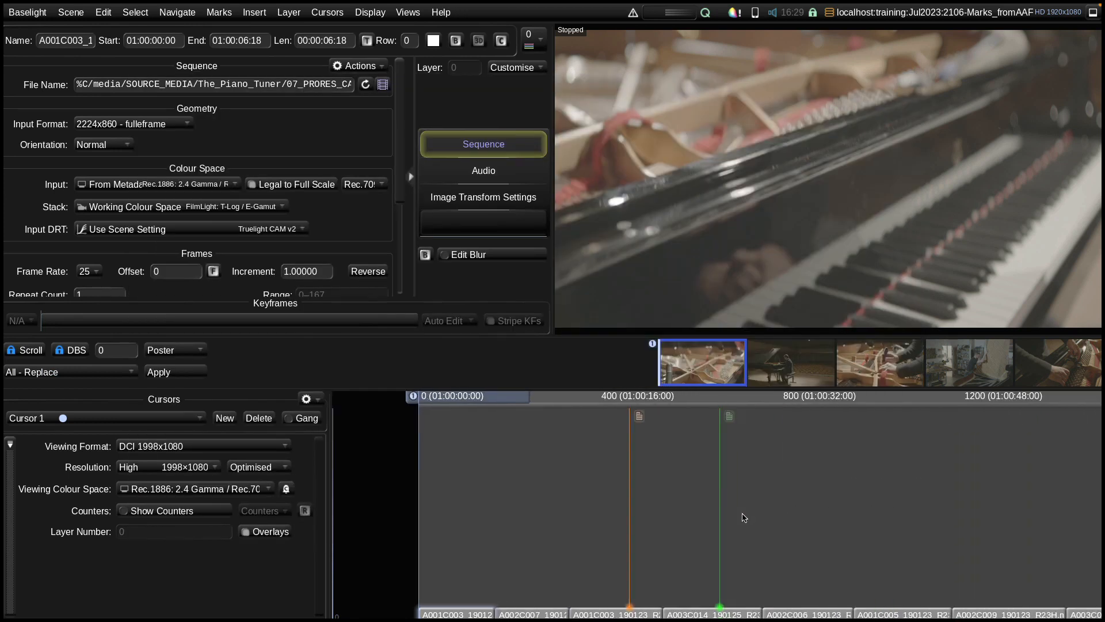
left_click_drag(519, 402, 696, 403)
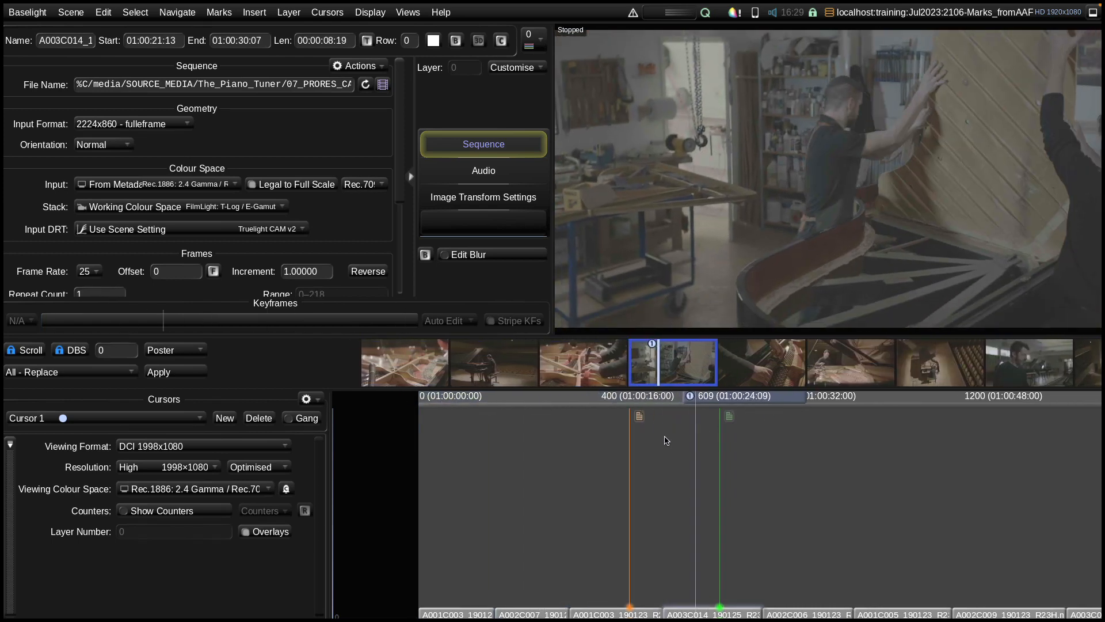
mouse_move(640, 416)
left_click_drag(727, 401, 717, 397)
key("ctrl+Left")
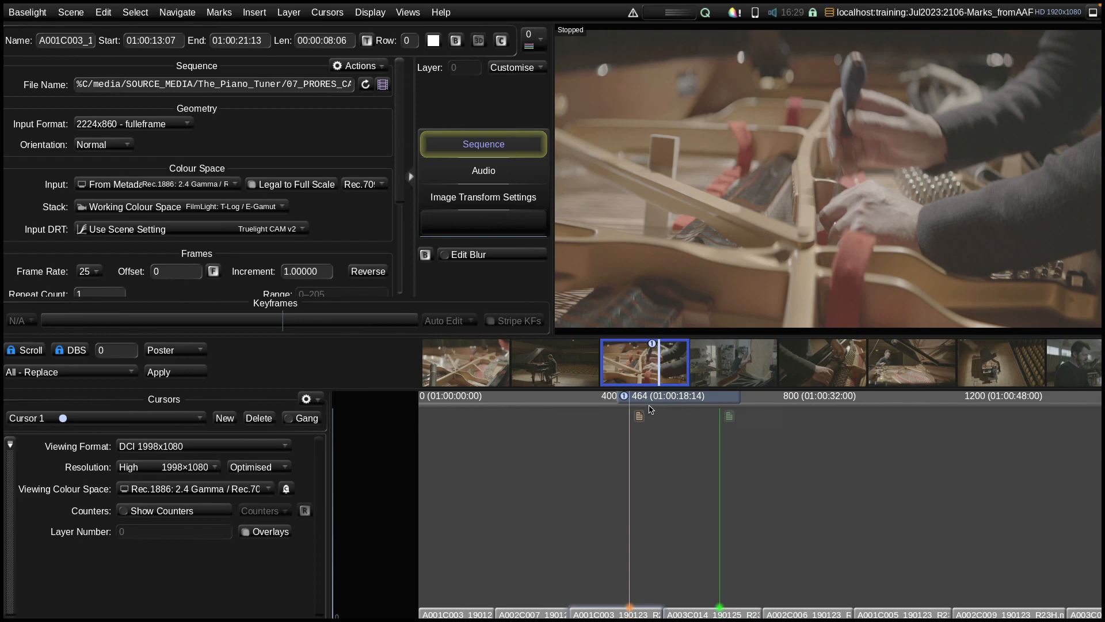
mouse_move(638, 418)
left_click(729, 417)
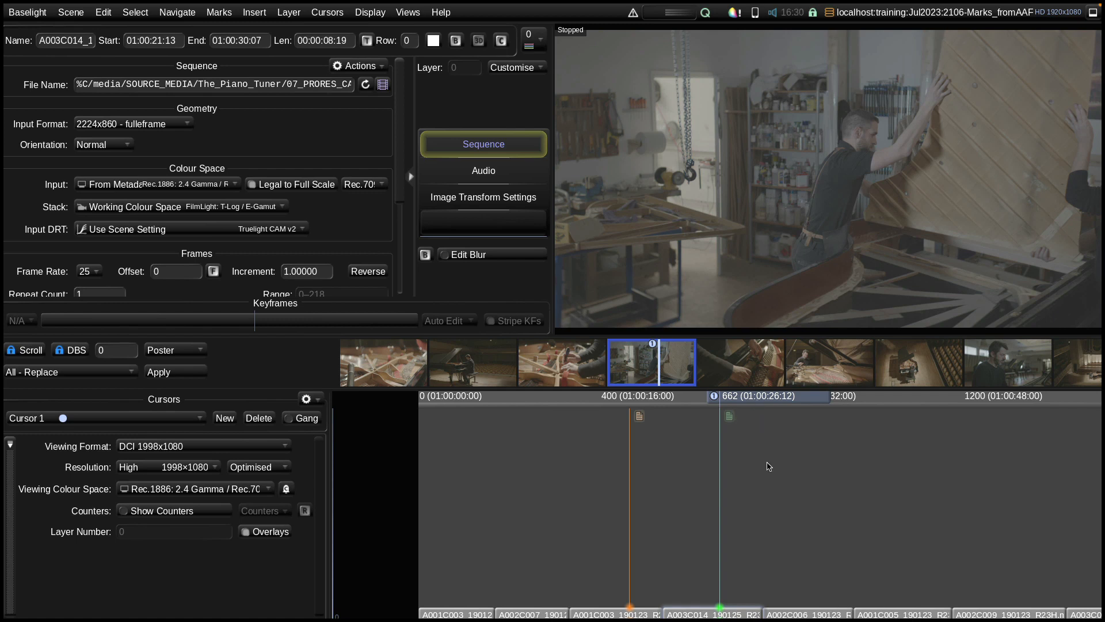
mouse_move(638, 419)
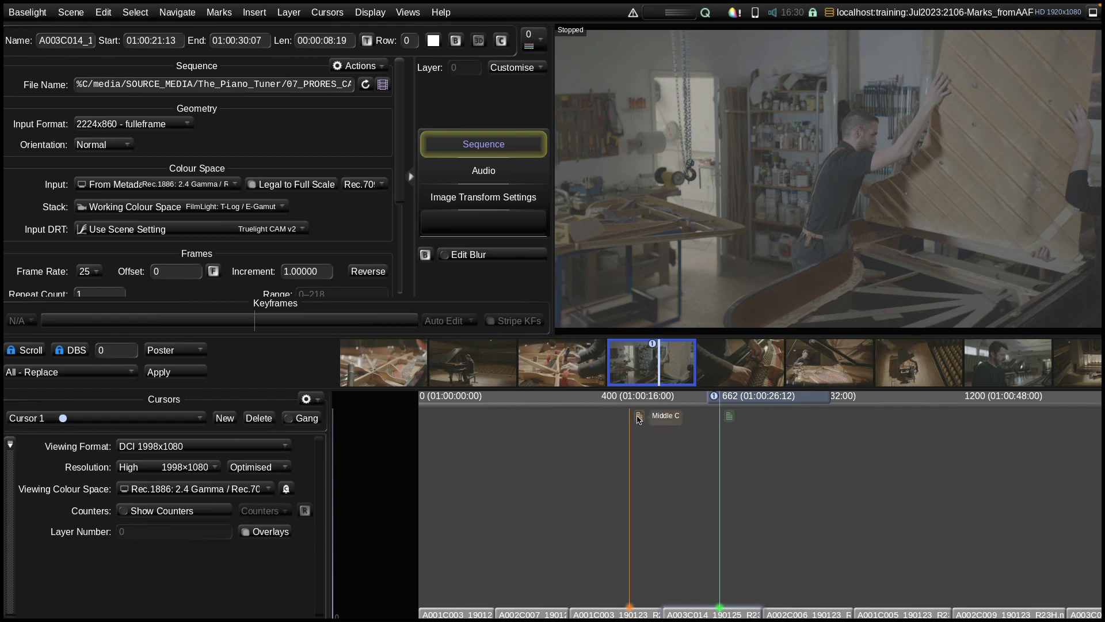